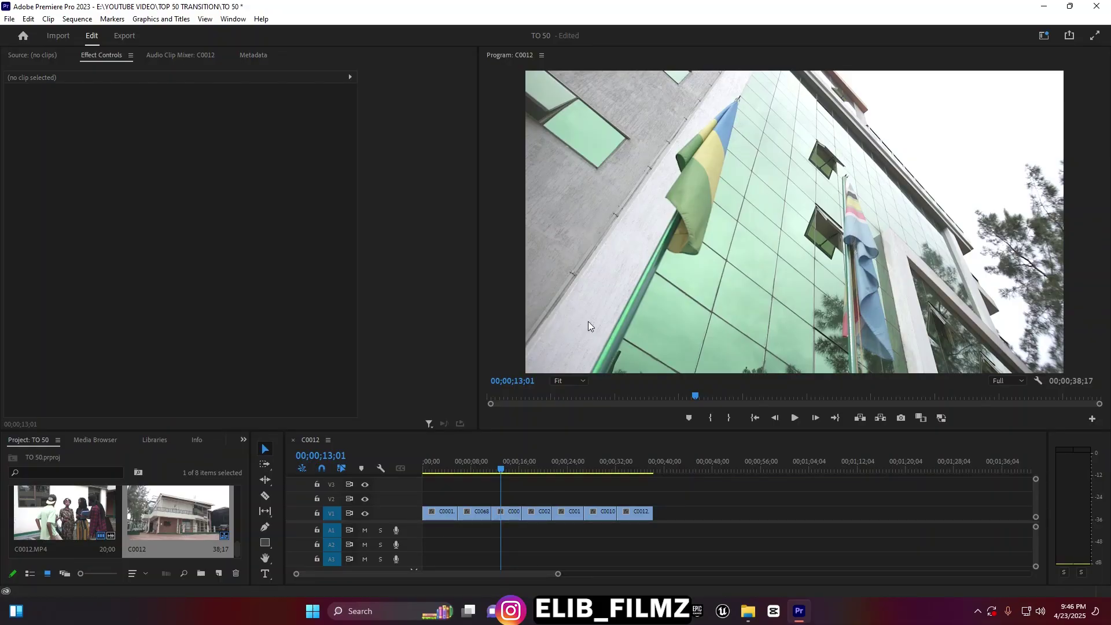
- Preview several clips of the C0012 sequence by moving the playhead through the timeline to 00;00;28;00
click(463, 463)
click(435, 466)
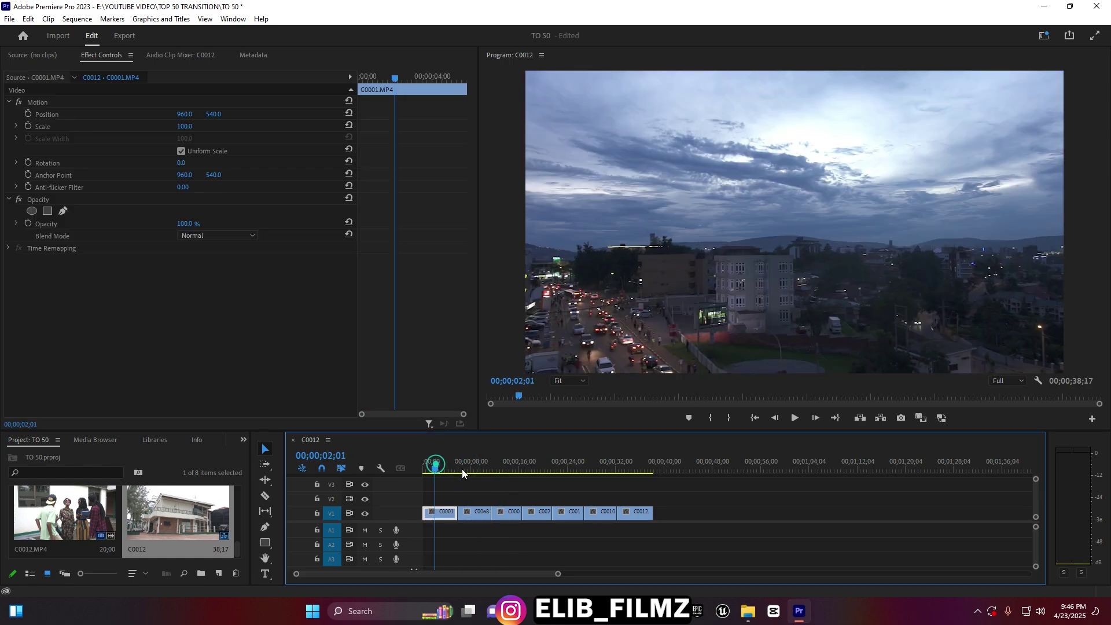
click(516, 460)
click(561, 460)
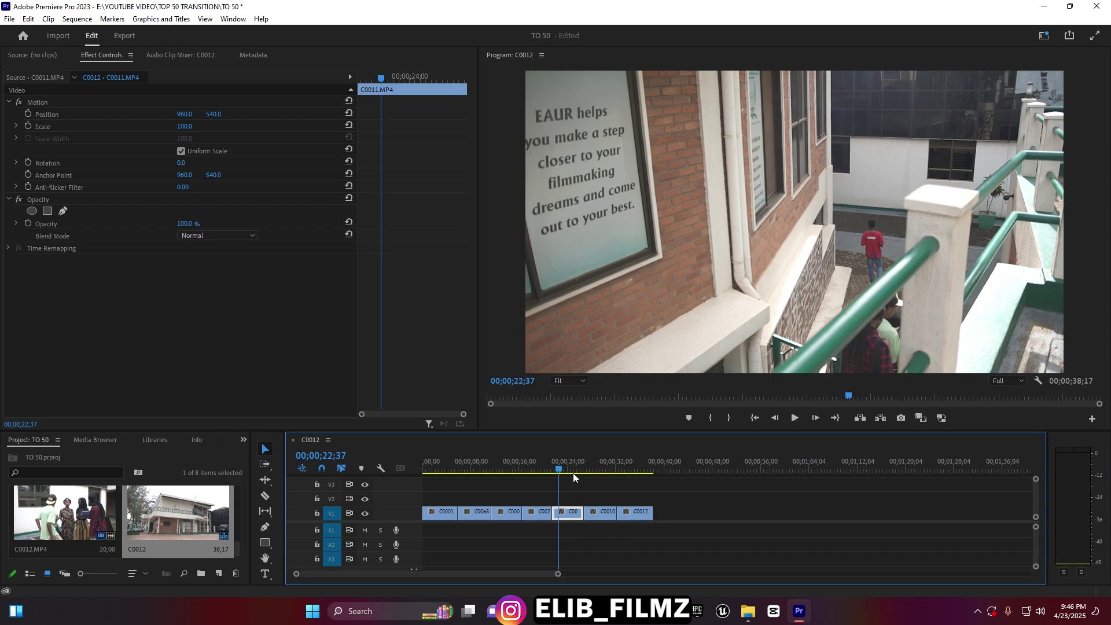
click(592, 469)
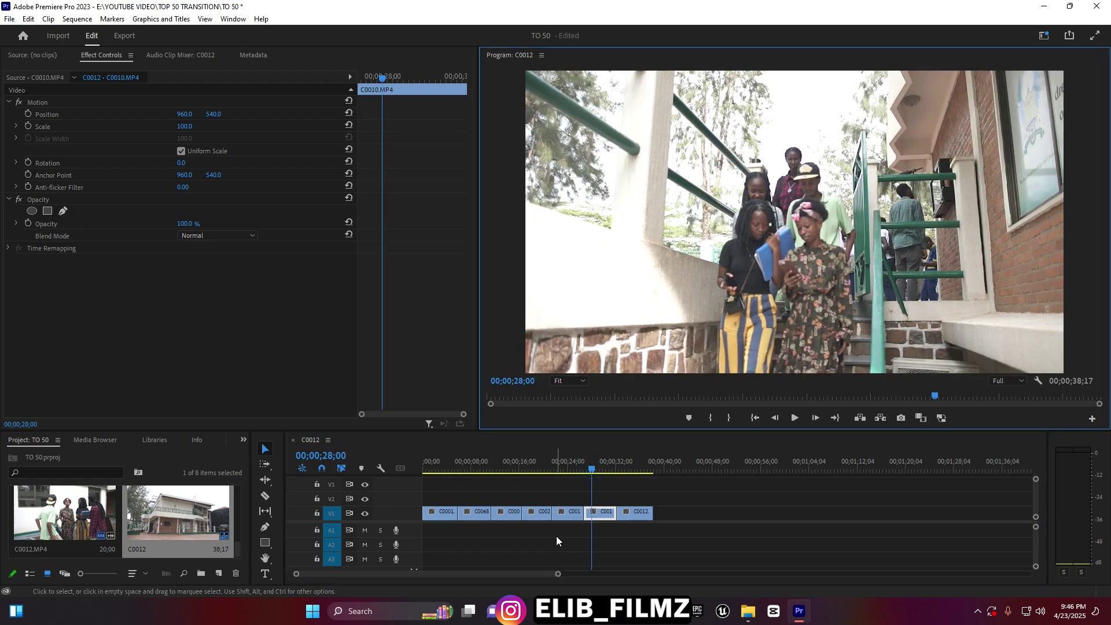
- Show the Effects, expand the Presets bin and start importing presets
click(244, 443)
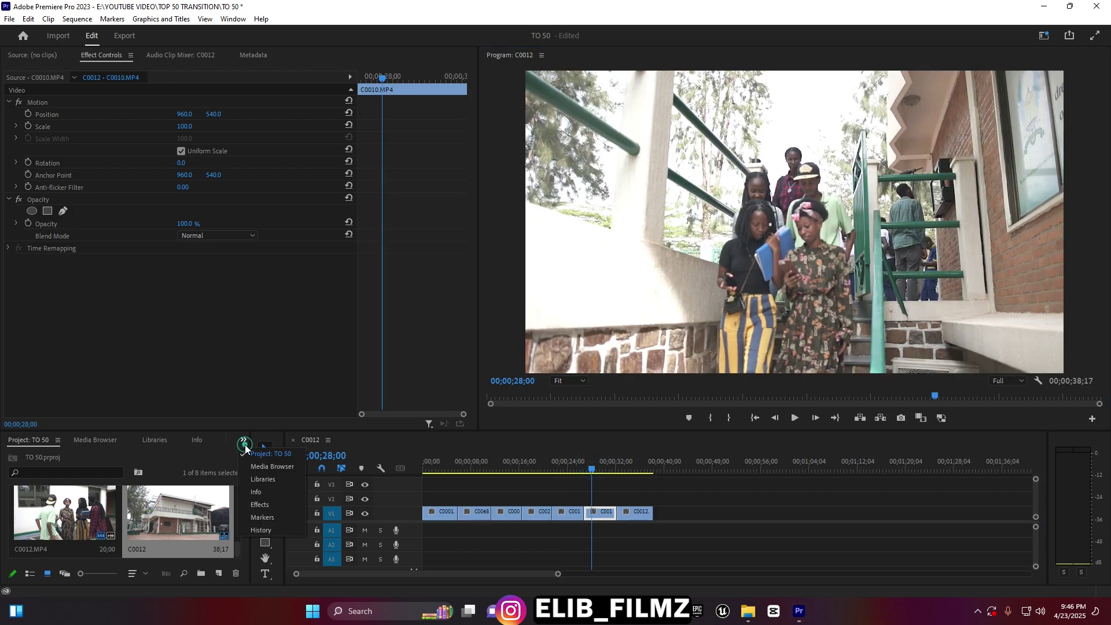
click(259, 504)
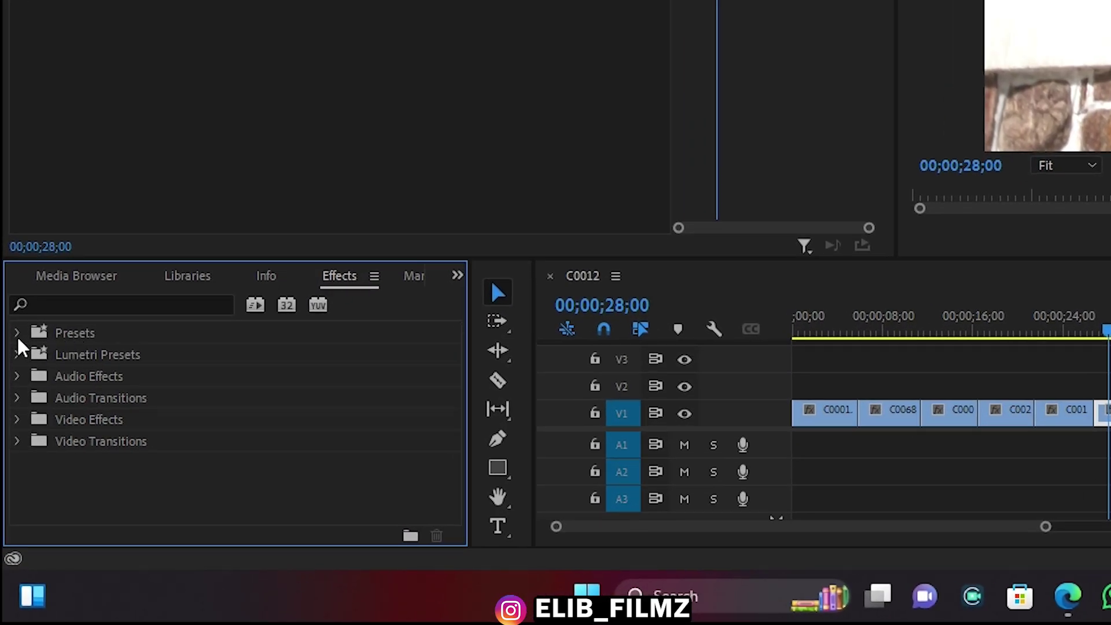
click(18, 333)
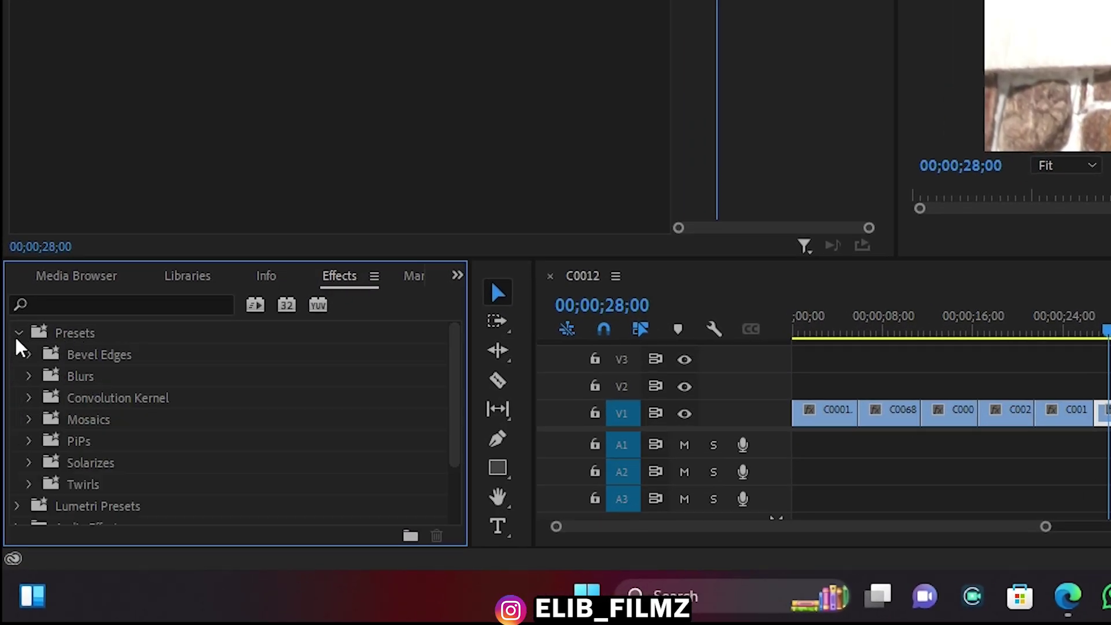
right_click(82, 358)
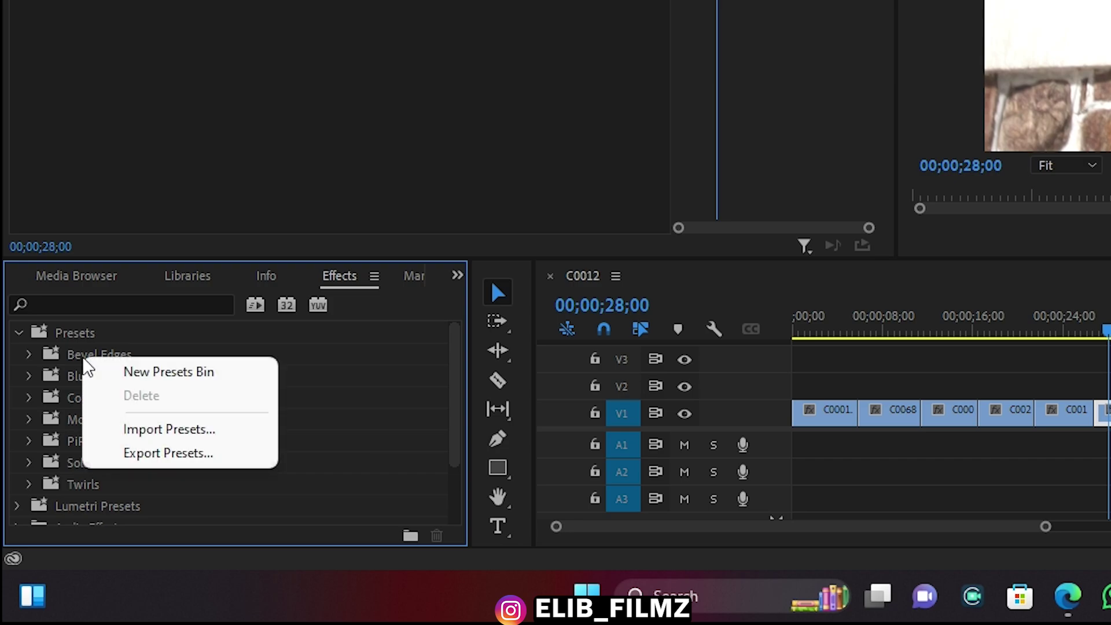
click(213, 438)
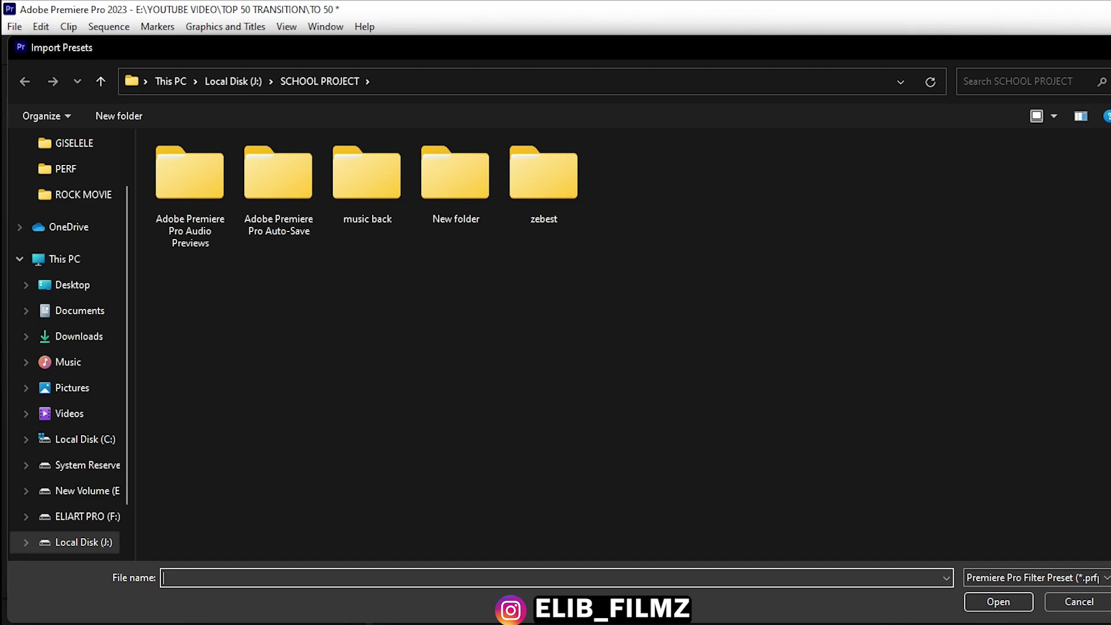
- Import "Top 50 Transitions Pack of 2021 (All in One)" from the TOP 50 TRANSITION folder inside YOUTUBE VIDEO on New Volume (E:)
click(81, 490)
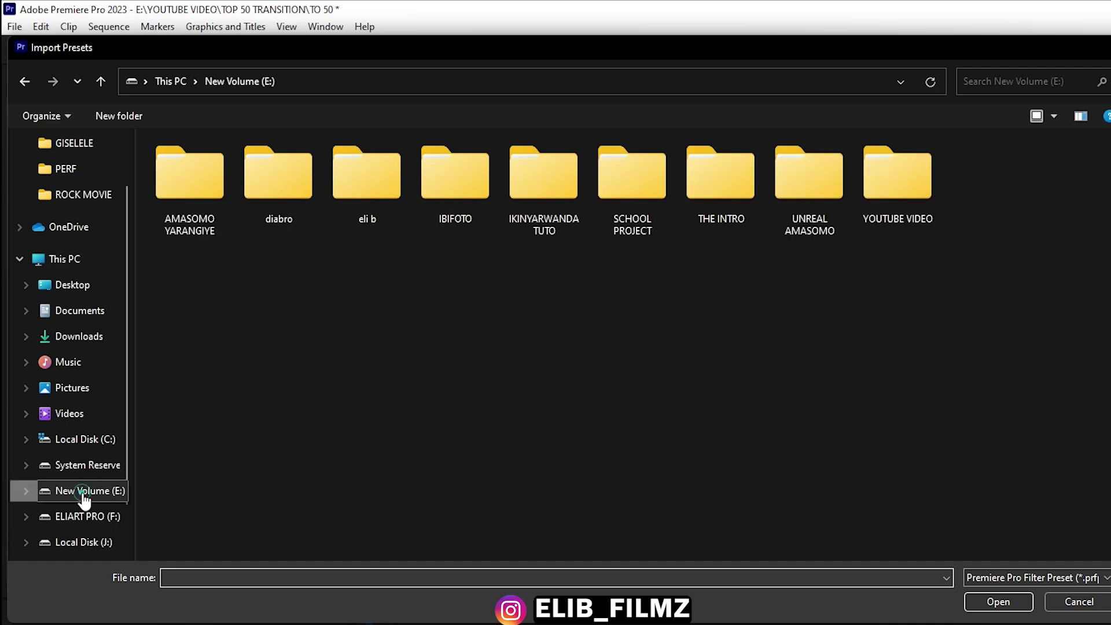
double_click(922, 206)
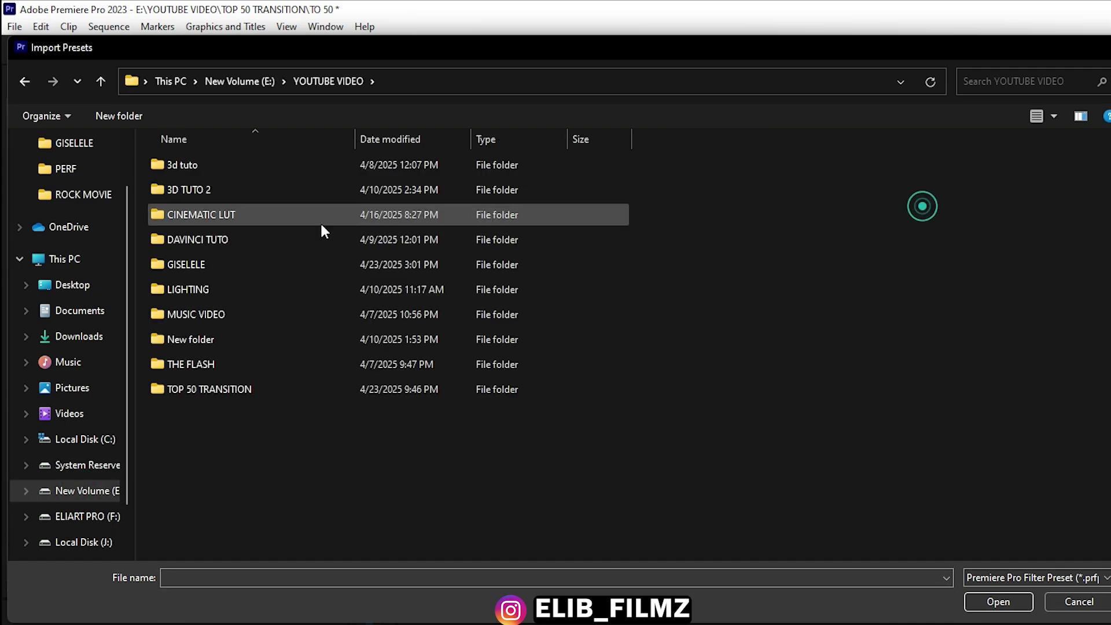
double_click(188, 390)
click(254, 199)
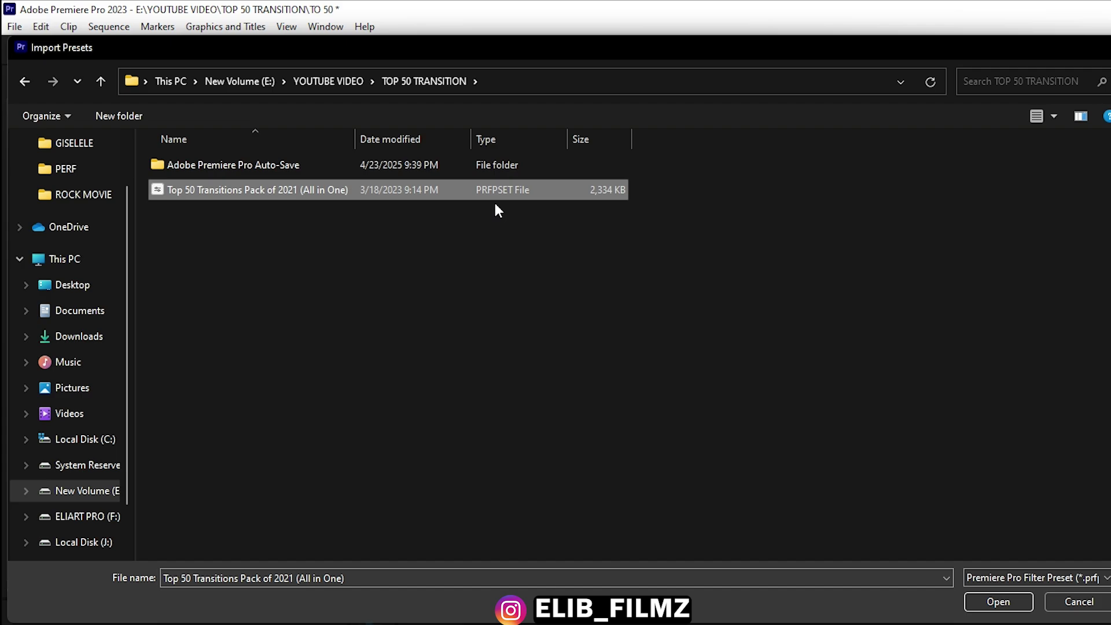
click(224, 190)
click(1006, 602)
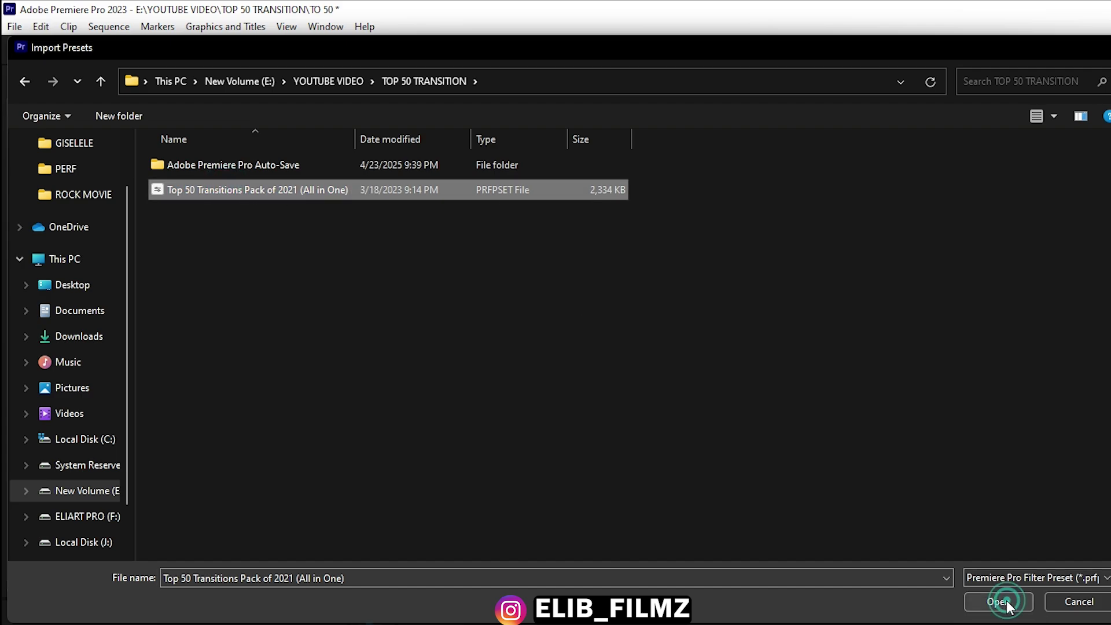
click(1006, 603)
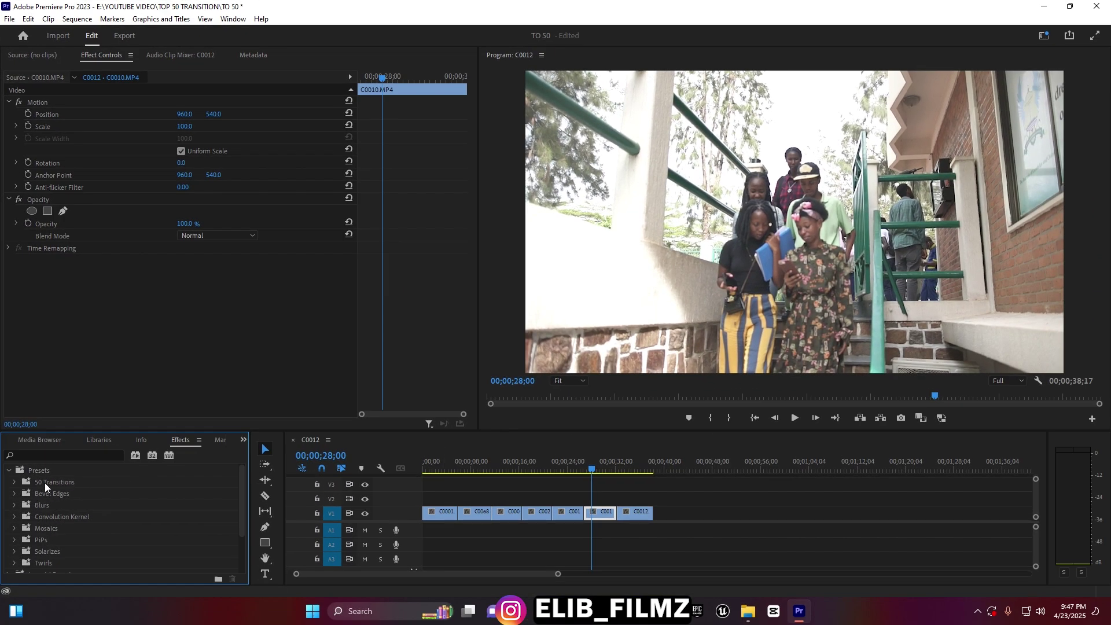
- Expand the 50 Transitions preset bin and examine its categories and the Color Glitch presets
click(15, 481)
scroll(63, 494, down, 2)
scroll(58, 515, up, 2)
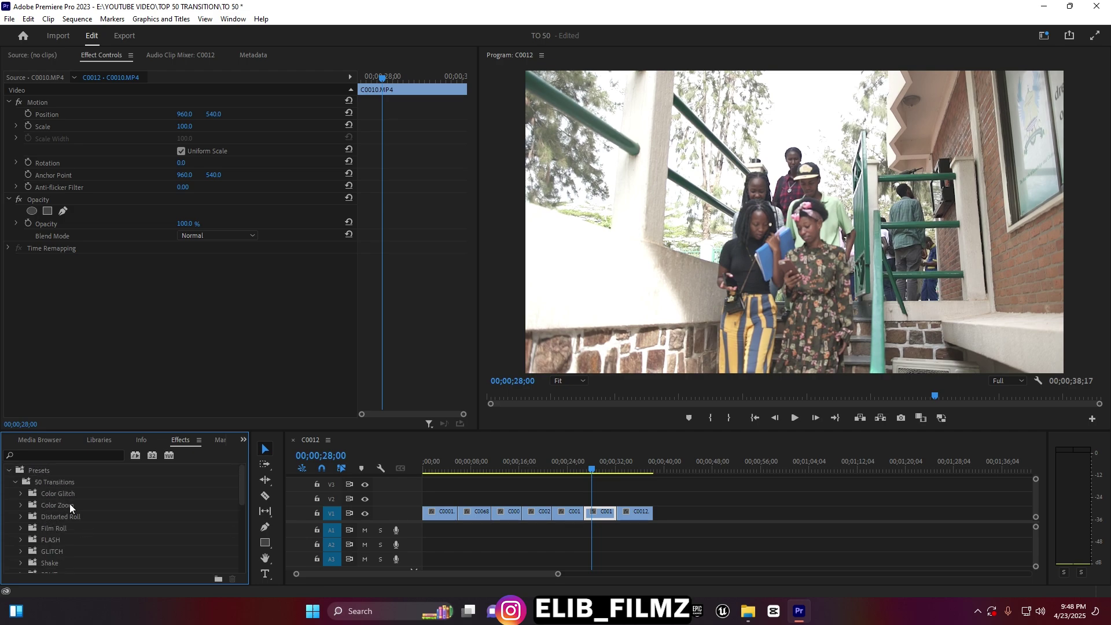
click(48, 520)
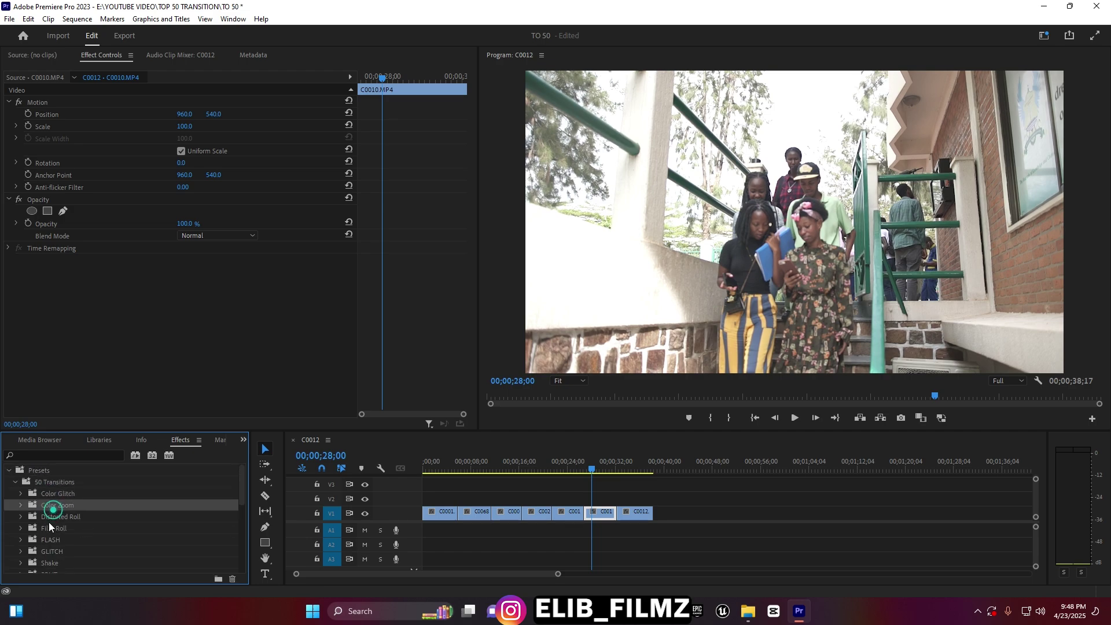
click(19, 494)
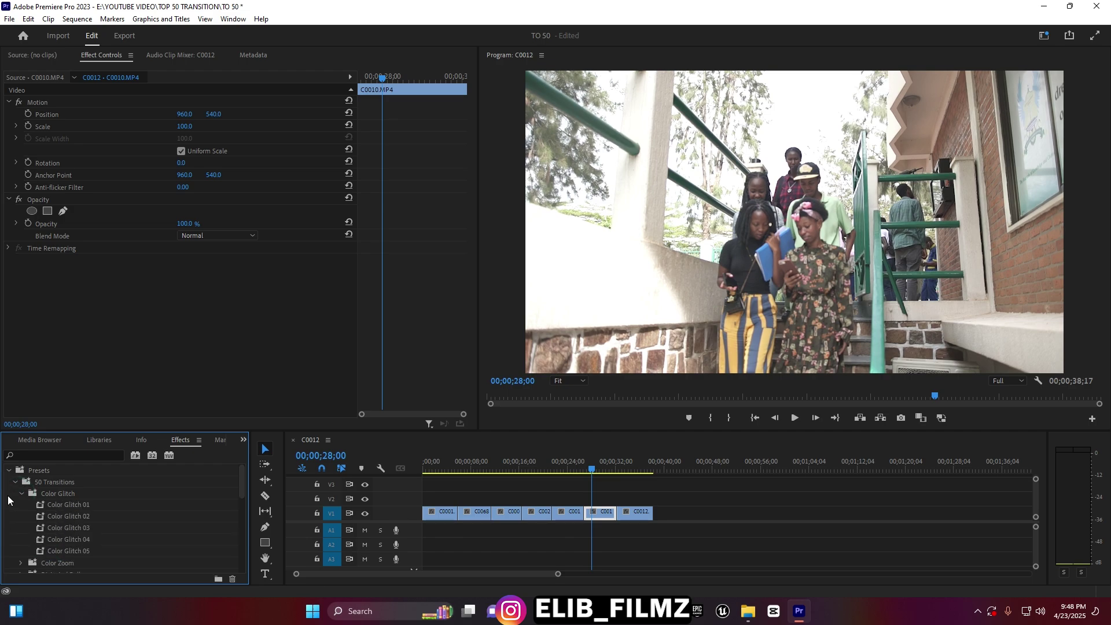
click(21, 494)
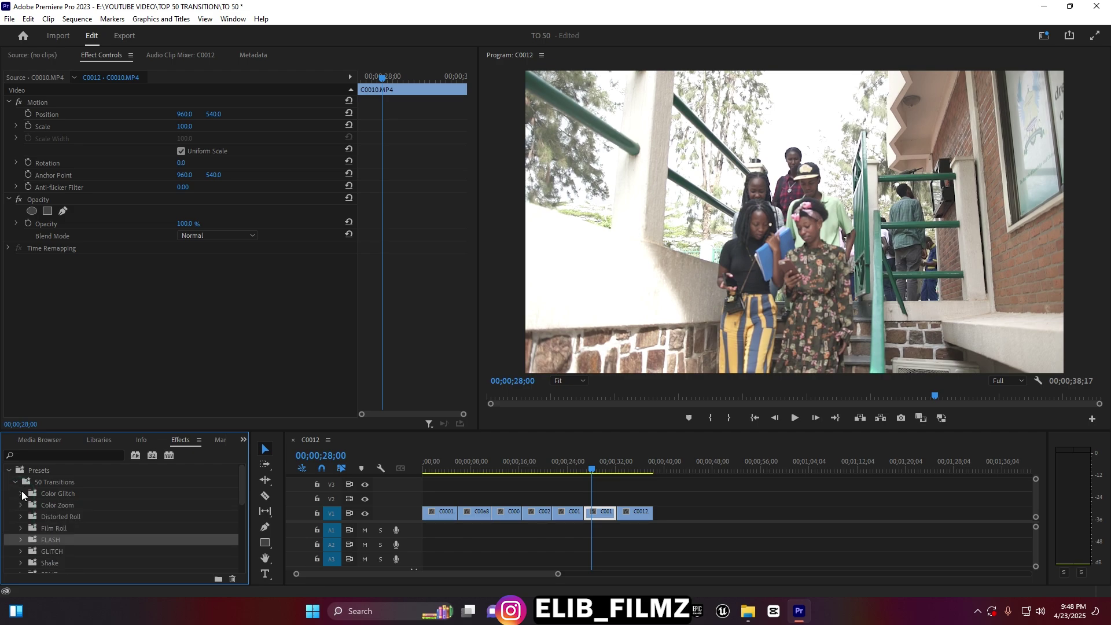
- Examine the remaining transition categories, including the contents of Film Roll and Shake, and collapse them again
click(20, 529)
click(21, 531)
scroll(50, 542, down, 2)
click(21, 527)
scroll(91, 520, down, 2)
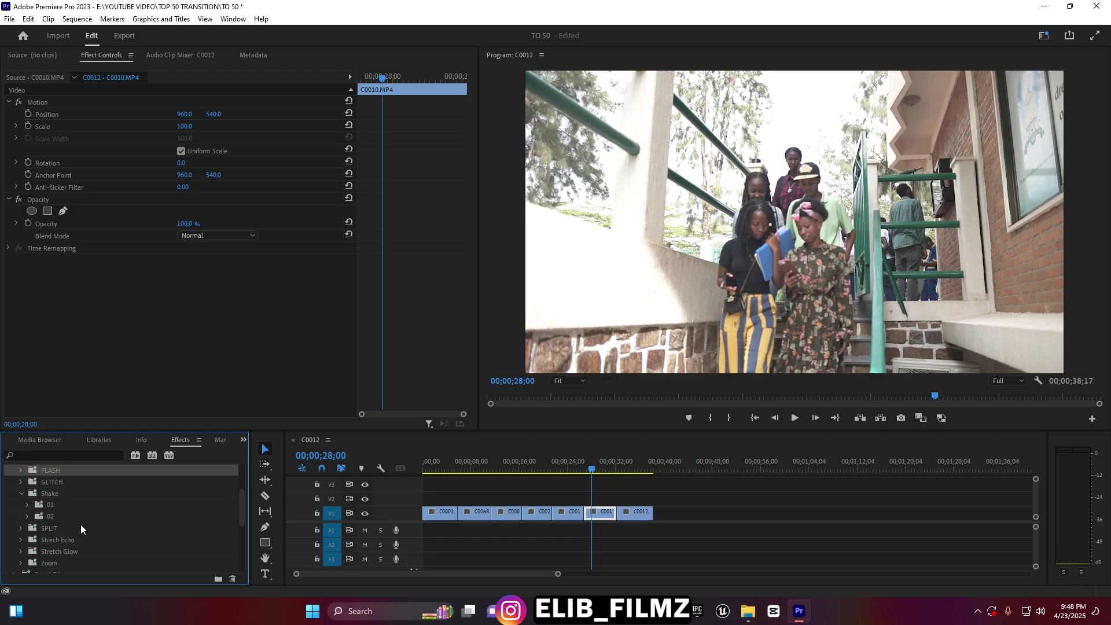
scroll(81, 529, down, 1)
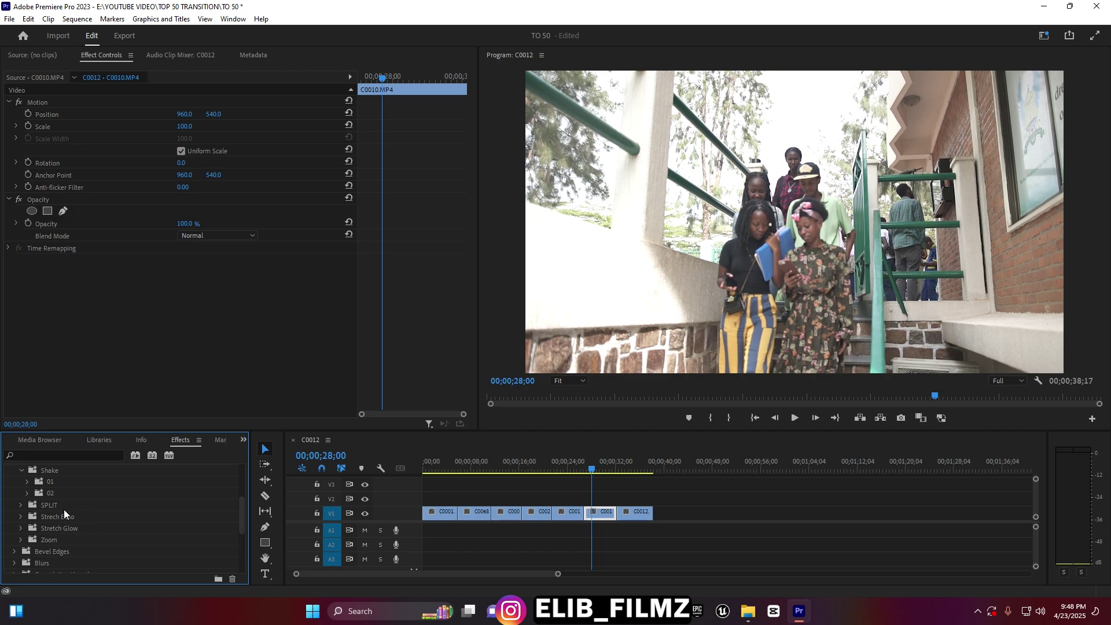
scroll(50, 502, up, 2)
click(20, 493)
click(19, 495)
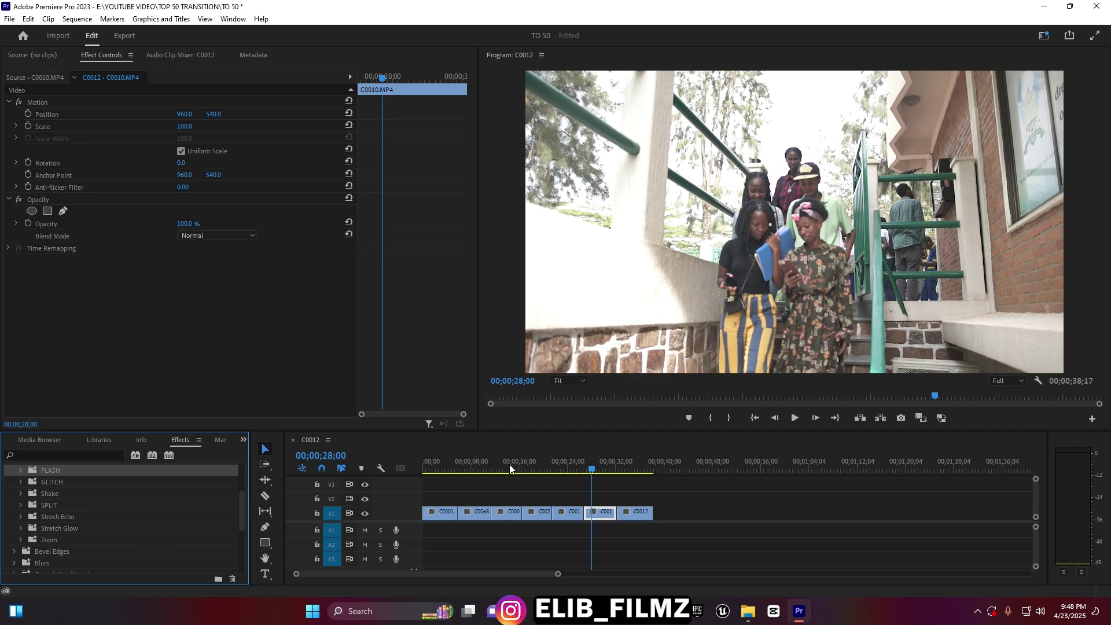
- Play the sequence from the first clip across the cut into C0068.MP4, and stop playback
click(447, 457)
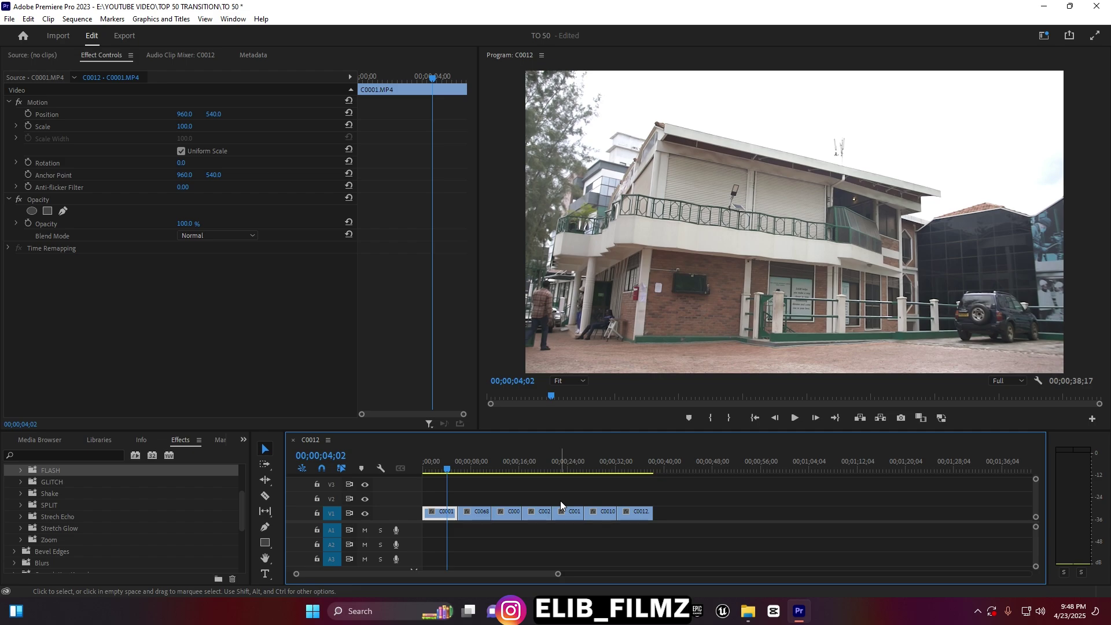
drag(557, 573, 495, 579)
key(space)
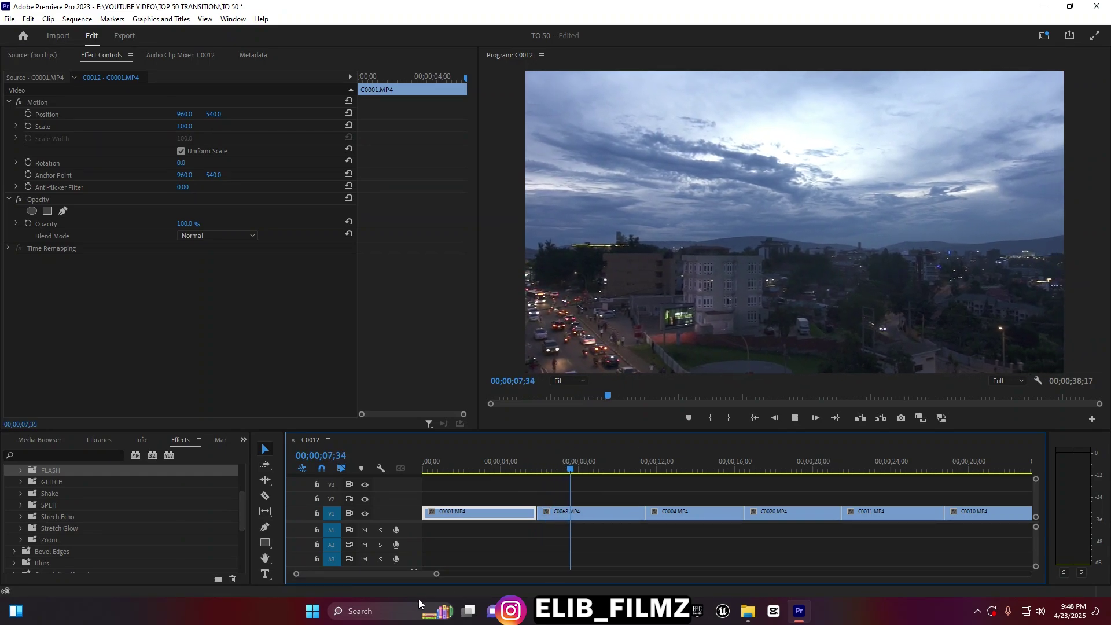
drag(437, 574, 563, 574)
key(space)
- Move clip C0004.MP4 ahead of C0068.MP4 so that it directly follows C0001.MP4 on V1
click(500, 461)
drag(503, 512, 470, 512)
mouse_move(457, 463)
mouse_down()
mouse_move(457, 475)
mouse_move(453, 459)
mouse_up()
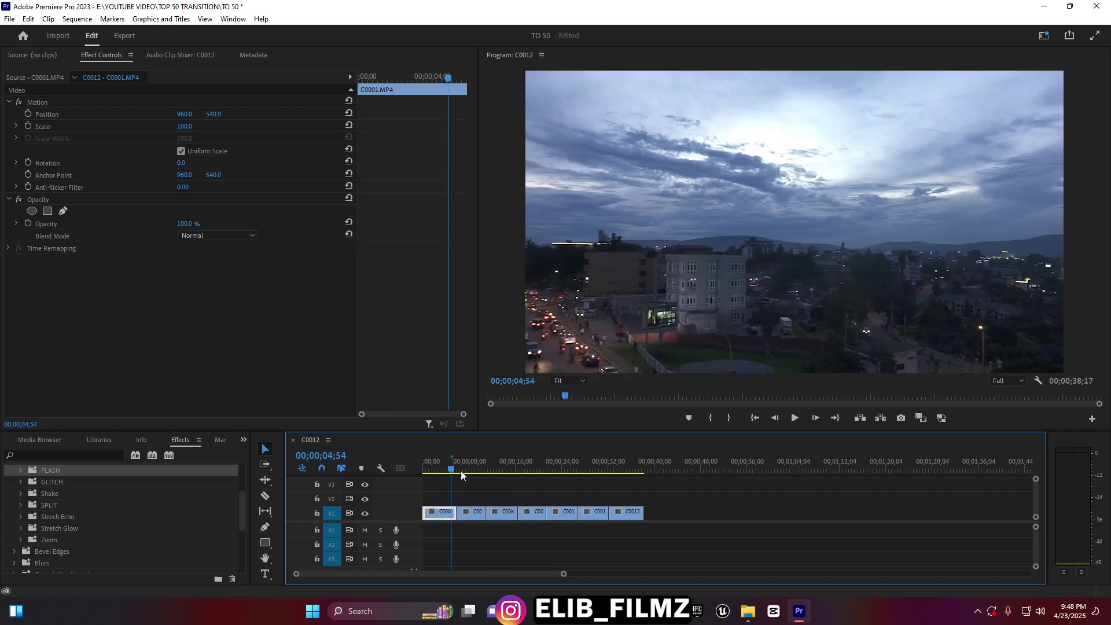
- Play the opening of C0001.MP4 from the start of the sequence and stop after about two seconds
drag(563, 574, 440, 574)
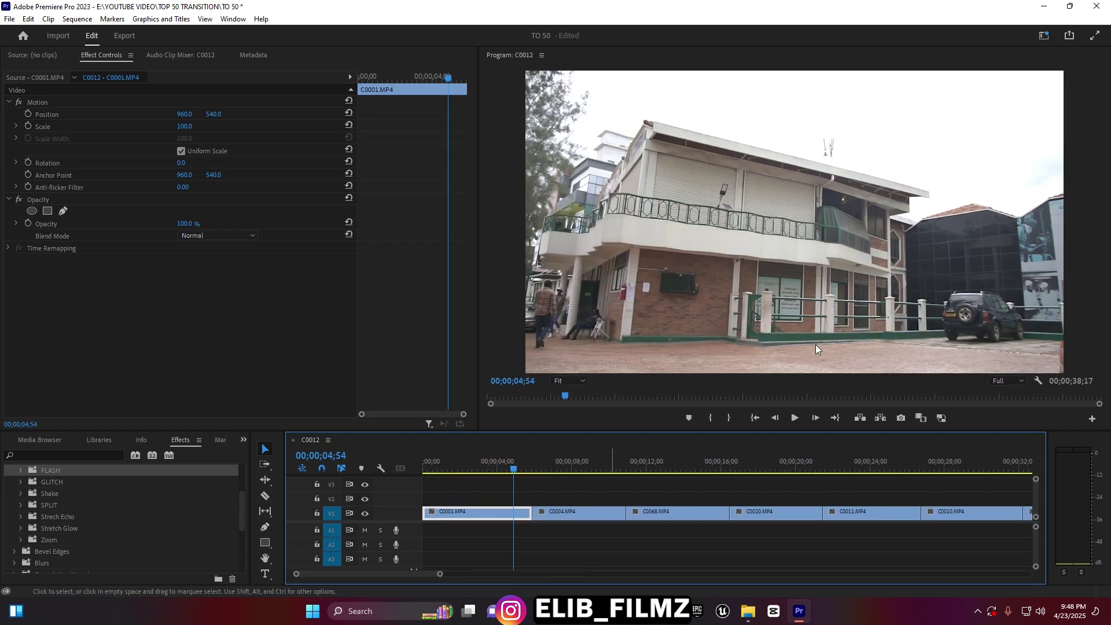
click(753, 418)
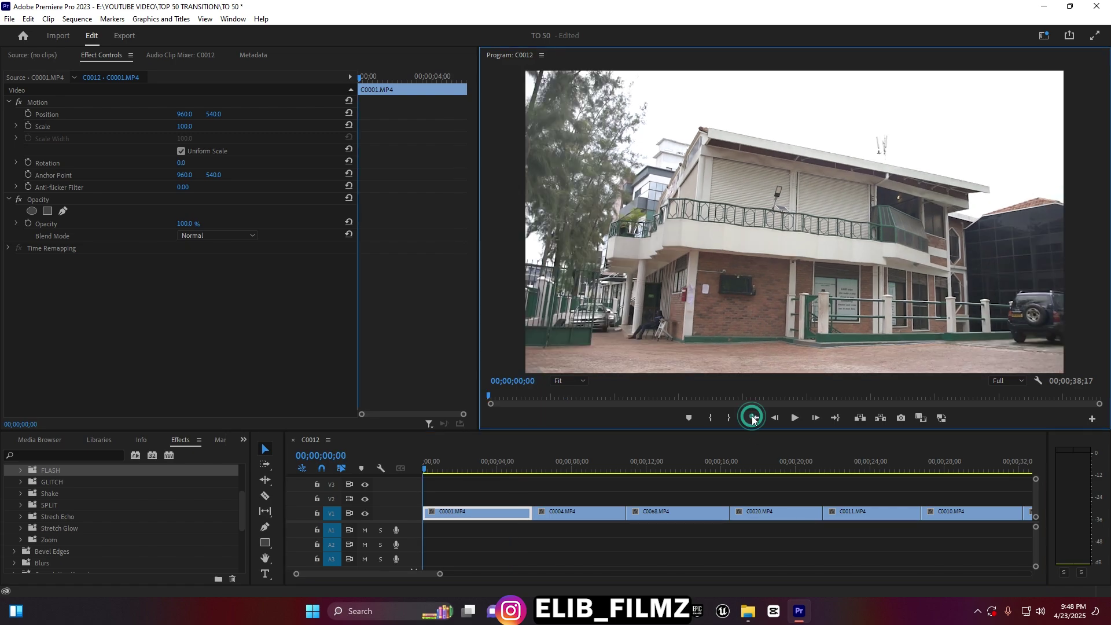
drag(440, 574, 412, 579)
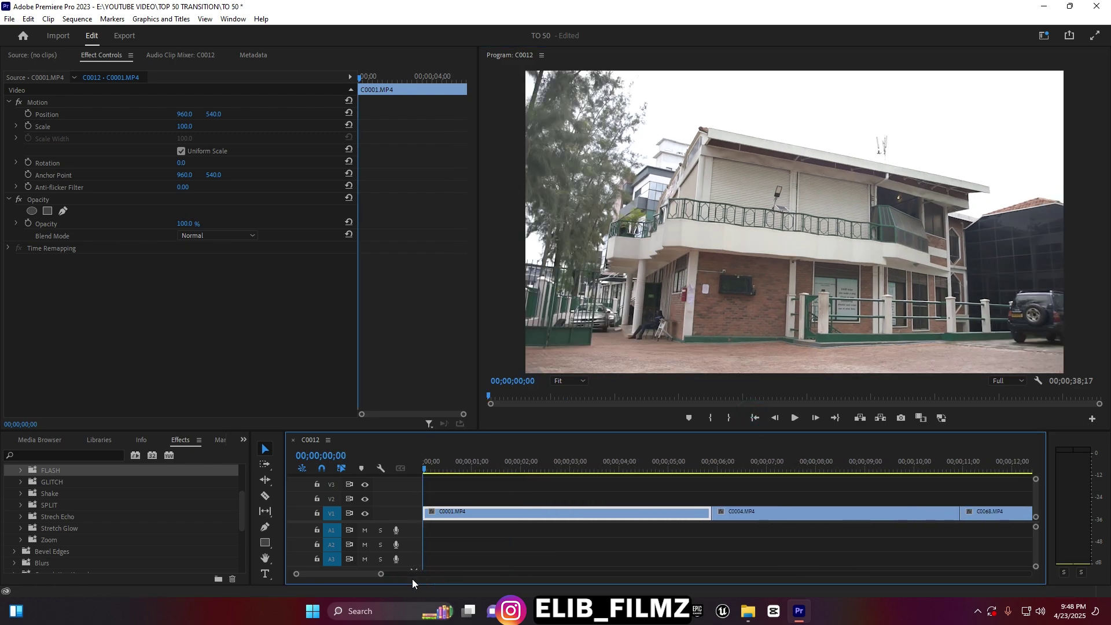
key(space)
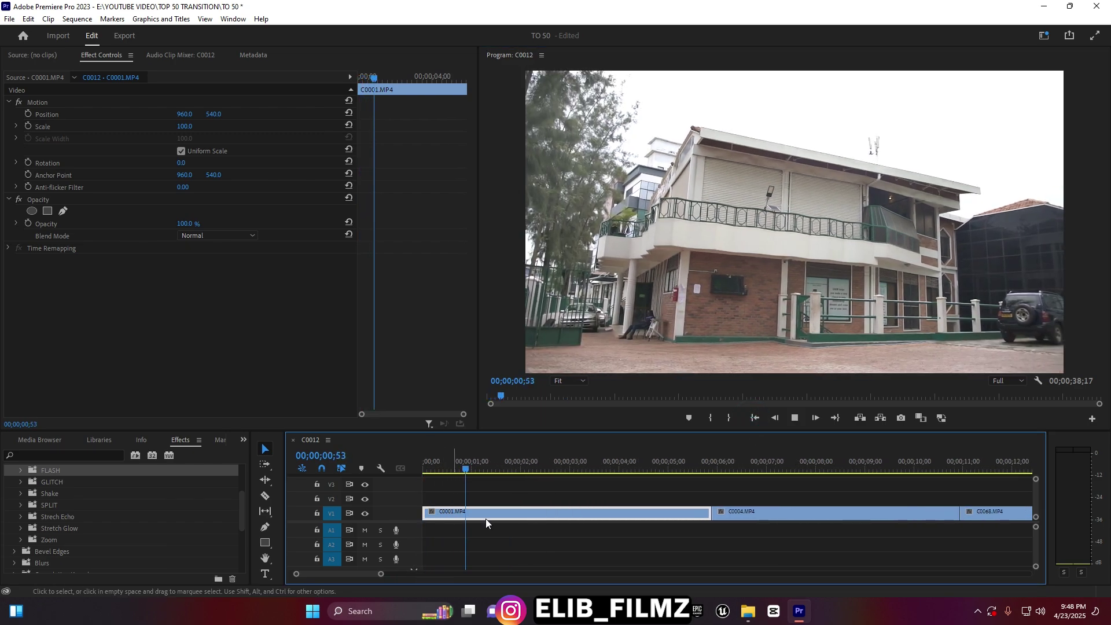
key(space)
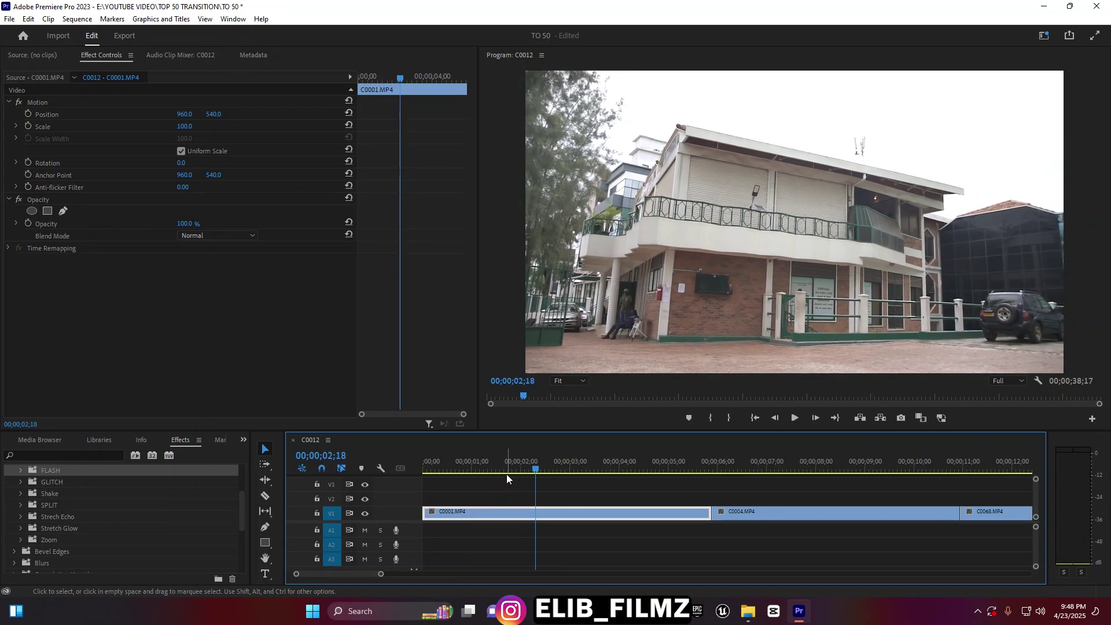
- Split C0001.MP4 on V1 at 00;00;00;10, ten frames from the start of the sequence
drag(507, 473, 404, 471)
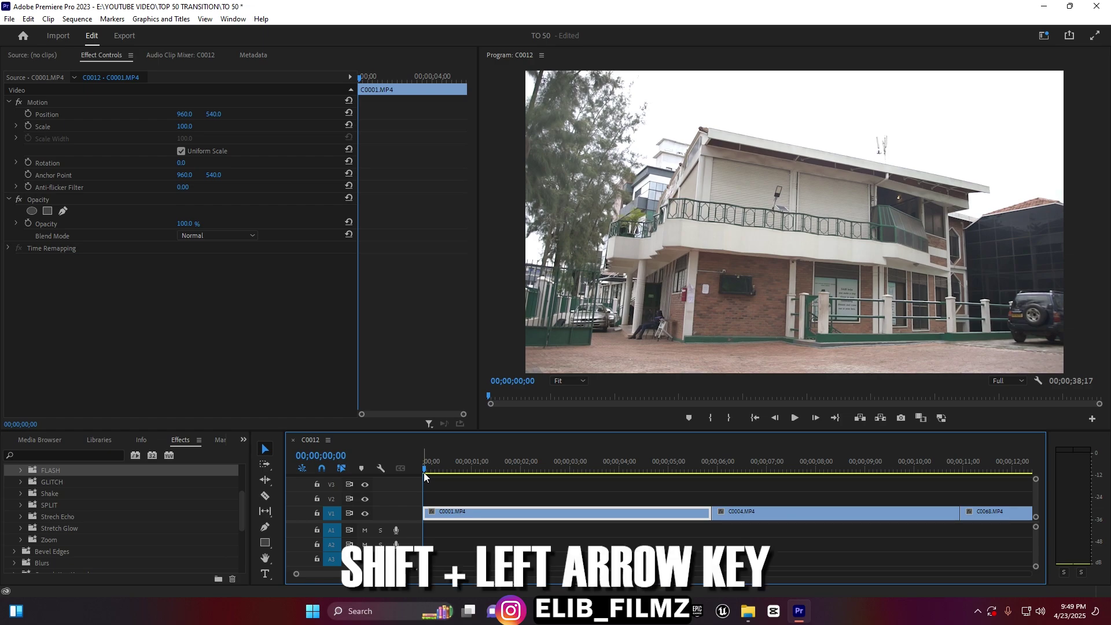
key(shift+Right)
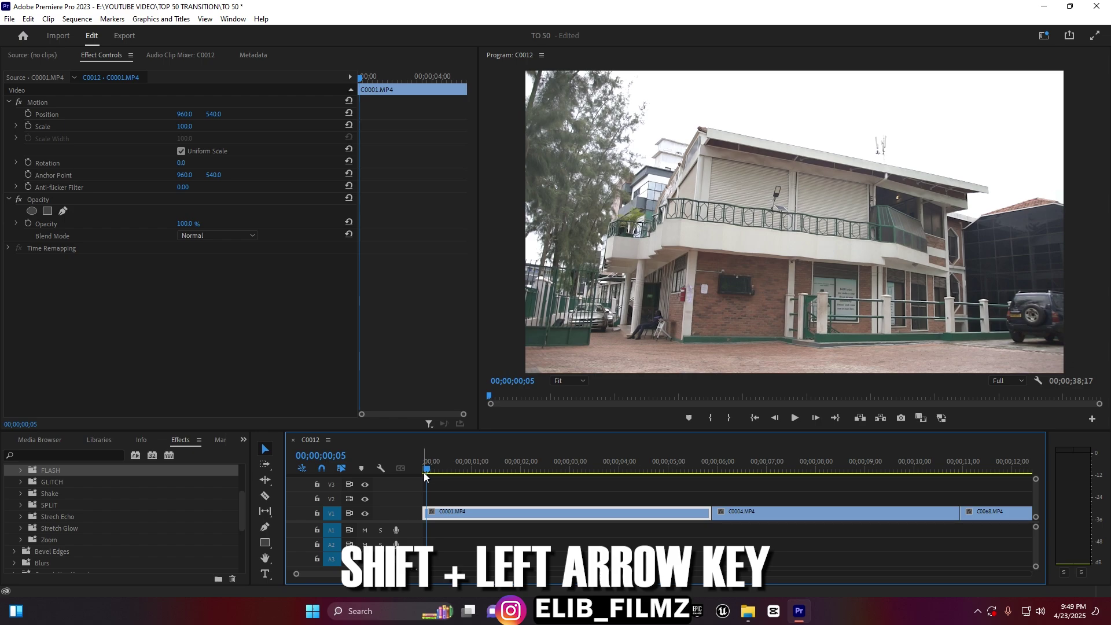
key(shift+Right)
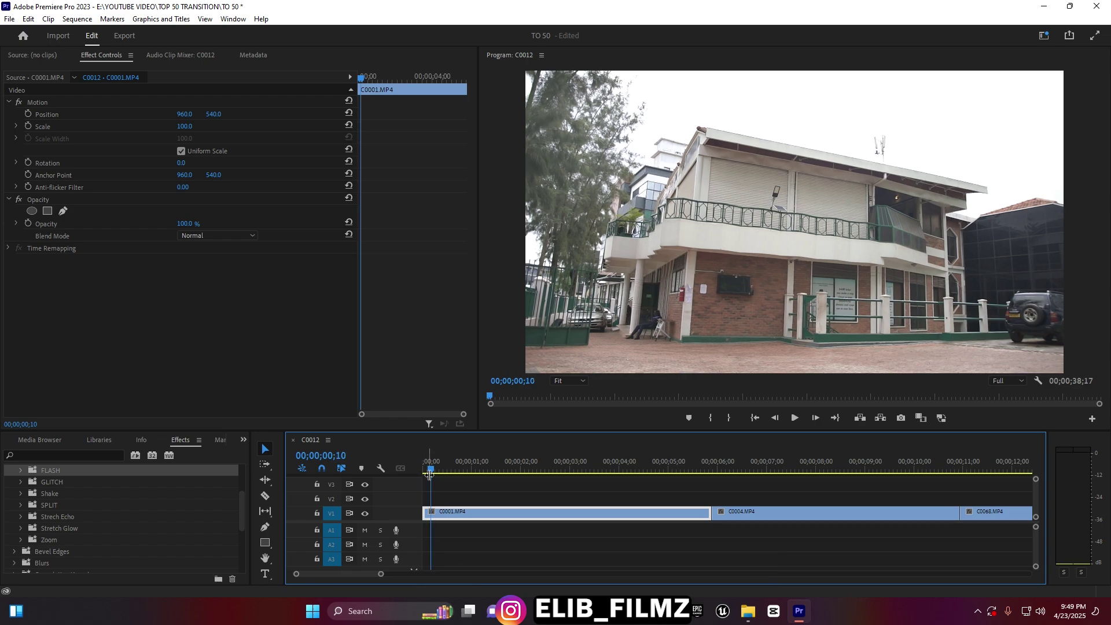
key(c)
click(432, 512)
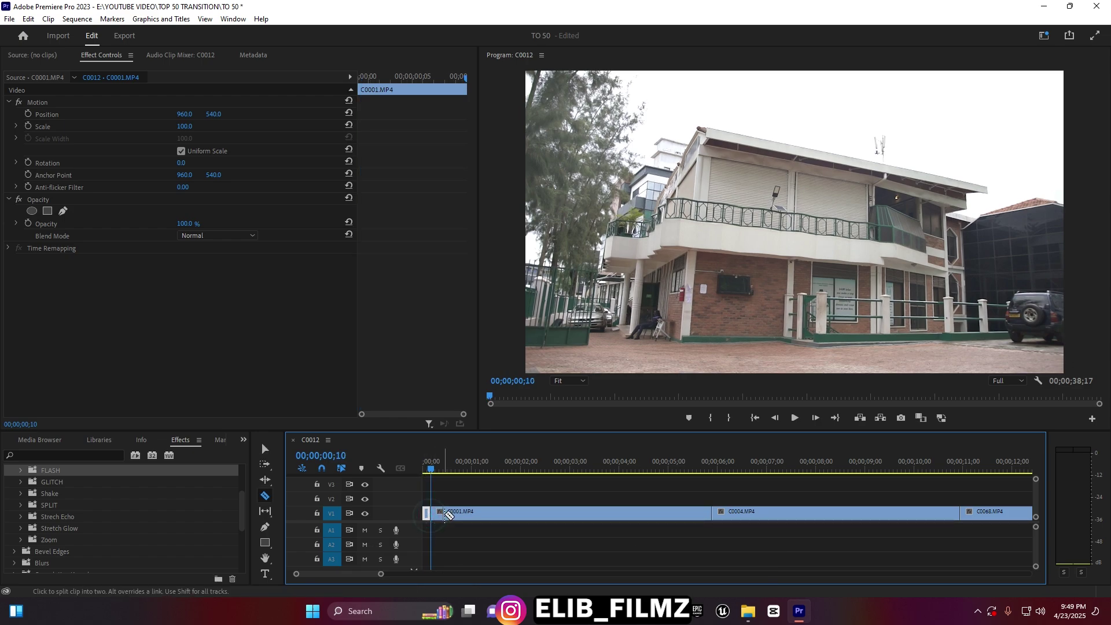
- Split the longer remaining piece of C0001.MP4 at 00;00;01;29
key(b)
click(499, 465)
click(496, 468)
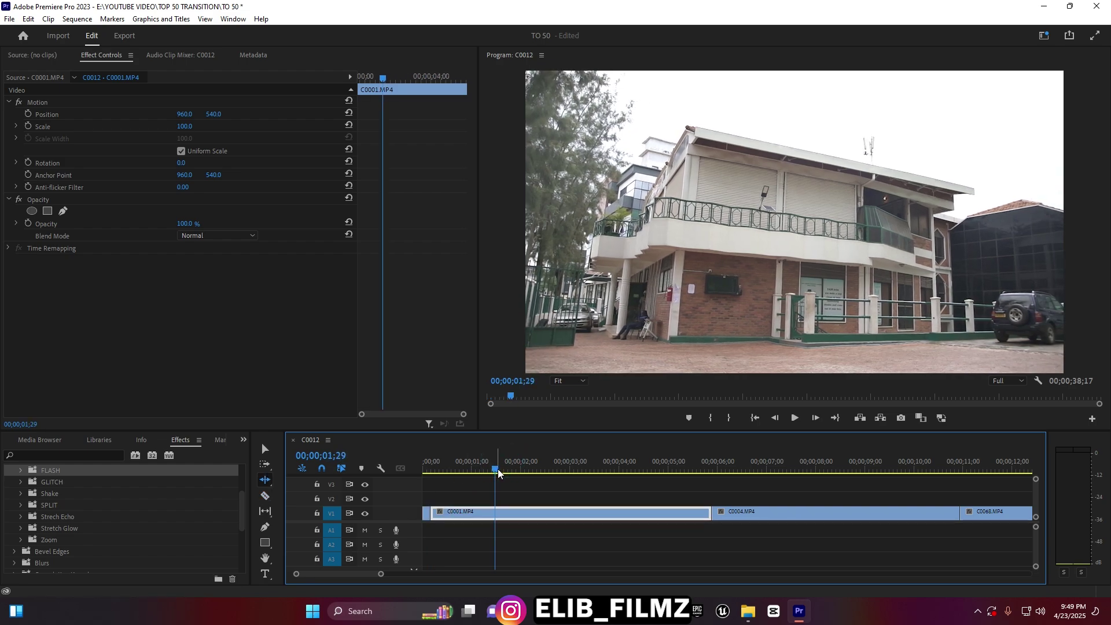
key(c)
click(496, 511)
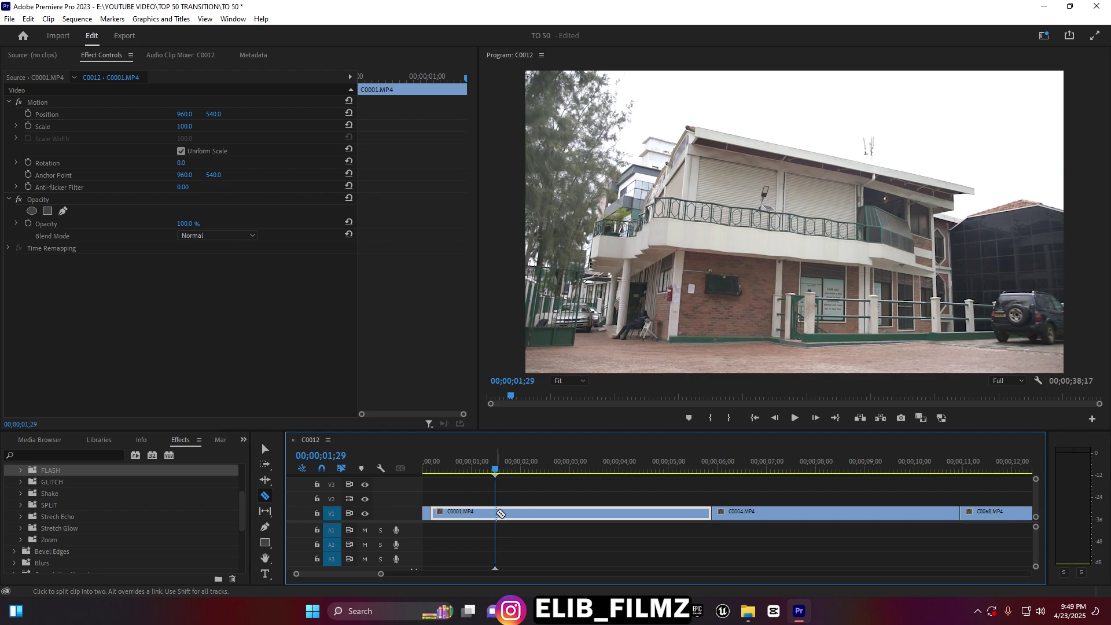
key(shift)
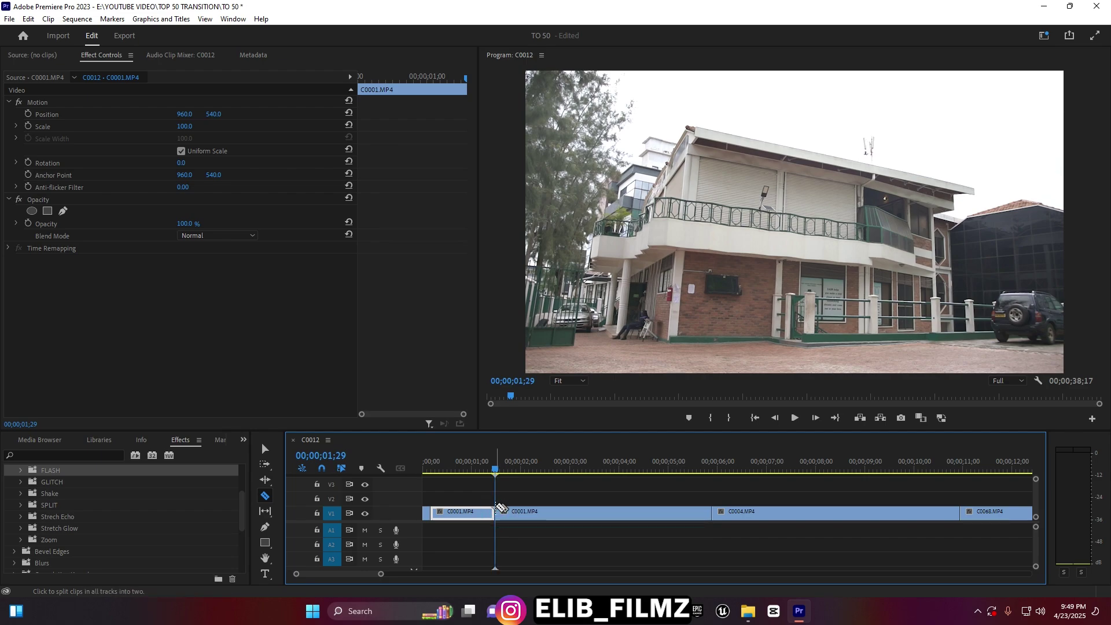
- Split the longest remaining piece of C0001.MP4 on V1 at 00;00;01;39, ten frames after the previous cut
key(shift+Right)
key(shift+Right)
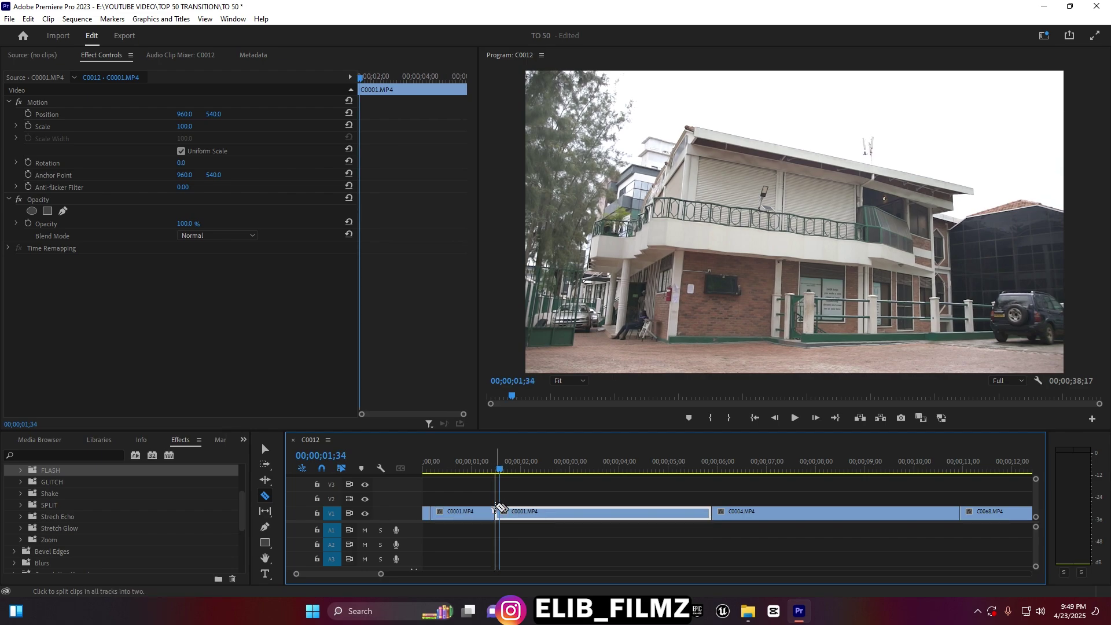
click(503, 513)
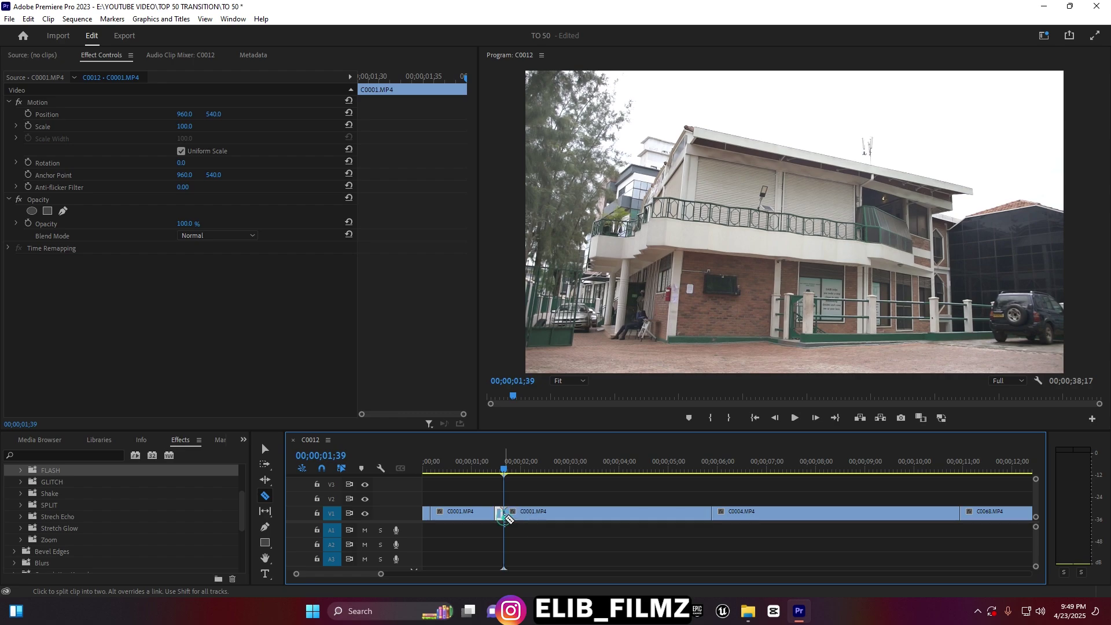
- Select the ten-frame opening piece of C0001.MP4 and expand the FLASH preset folder, picking Flash 01
key(v)
click(498, 513)
click(498, 514)
click(426, 515)
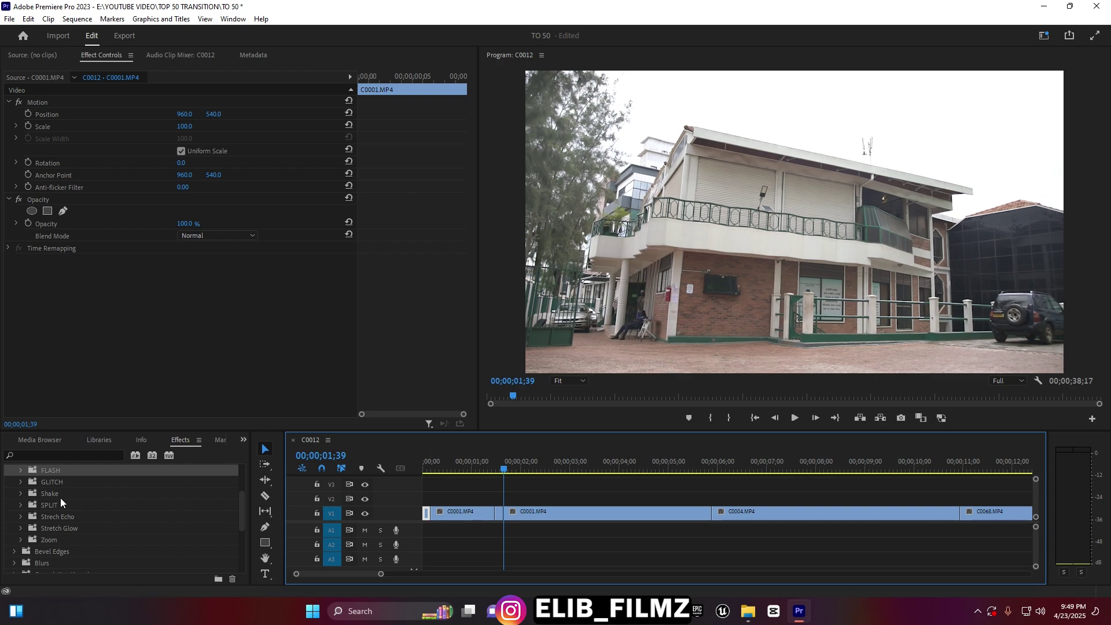
scroll(60, 497, up, 2)
click(22, 516)
click(68, 528)
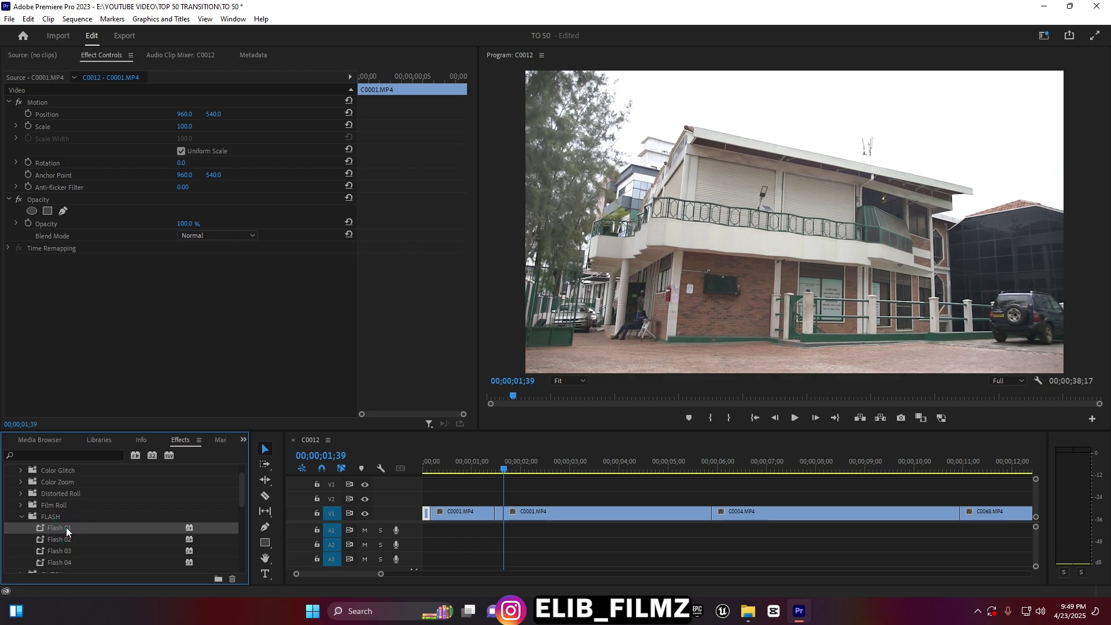
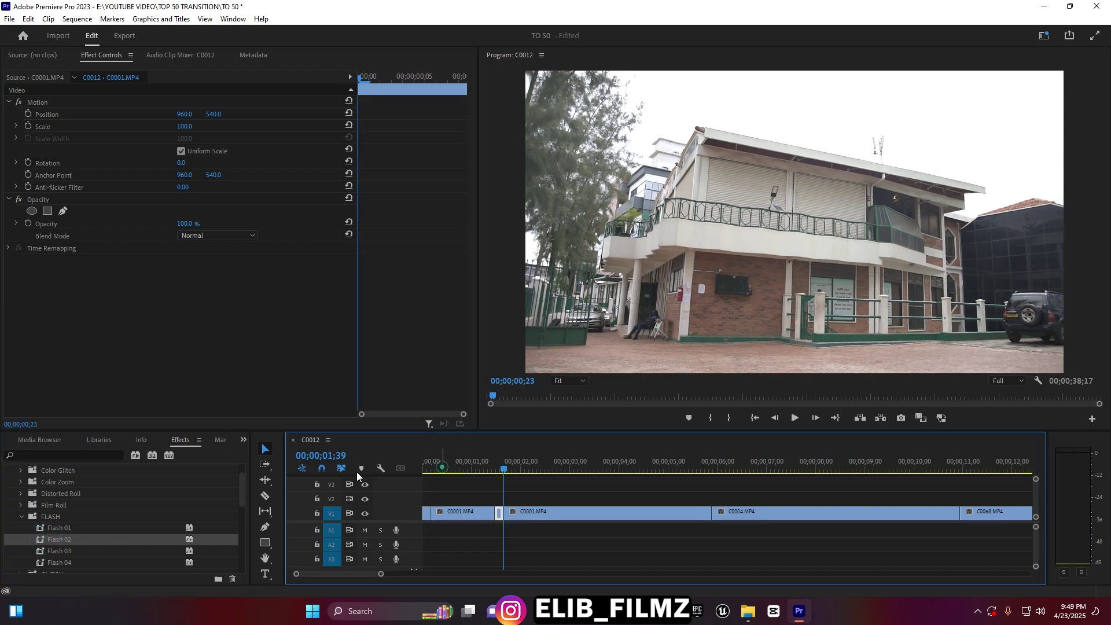
- Play back the first cuts of C0001.MP4 several times, starting from about 00;00;00;23
click(442, 463)
key(space)
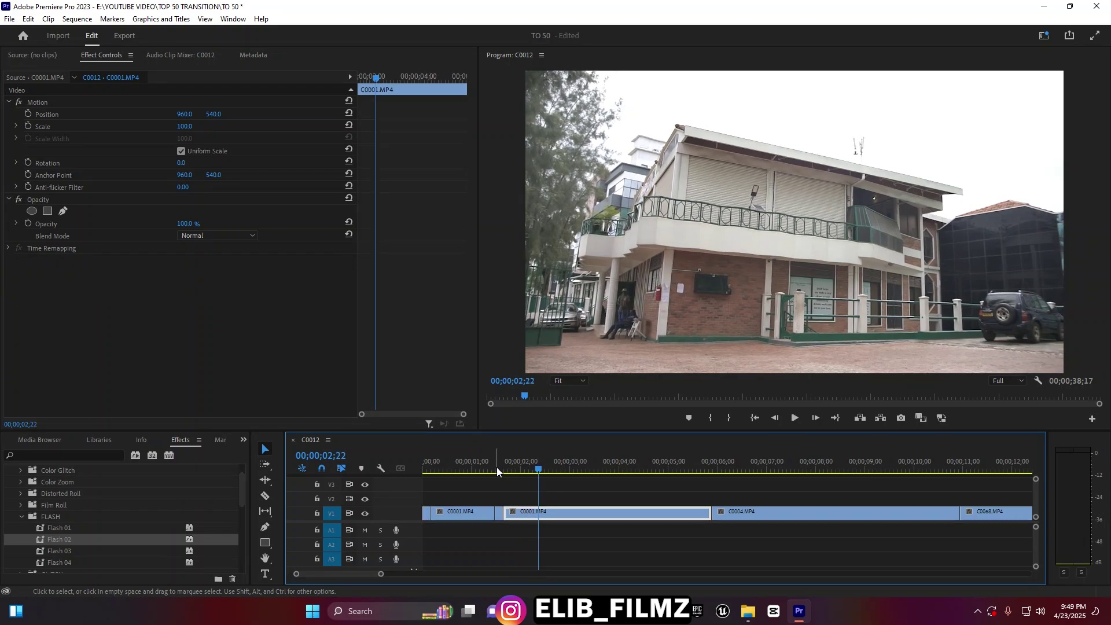
click(490, 463)
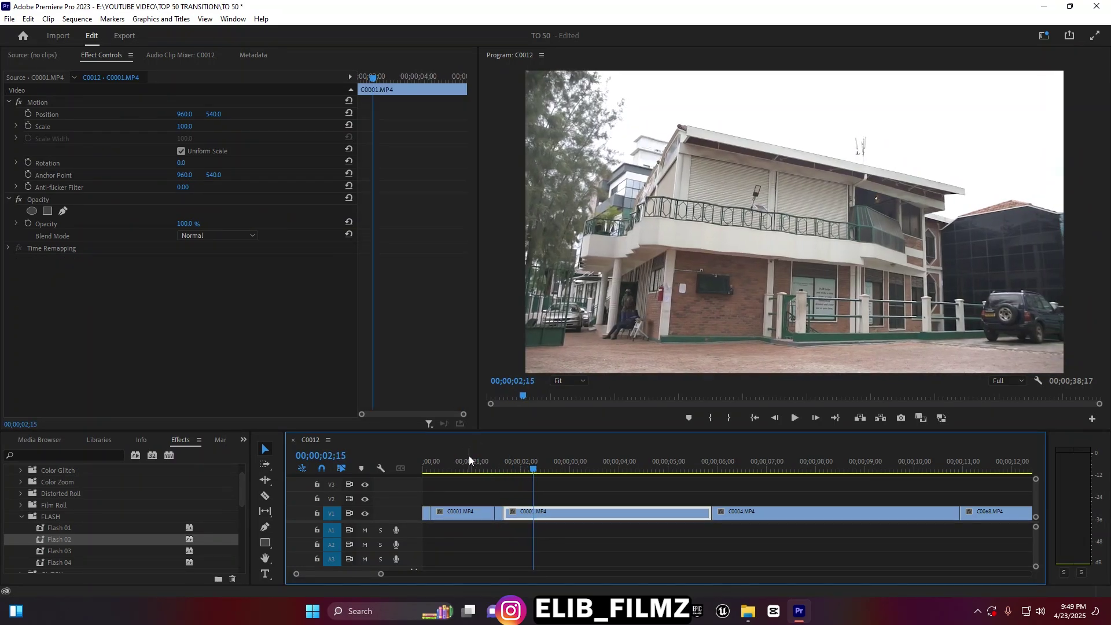
click(468, 456)
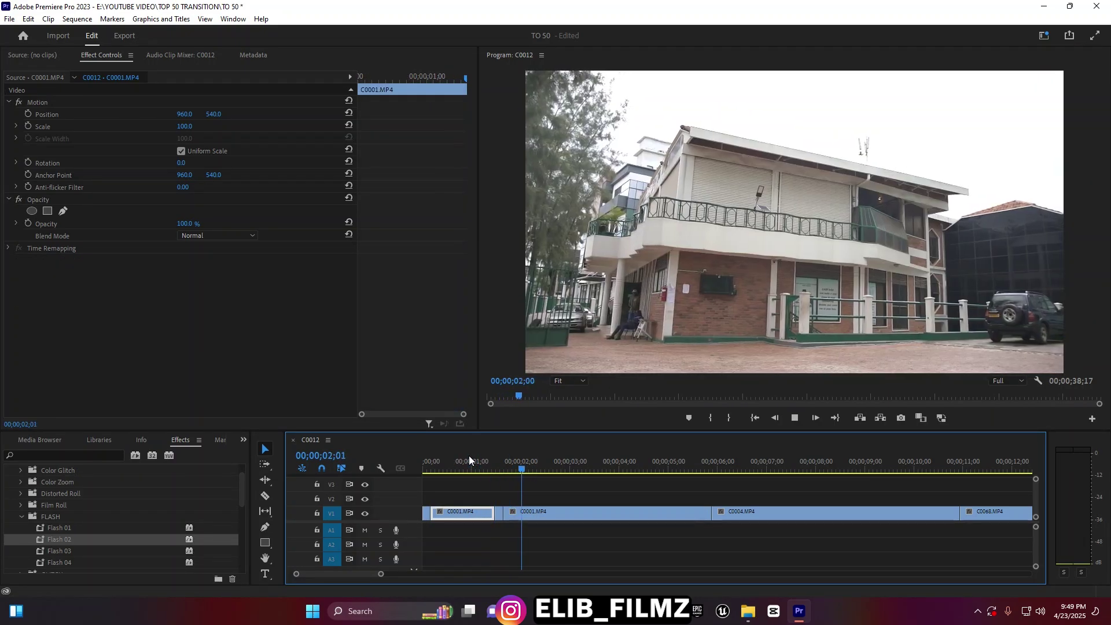
click(486, 452)
click(486, 452)
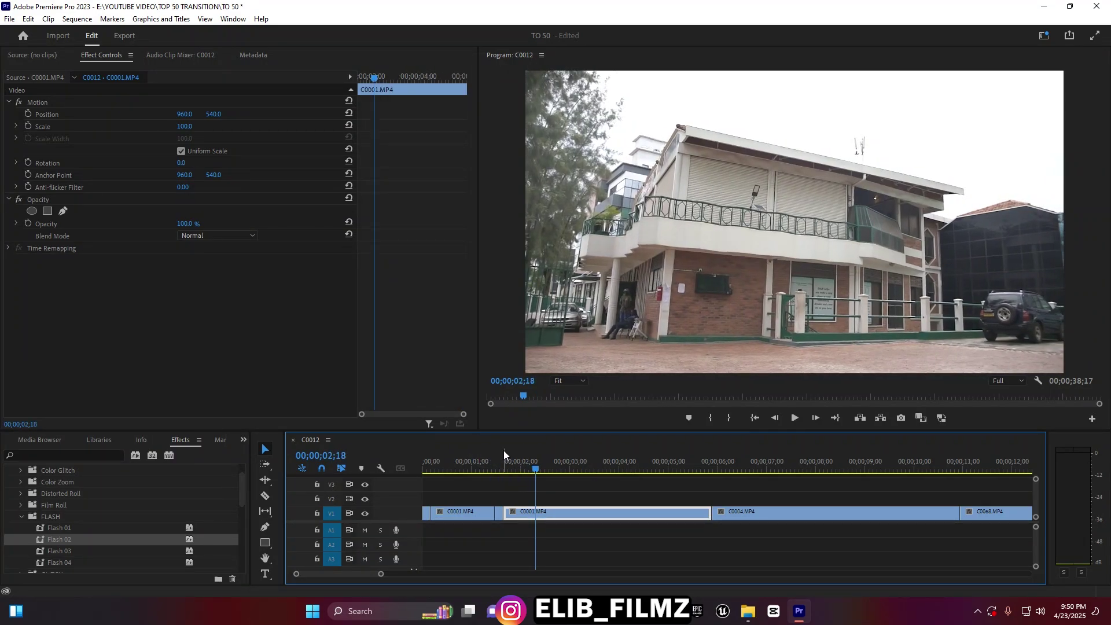
- Undo the last two cuts in C0001.MP4 and split its longer piece at 00;00;01;34 instead
key(ctrl+z)
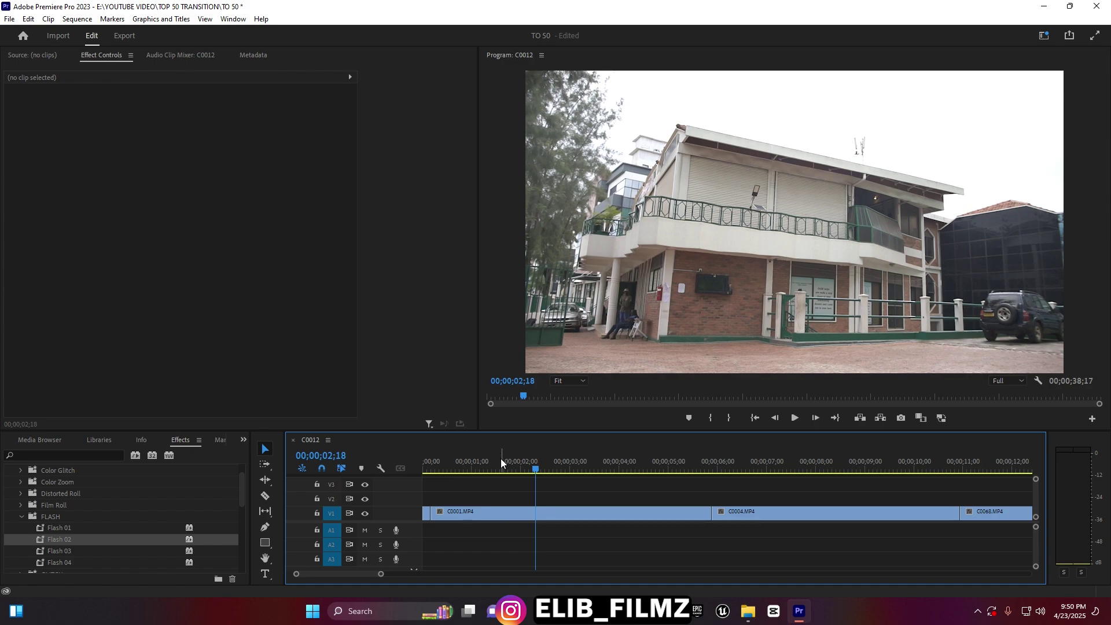
click(501, 462)
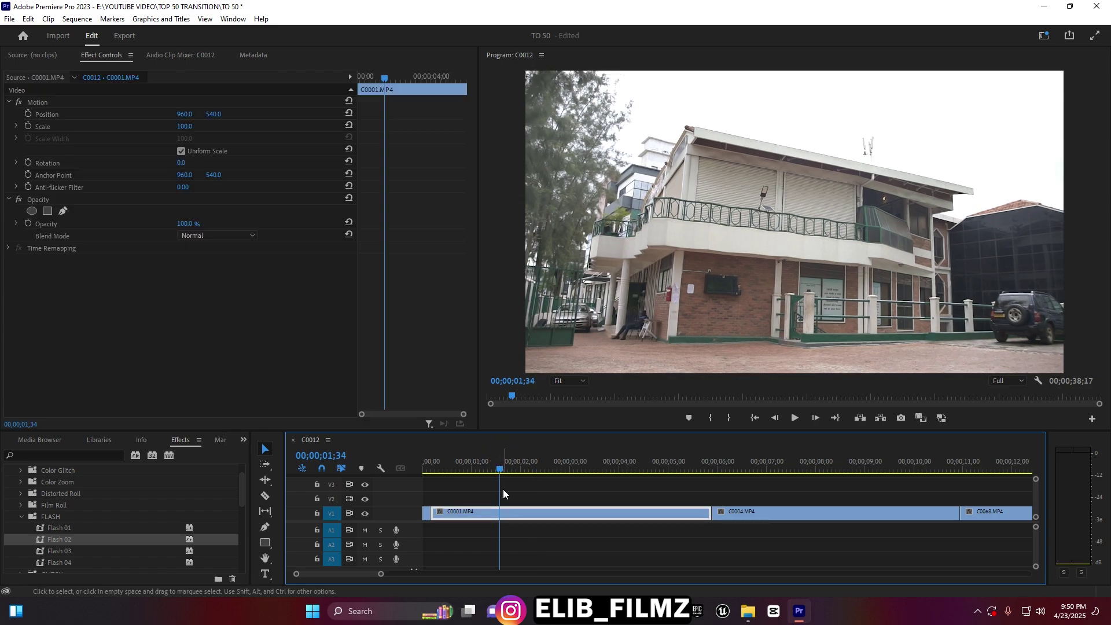
key(c)
click(497, 512)
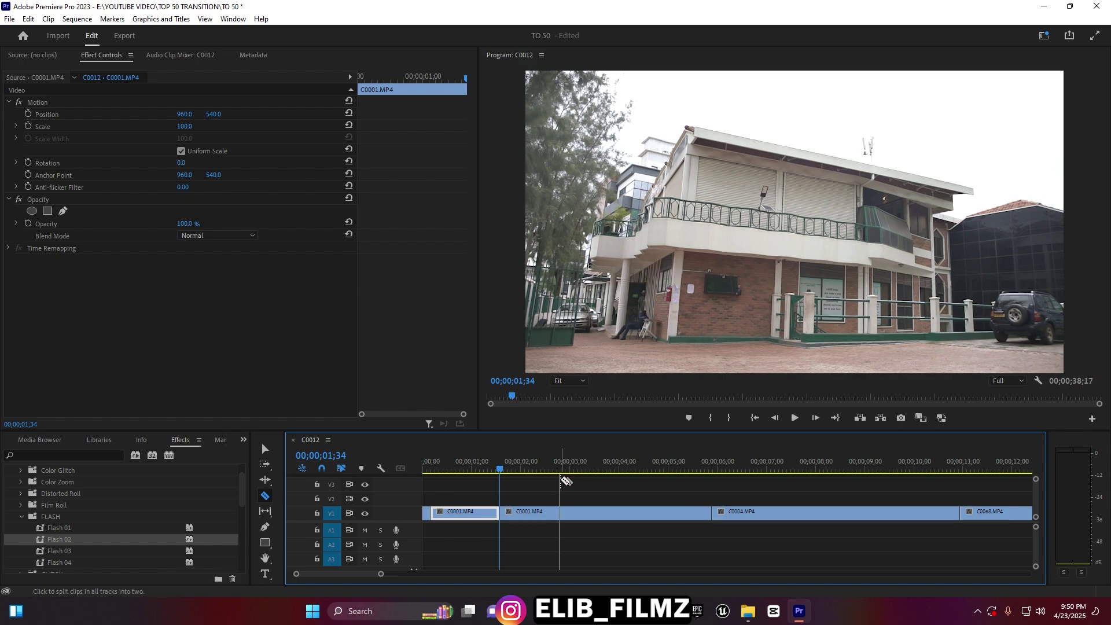
- Split C0001.MP4 again 20 frames after the 00;00;01;34 cut to isolate a short piece
key(shift+Right)
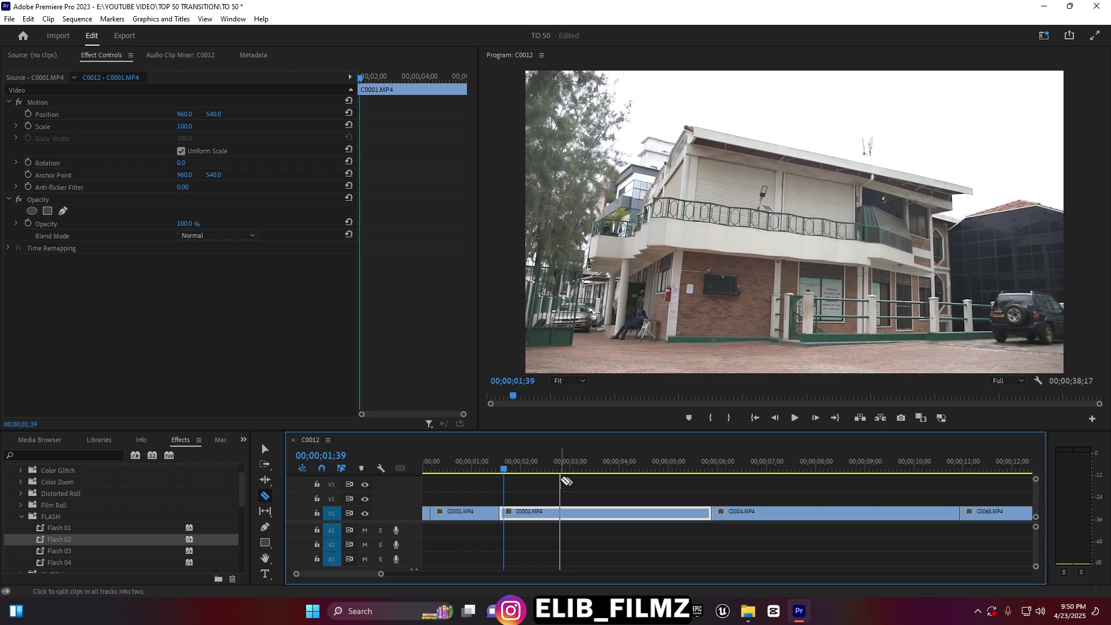
key(shift+Right)
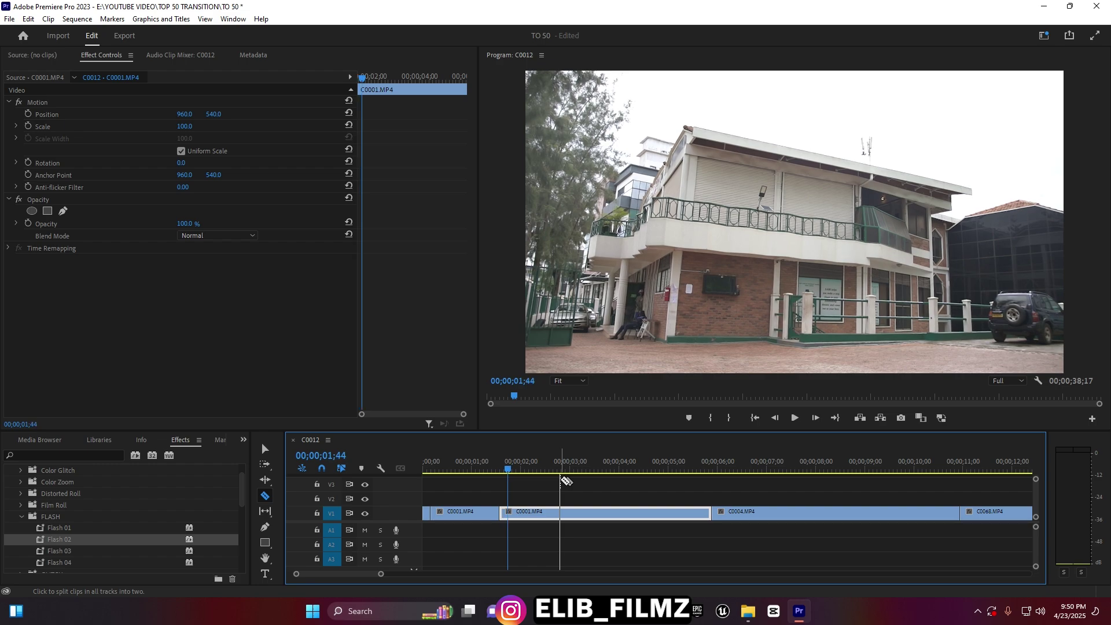
key(shift+Right)
key(shift+Right)
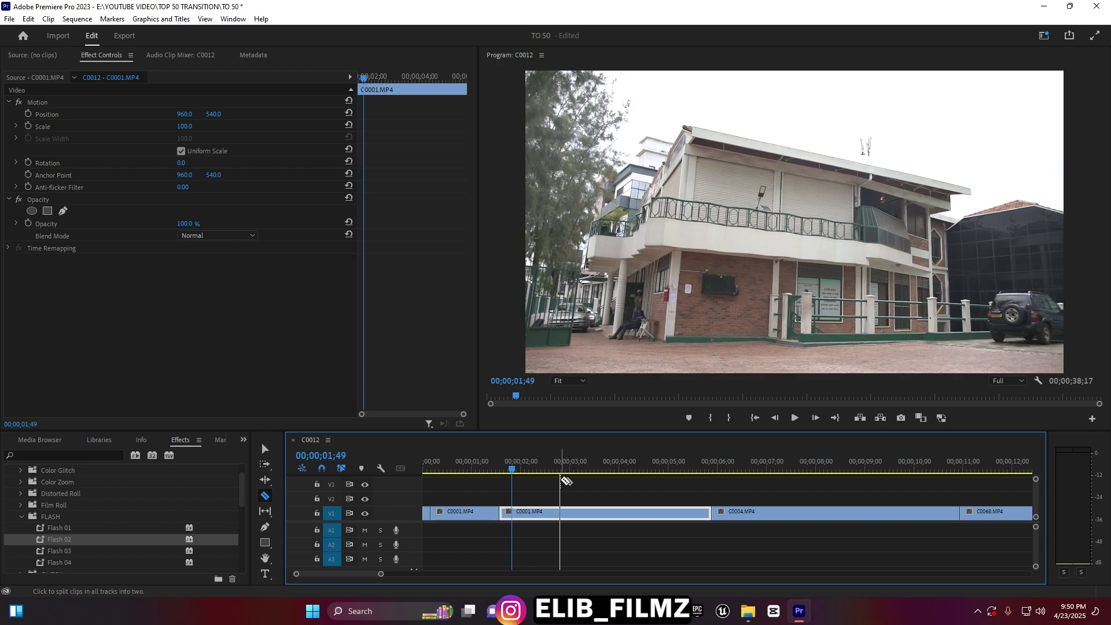
click(515, 512)
key(v)
- Isolate a second short piece of C0001.MP4 by cutting it at 00;00;02;46 and 00;00;03;06
click(559, 461)
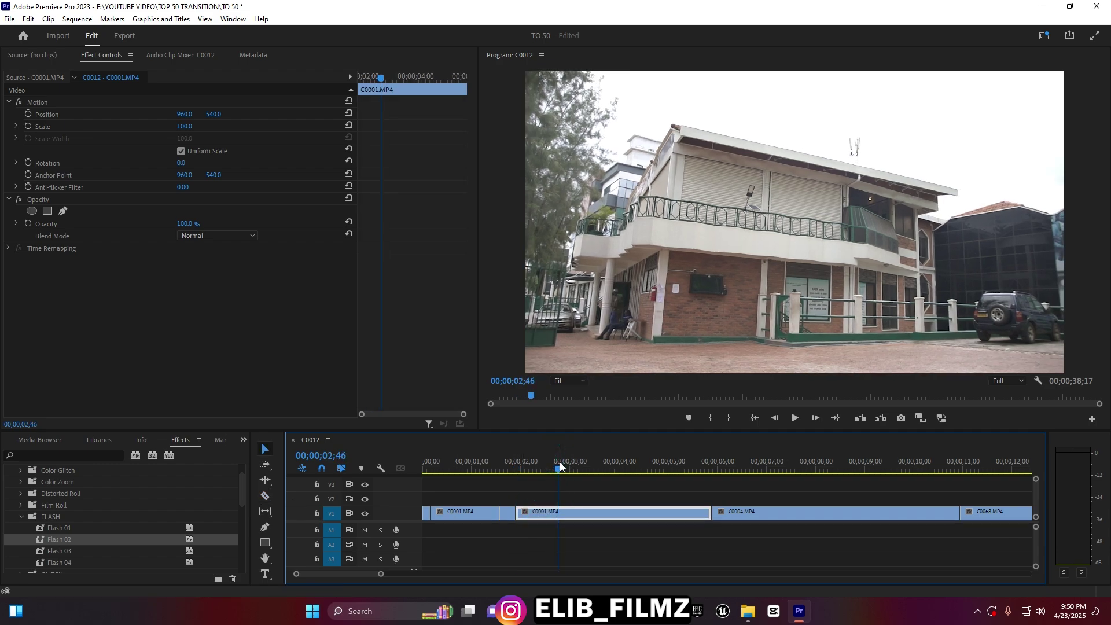
key(c)
click(560, 513)
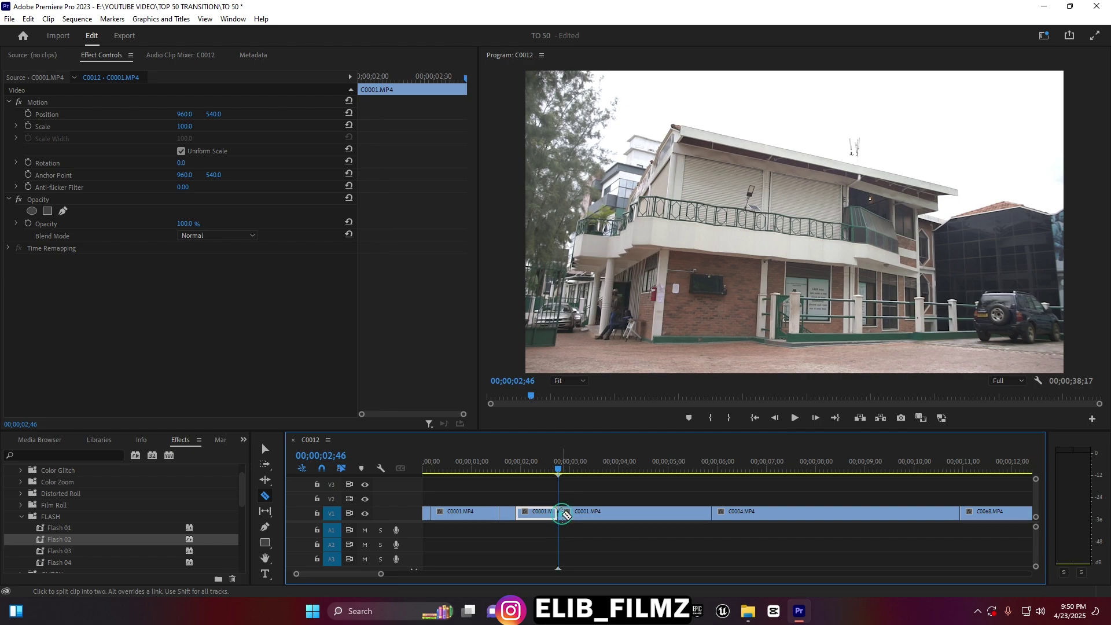
key(shift+Right)
key(shift+Right)
key(shift+Right)
key(shift+Right)
click(574, 512)
key(v)
click(580, 512)
- Apply the Flash 03 preset to the first 20-frame piece of C0001.MP4 and Flash 04 to the second
click(58, 551)
drag(58, 551, 503, 514)
drag(61, 564, 556, 514)
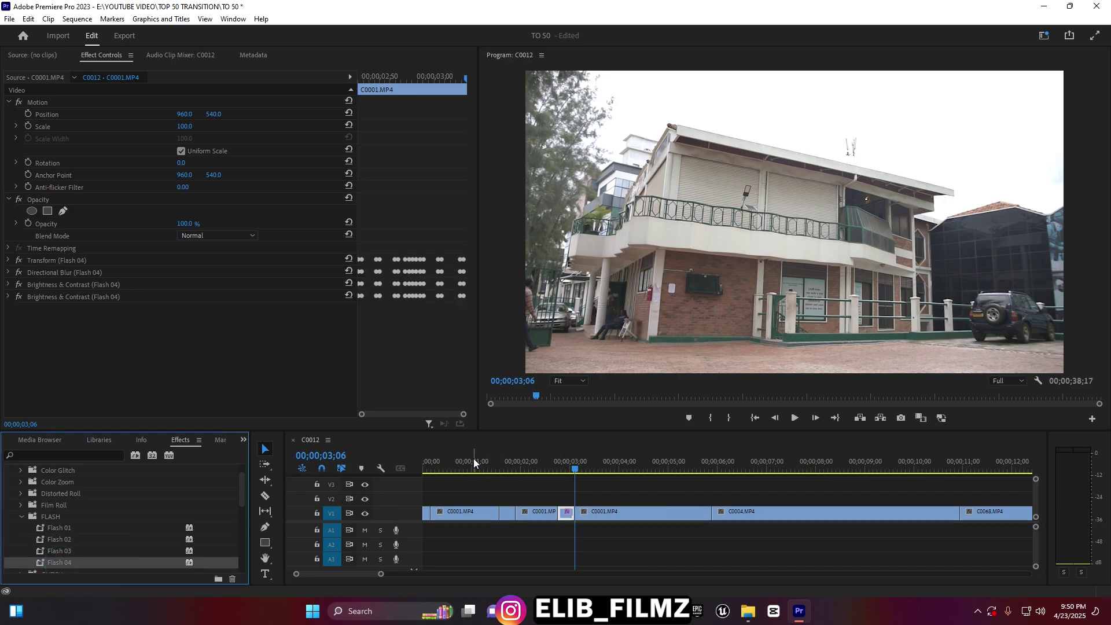
- Play the sequence from about 00;00;01;00 through both short pieces to preview the flash effects
click(474, 460)
key(space)
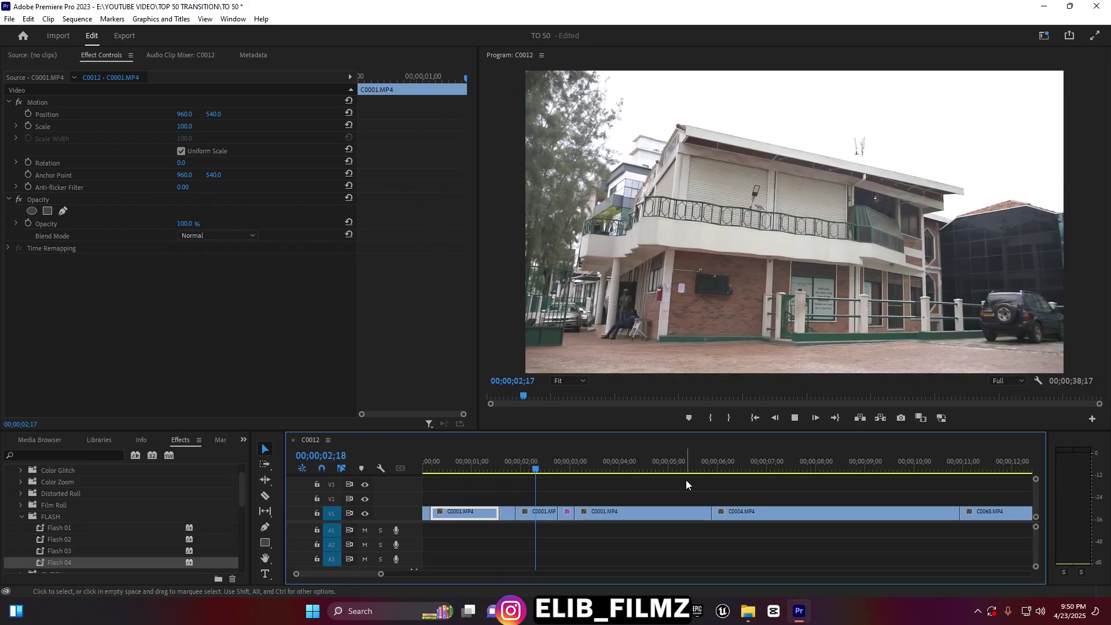
key(space)
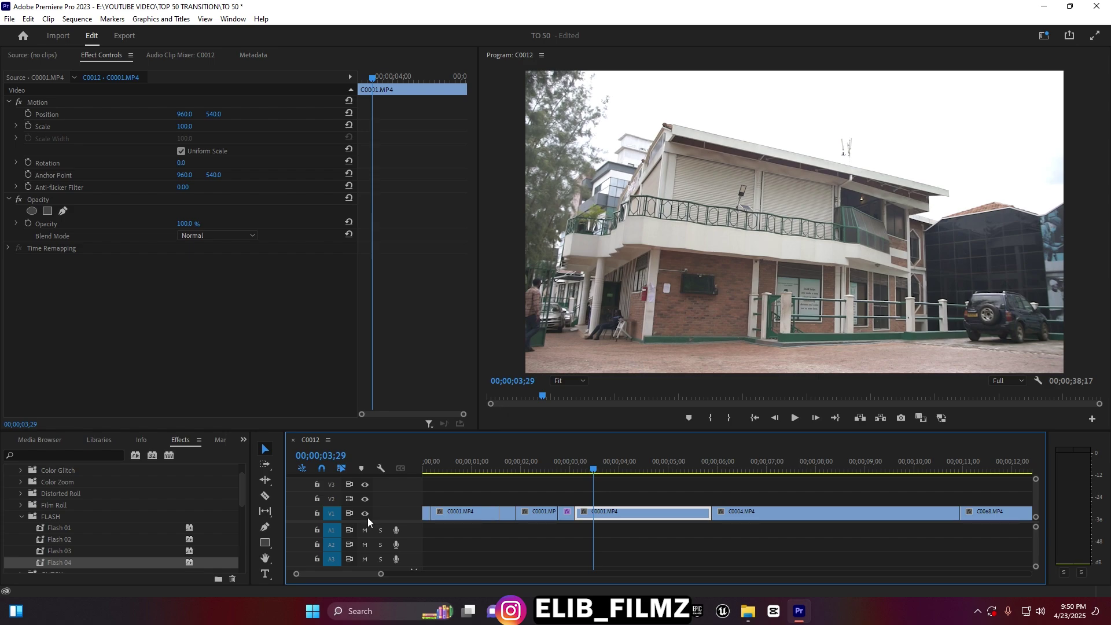
scroll(47, 501, up, 1)
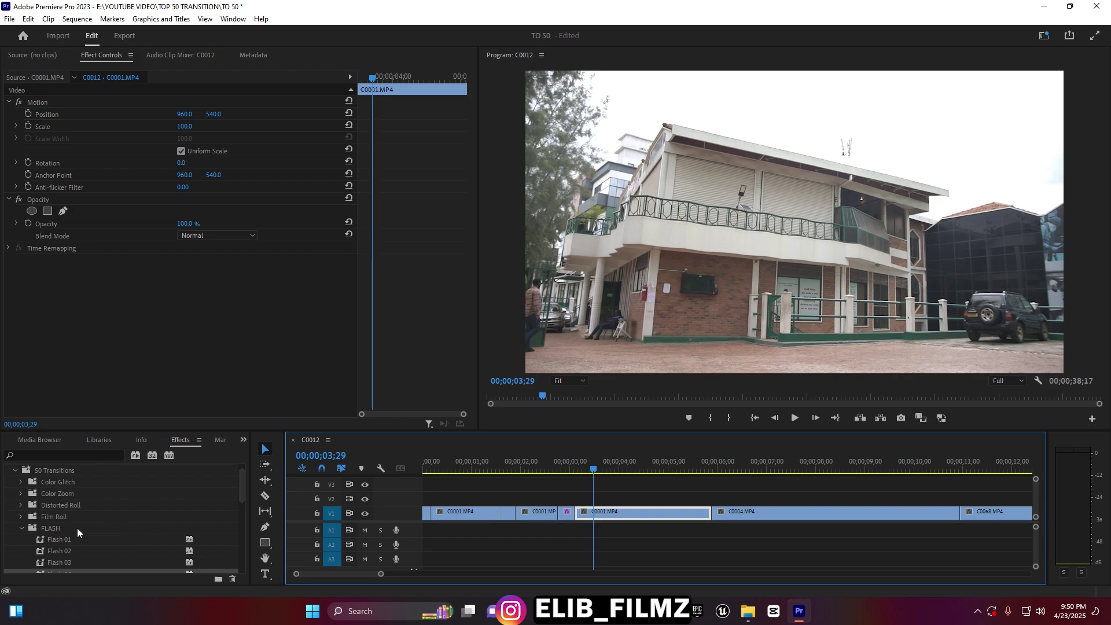
scroll(82, 532, down, 1)
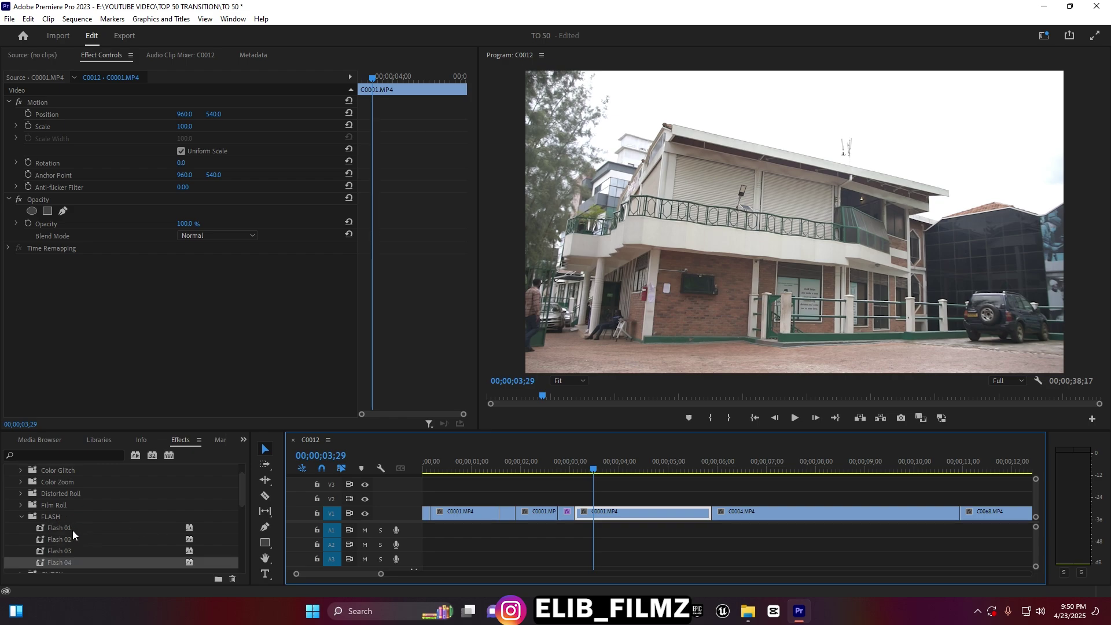
scroll(72, 530, down, 4)
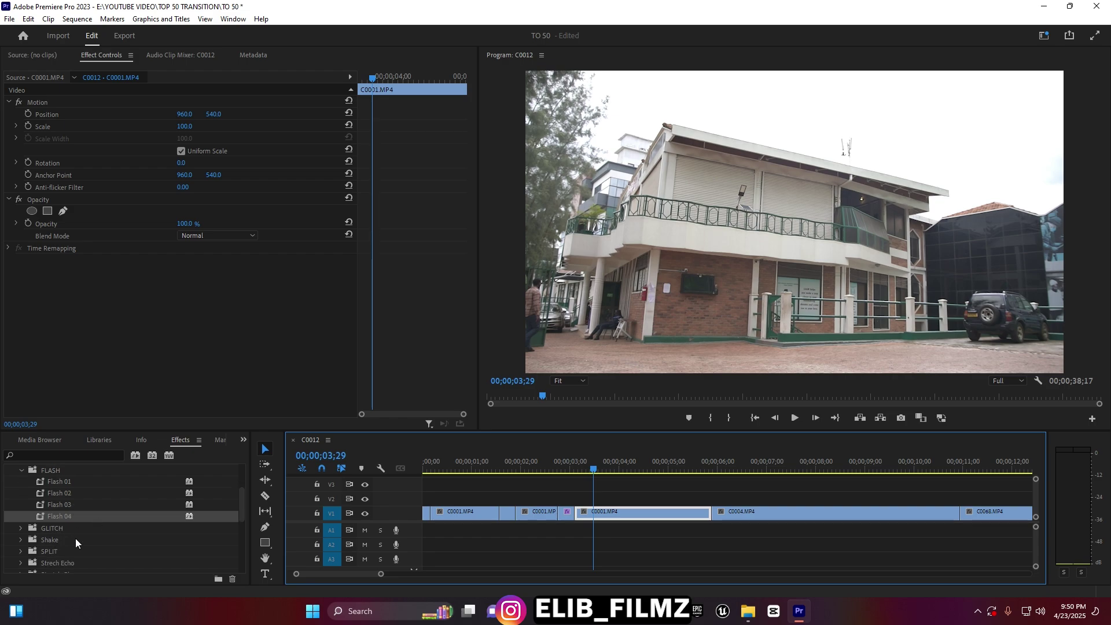
- Play and scrub across the cut between C0004.MP4 and C0068.MP4 on V1
click(696, 454)
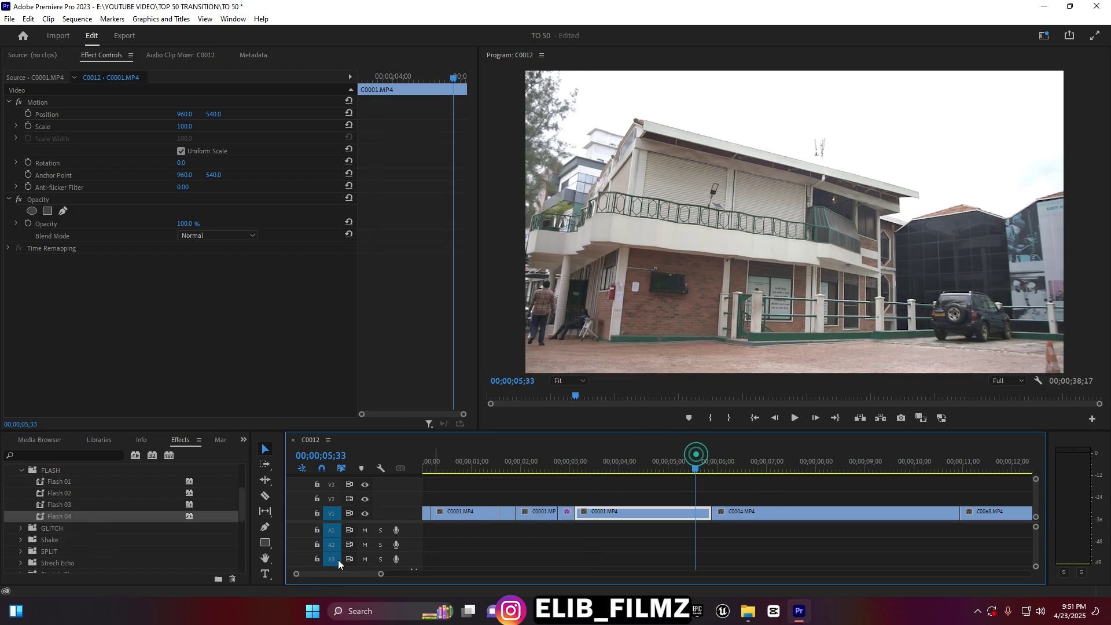
drag(380, 574, 446, 574)
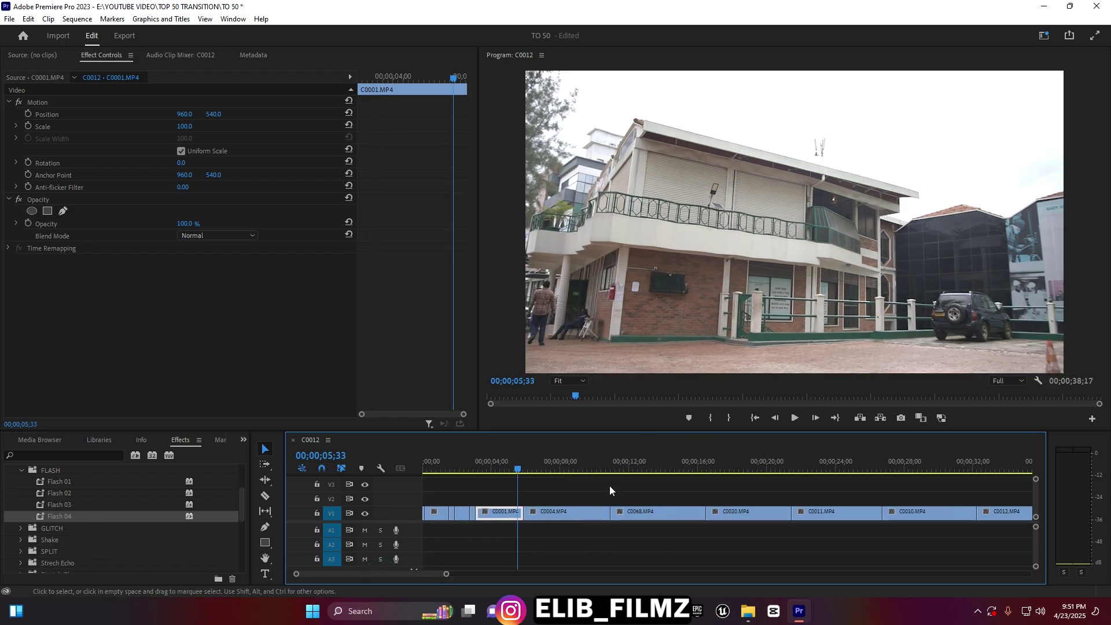
click(610, 461)
key(space)
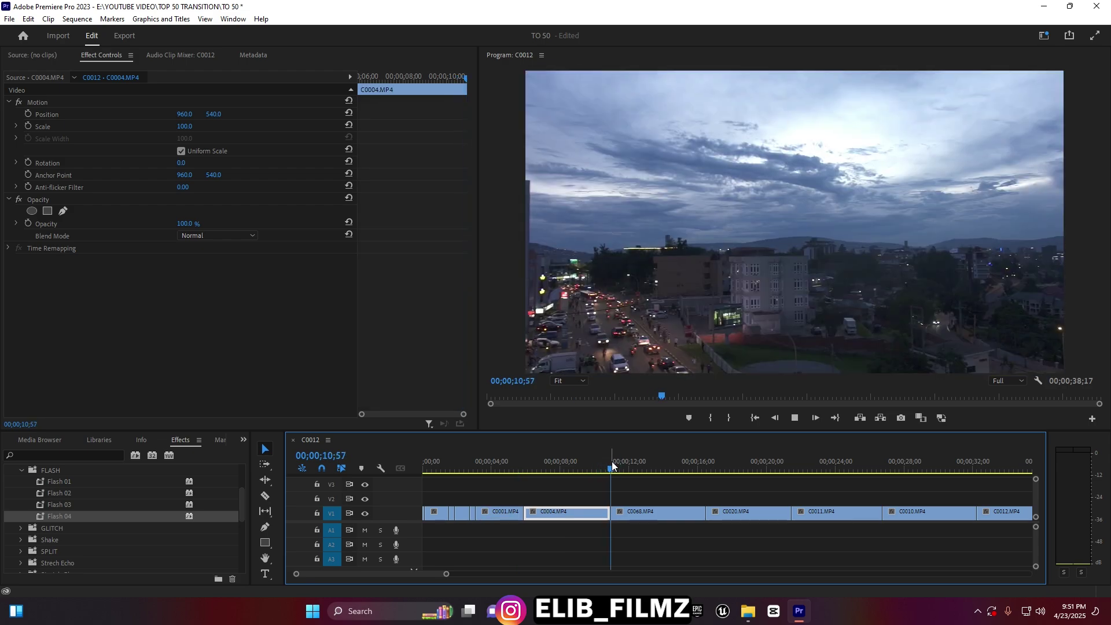
click(598, 461)
mouse_move(598, 460)
mouse_down()
mouse_move(637, 462)
mouse_move(610, 461)
mouse_up()
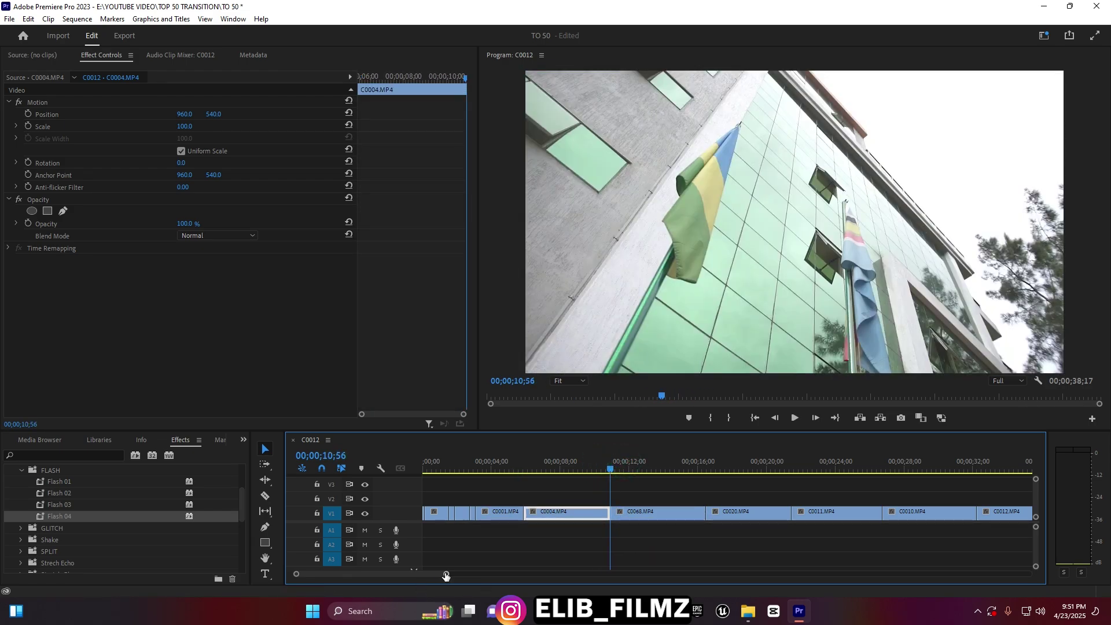
- Place the playhead exactly on the cut between C0004.MP4 and C0068.MP4, at 00;00;10;57
drag(446, 575, 406, 576)
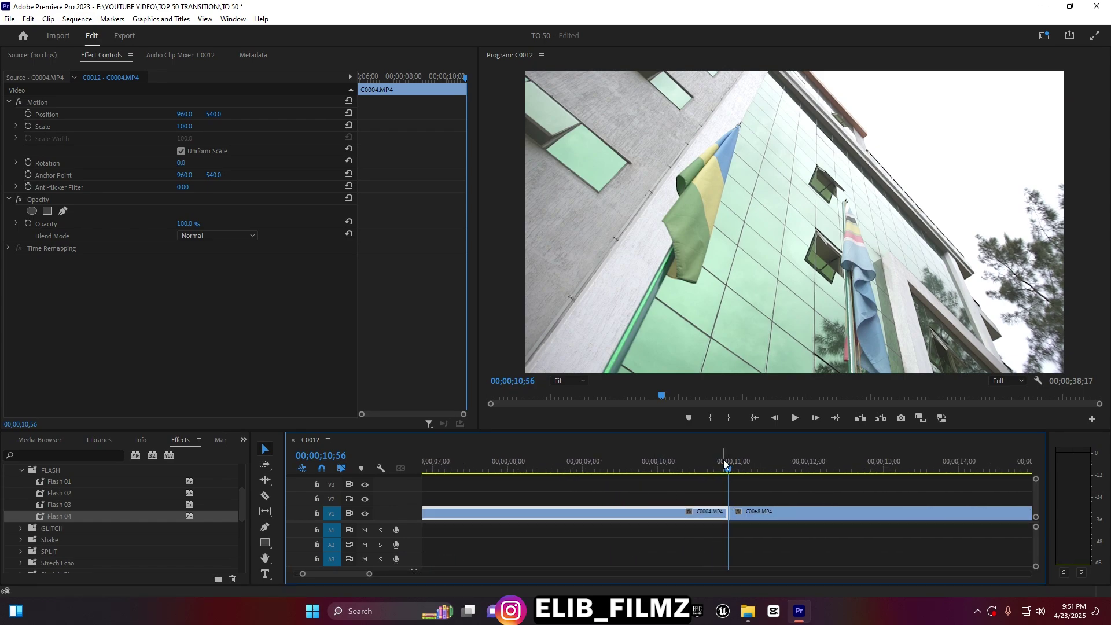
mouse_move(724, 464)
mouse_down()
mouse_move(684, 476)
mouse_move(731, 468)
mouse_up()
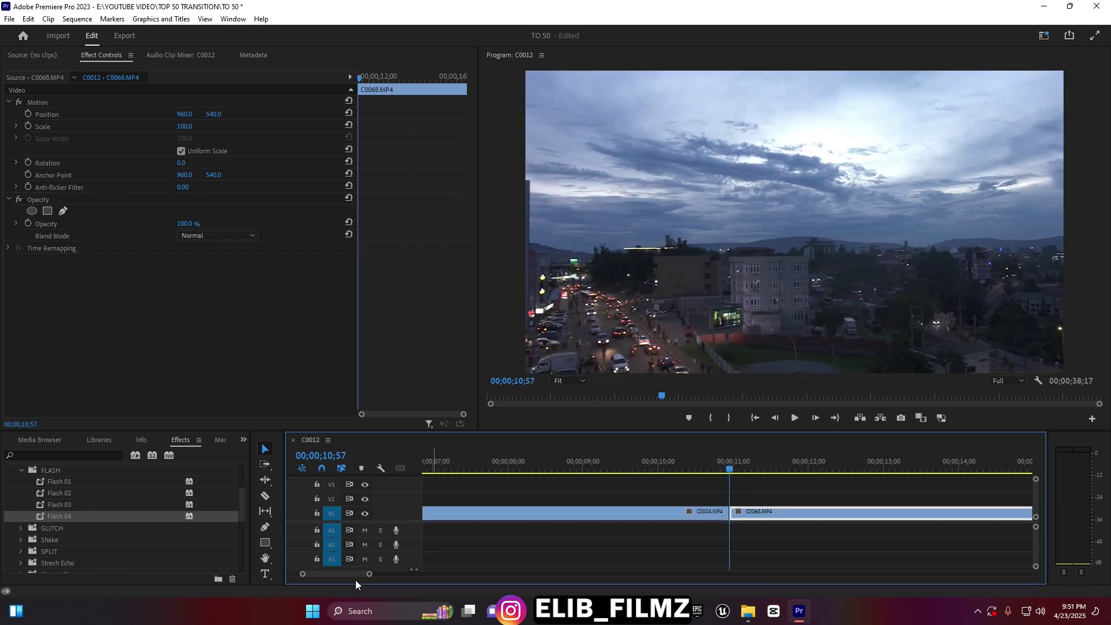
drag(370, 579, 387, 574)
click(714, 513)
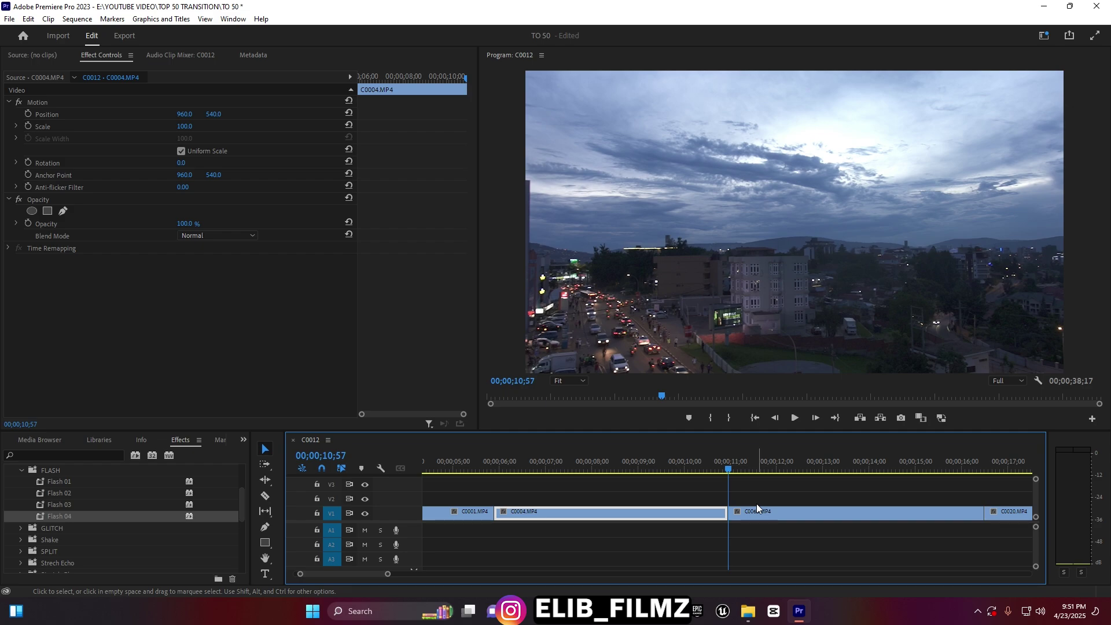
drag(387, 574, 358, 574)
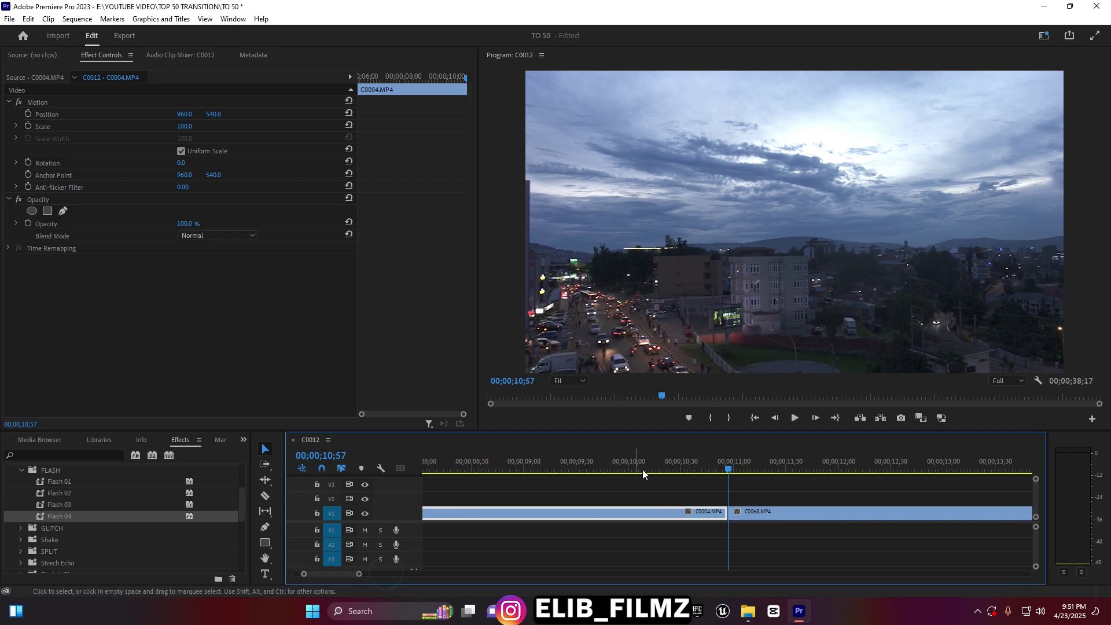
drag(720, 460, 728, 466)
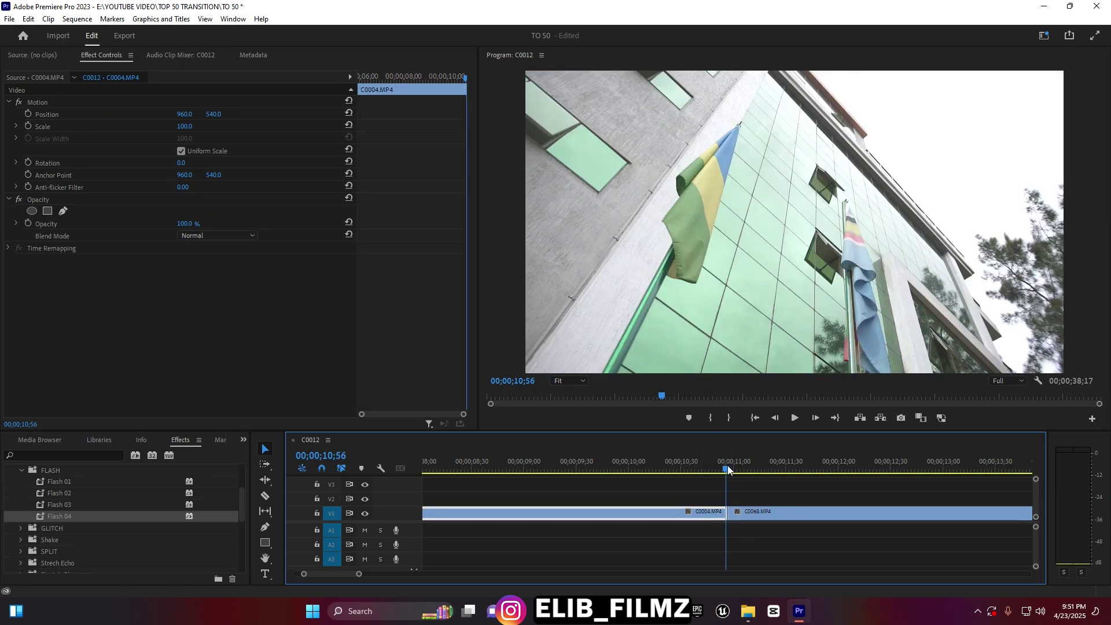
click(728, 465)
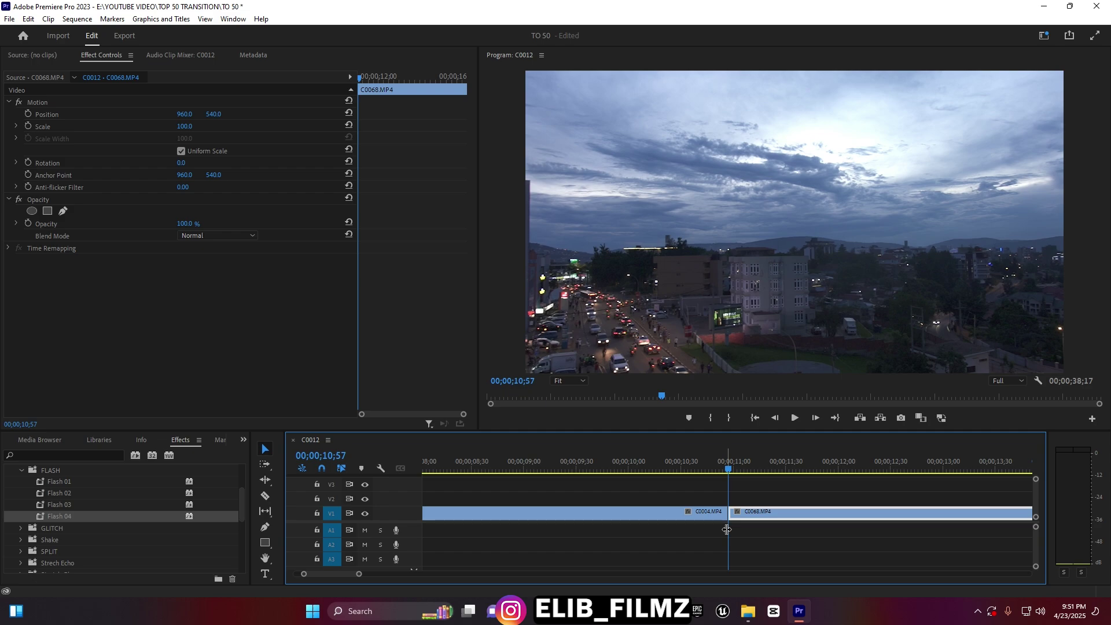
- Split C0004.MP4 at 00;00;10;47, ten frames before its end, and return the playhead to the start of C0068.MP4 at 00;00;10;57
key(shift+Left)
key(shift+Left)
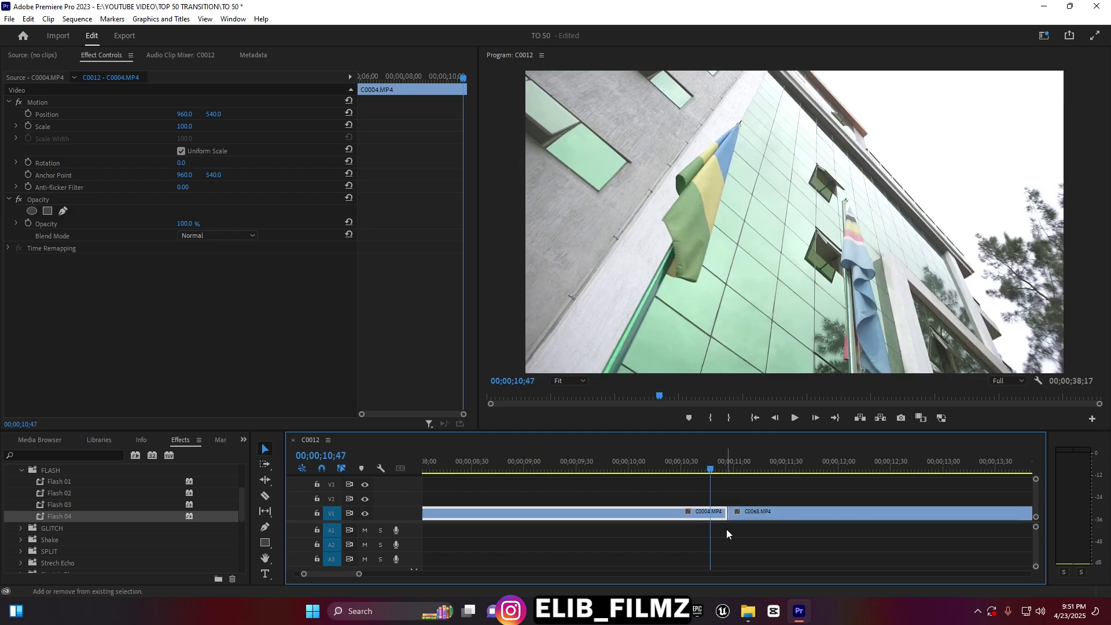
key(c)
click(710, 513)
key(v)
click(726, 466)
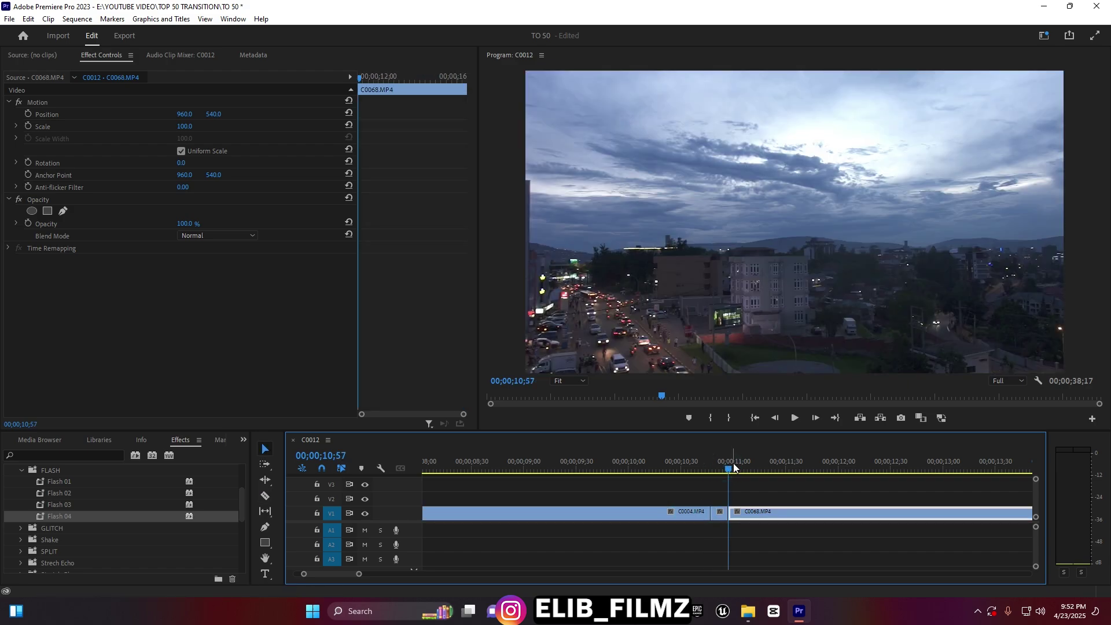
- Split C0068.MP4 on V1 at 00;00;11;07, ten frames after its start
key(shift+Right)
key(shift+Right)
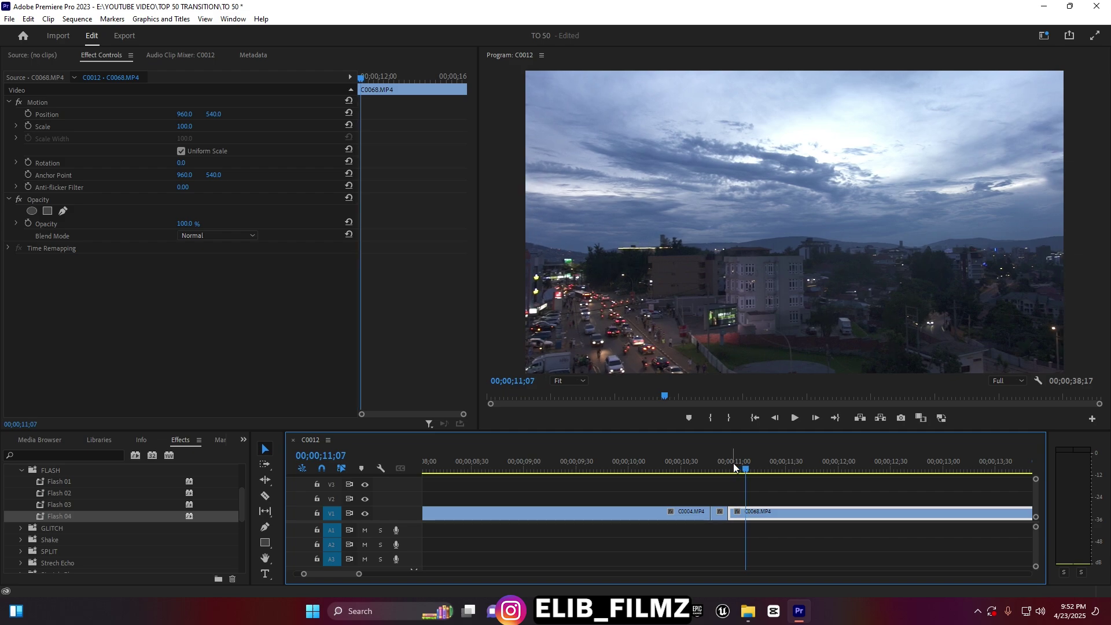
key(c)
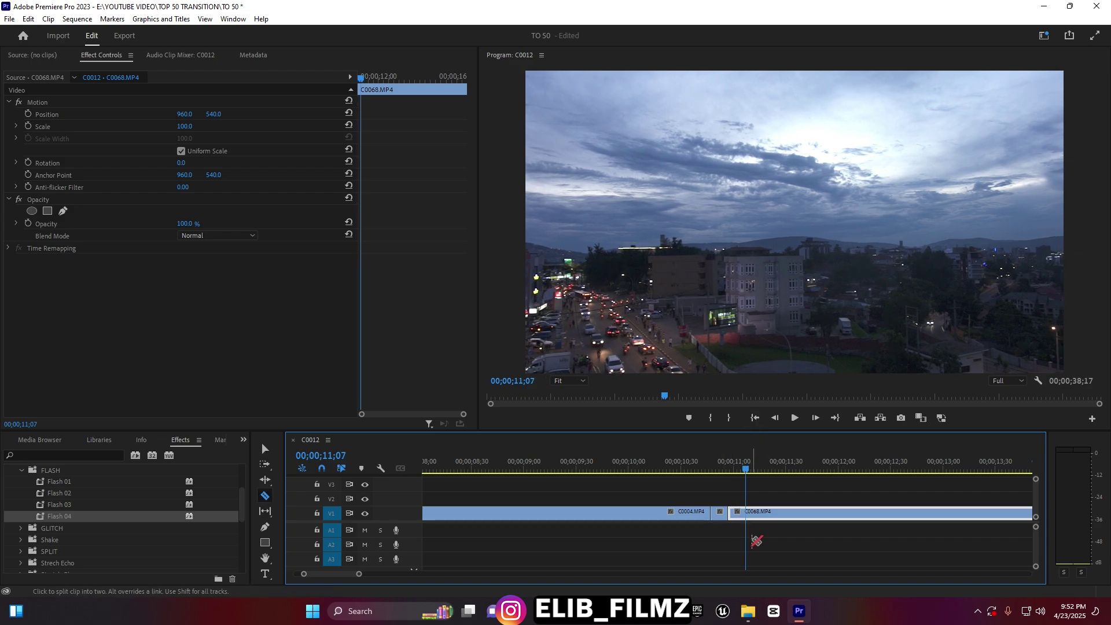
click(746, 513)
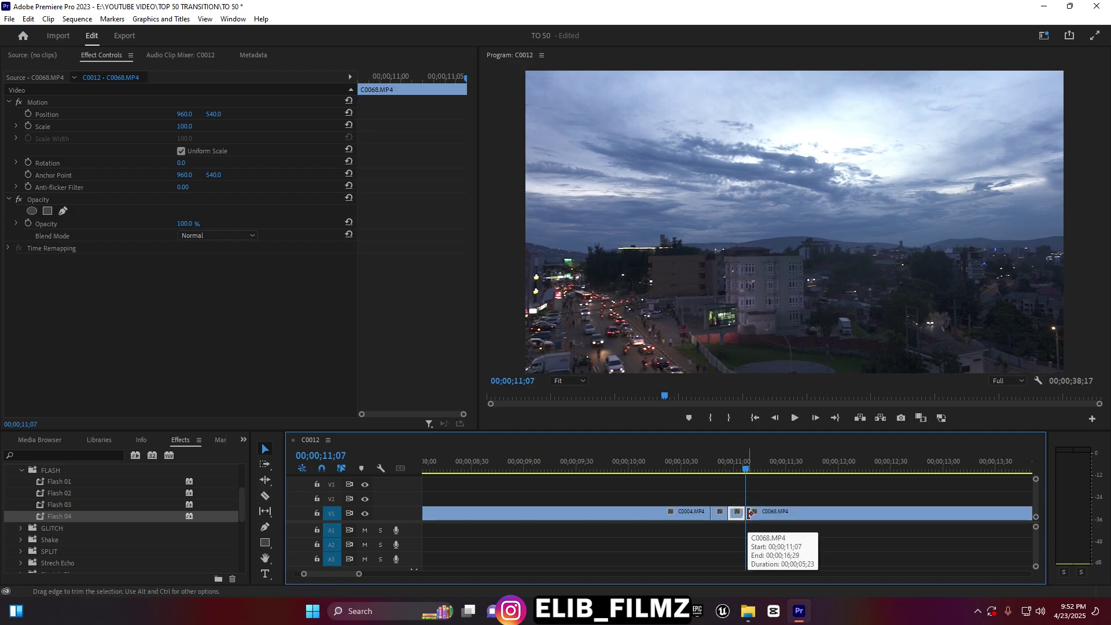
- Nest the two short pieces on either side of the cut between C0004.MP4 and C0068.MP4, keeping the default name
key(v)
click(718, 493)
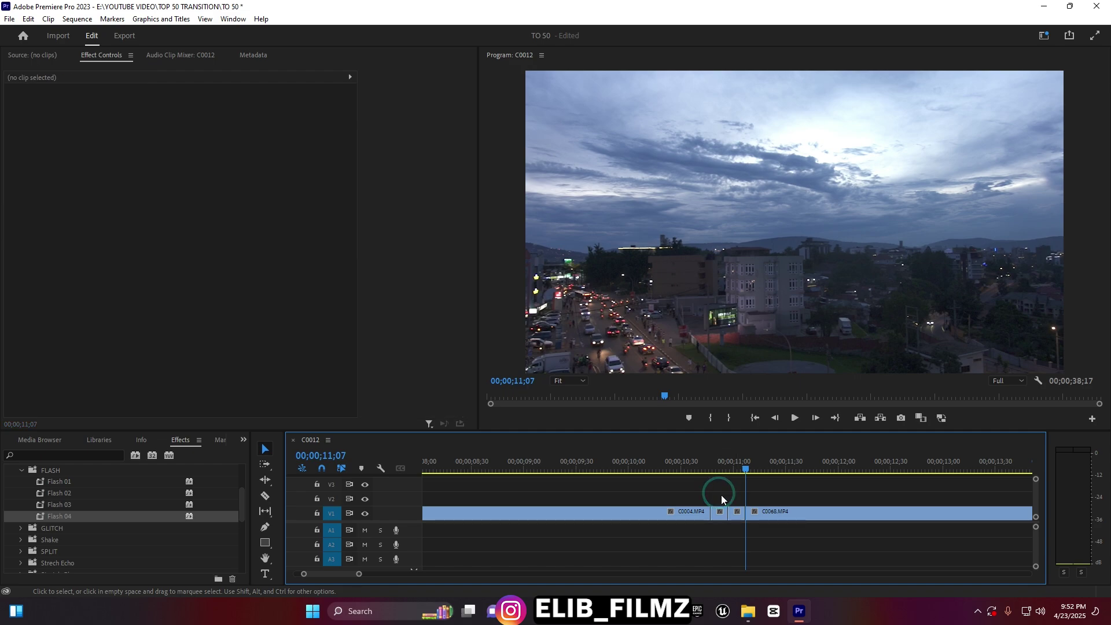
drag(718, 487, 739, 515)
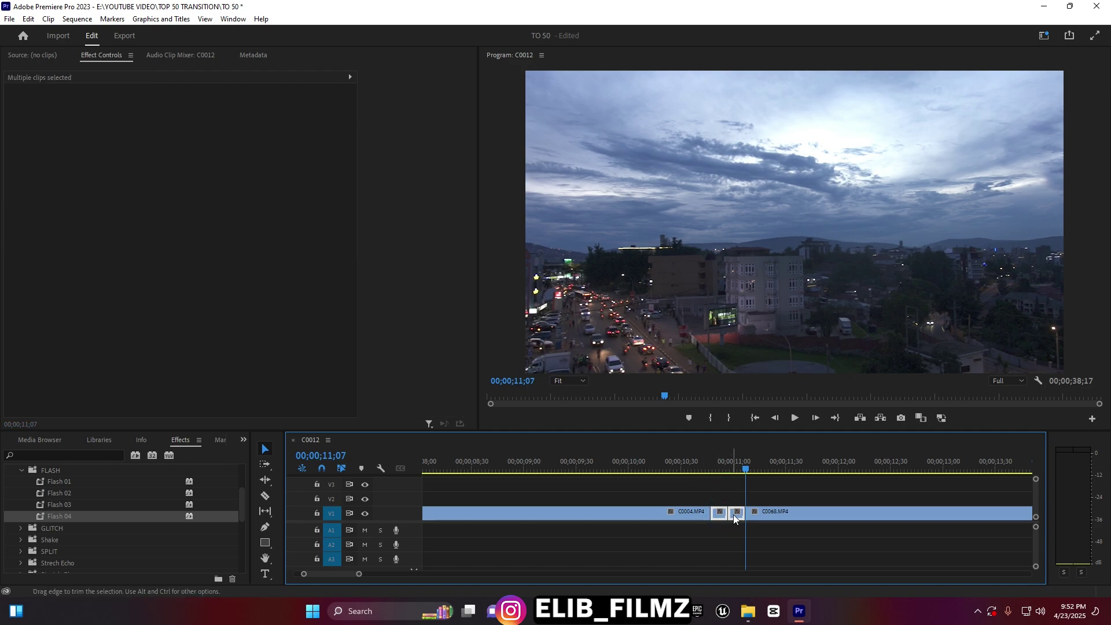
right_click(734, 516)
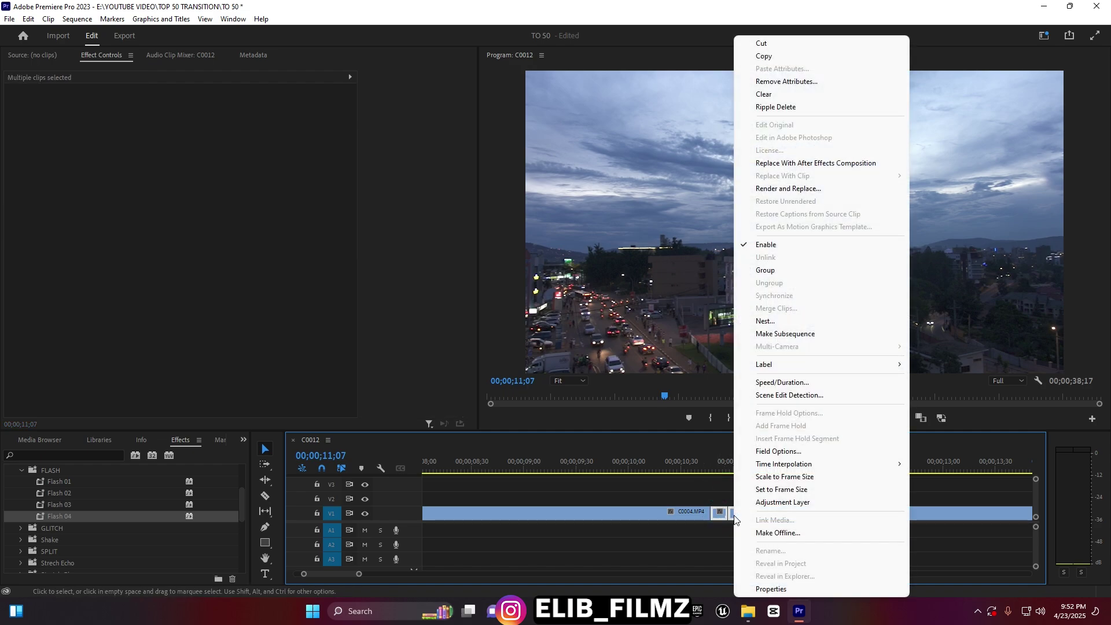
click(774, 322)
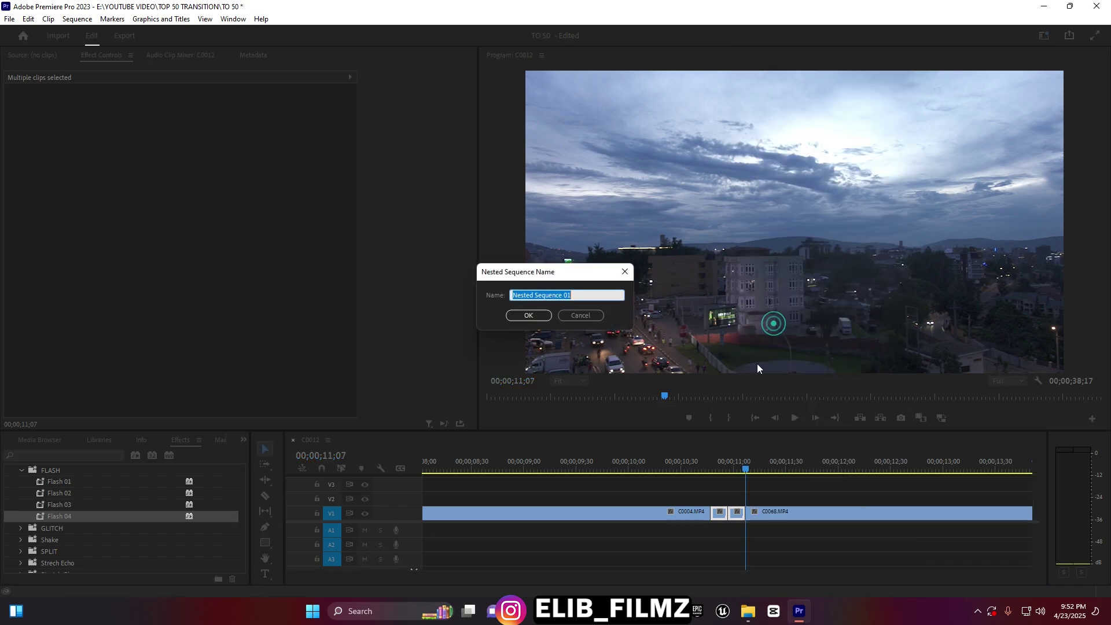
click(528, 314)
- Apply the Left Roll preset from the Distorted Roll folder to the nested clip between C0004.MP4 and C0068.MP4
click(727, 515)
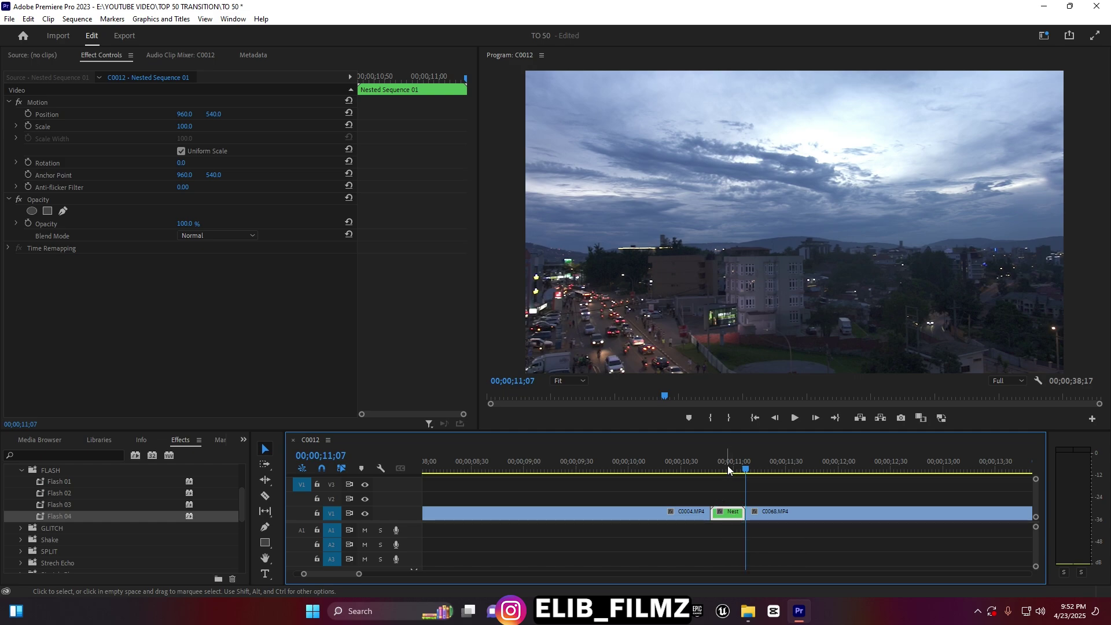
drag(58, 516, 50, 517)
scroll(51, 512, up, 2)
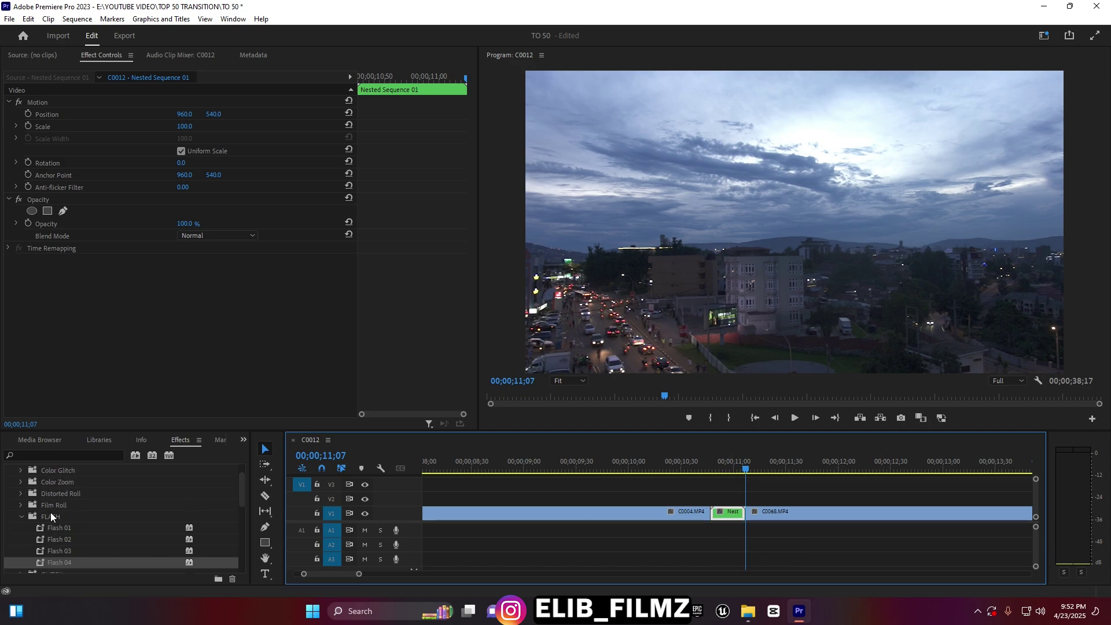
click(20, 493)
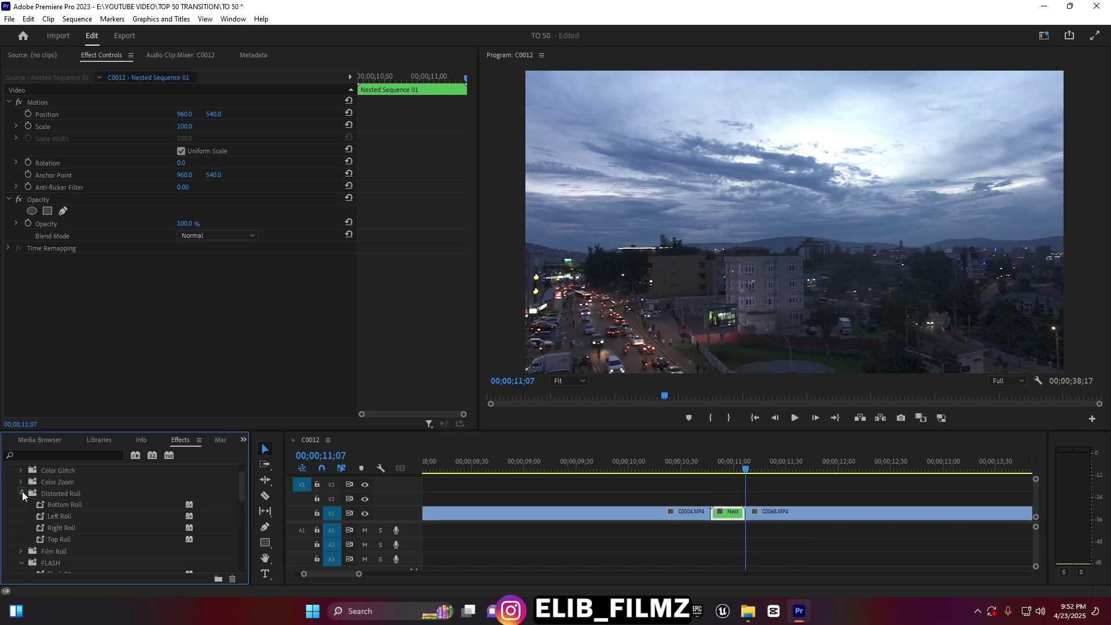
drag(54, 516, 727, 513)
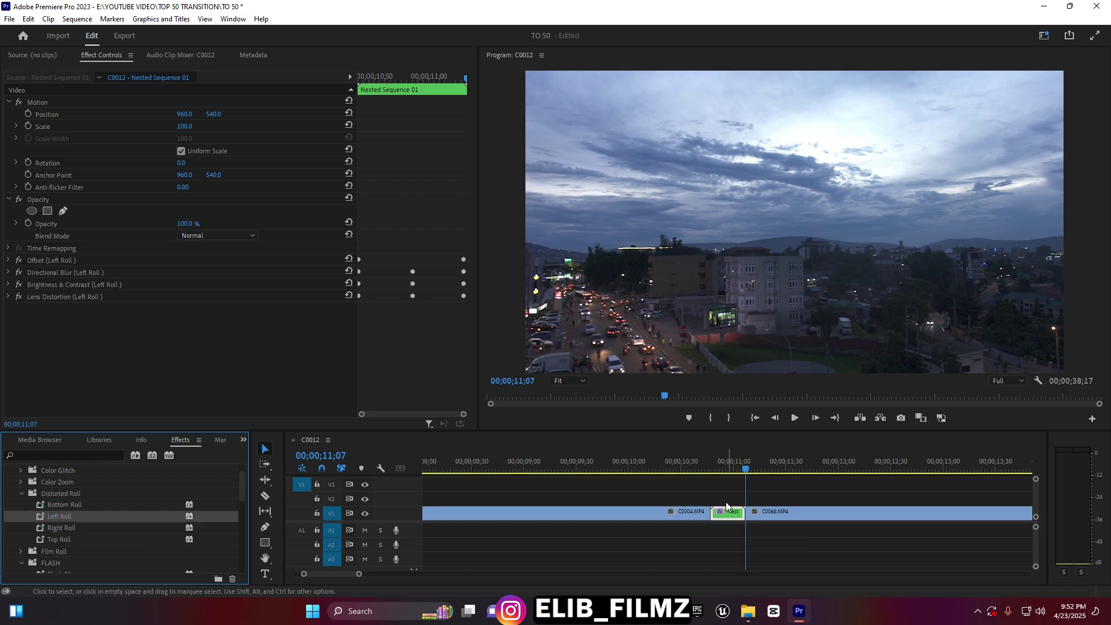
- Play the sequence from about 00;00;10;00 through the nested clip to preview the Left Roll transition
click(629, 460)
key(space)
key(space)
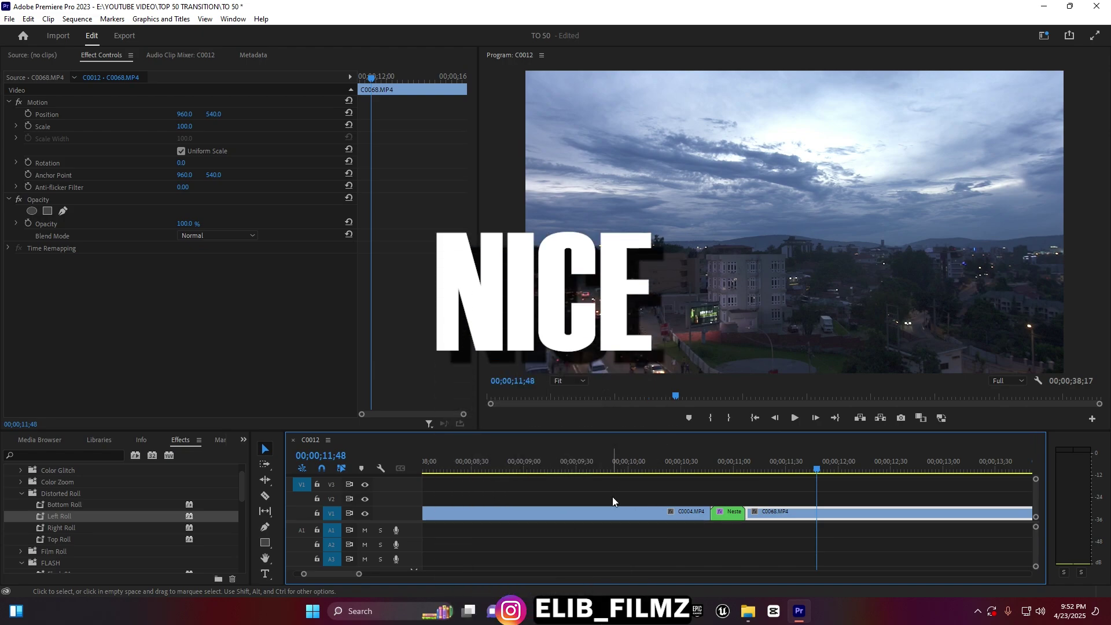
- Place the playhead exactly on the cut between C0068.MP4 and C0020.MP4, at 00;00;16;30
drag(359, 574, 383, 579)
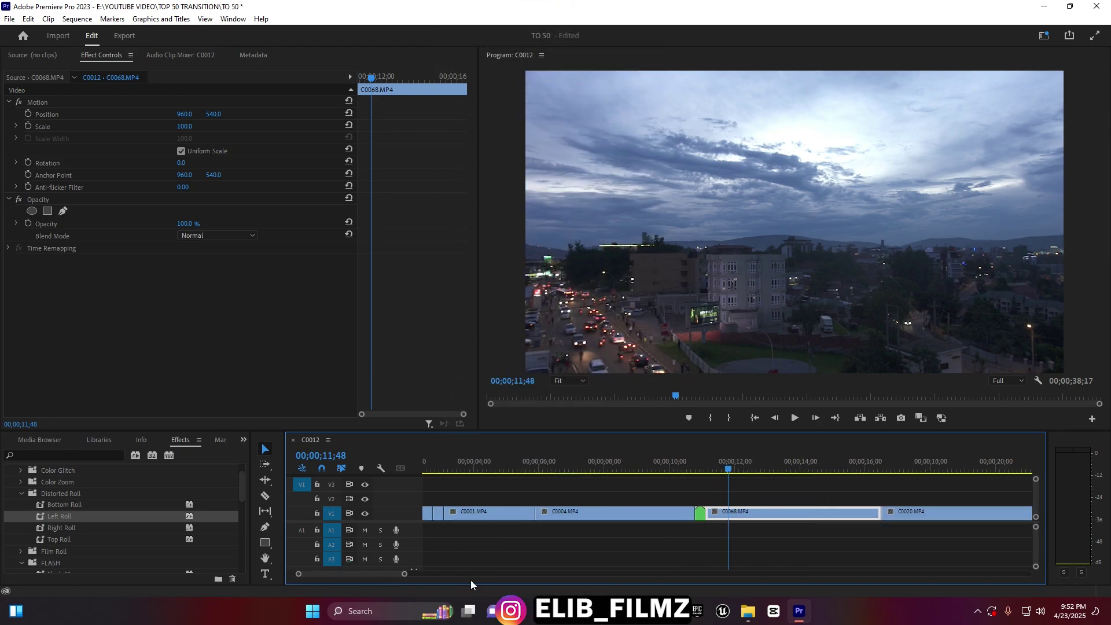
drag(383, 576, 391, 578)
mouse_move(599, 463)
mouse_down()
mouse_move(589, 461)
mouse_move(599, 462)
mouse_up()
drag(412, 574, 354, 573)
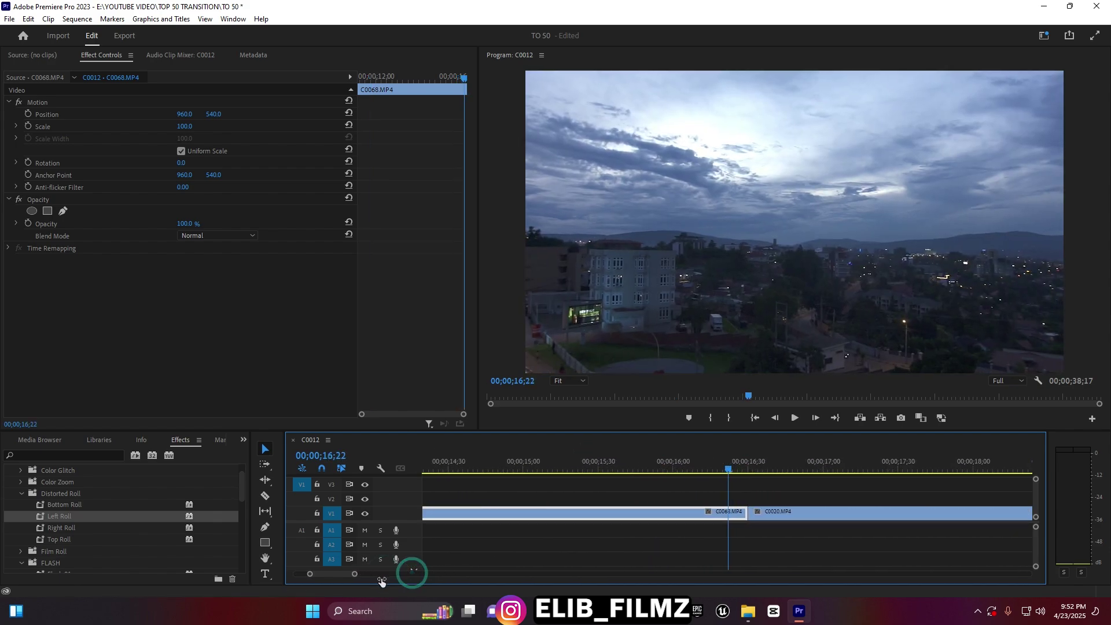
drag(734, 468, 750, 473)
key(Left)
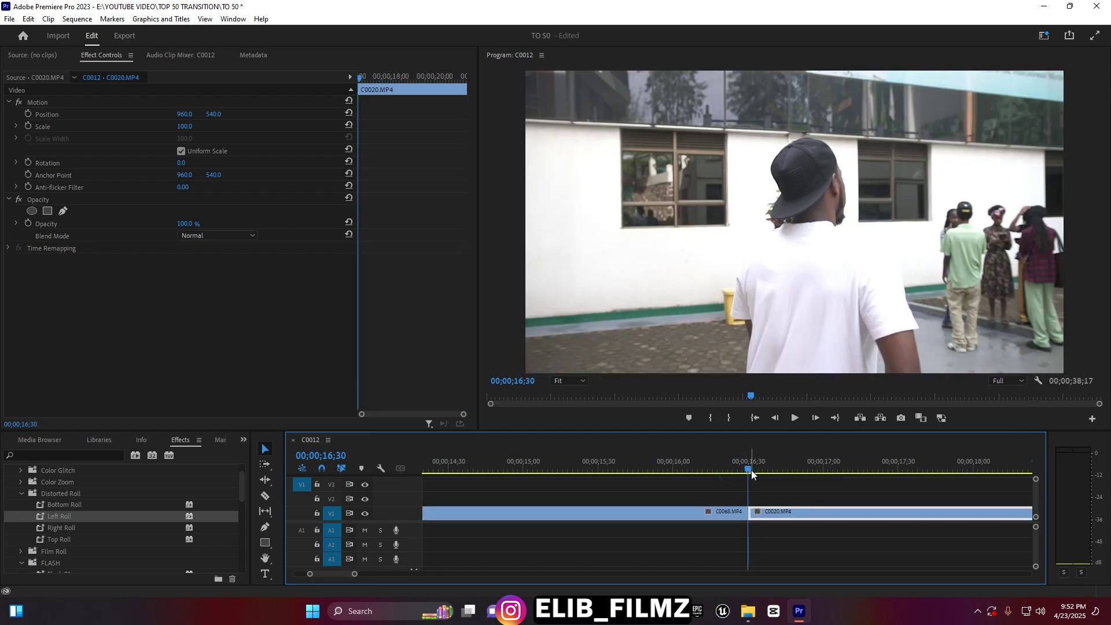
- Split C0068.MP4 at 00;00;16;15, fifteen frames before its end
click(724, 517)
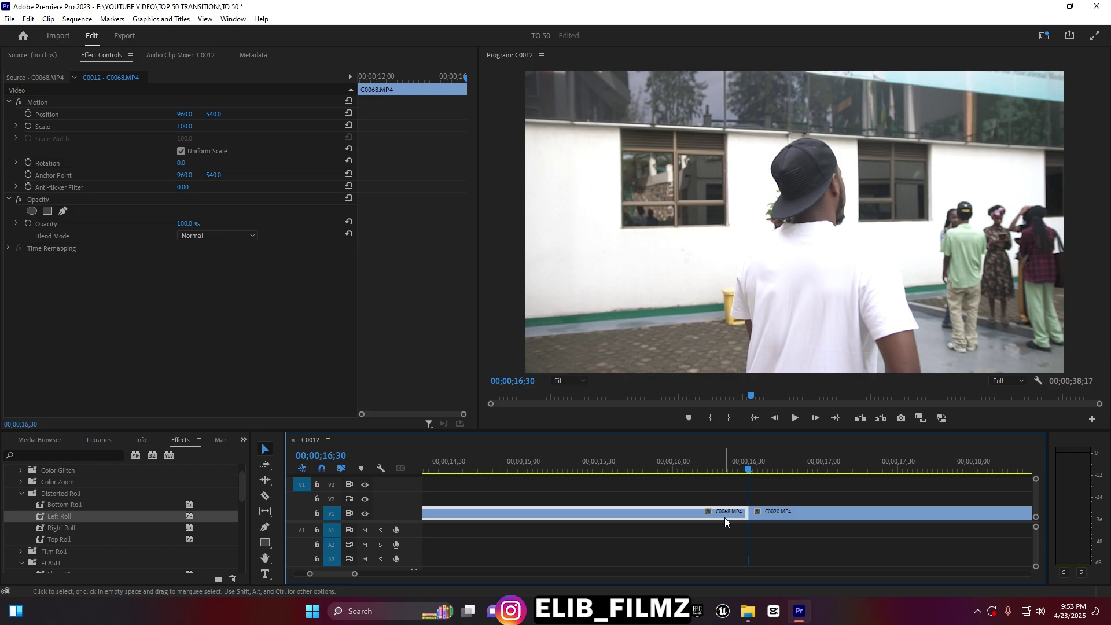
key(shift+Left)
key(shift+Left)
key(shift+Left)
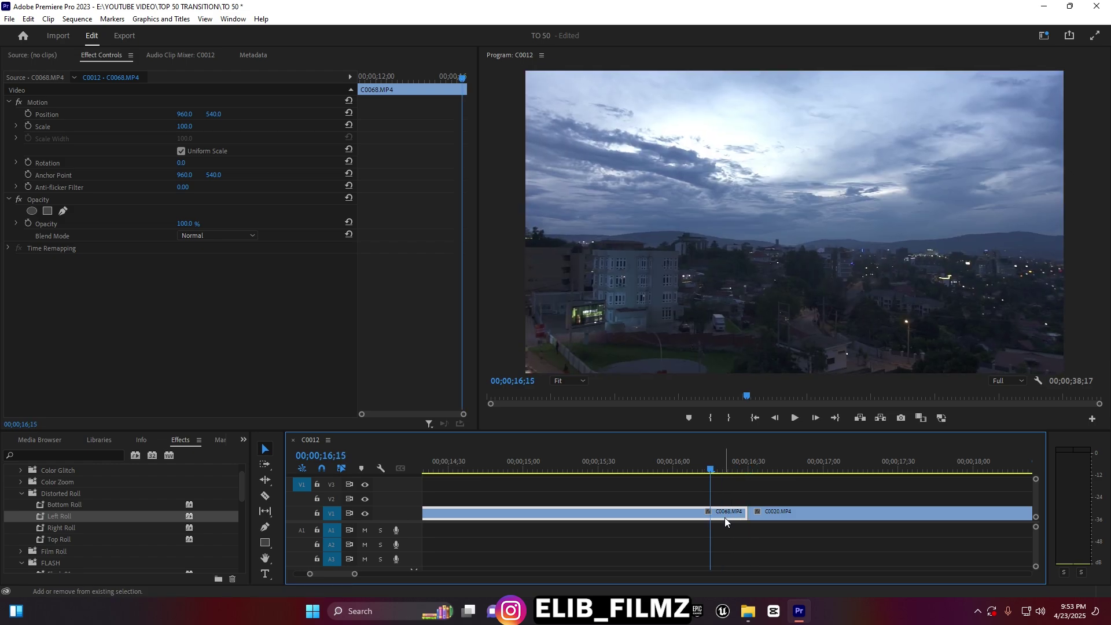
key(shift+Left)
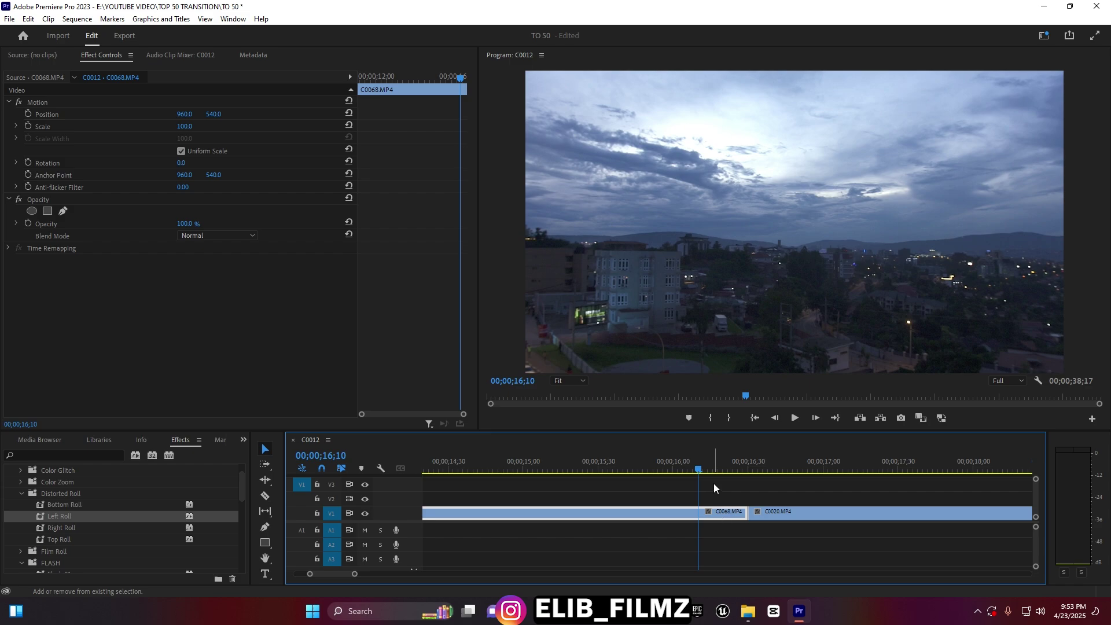
key(shift+Right)
key(c)
click(709, 514)
- Split C0020.MP4 at 00;00;16;45, fifteen frames after its start
click(752, 468)
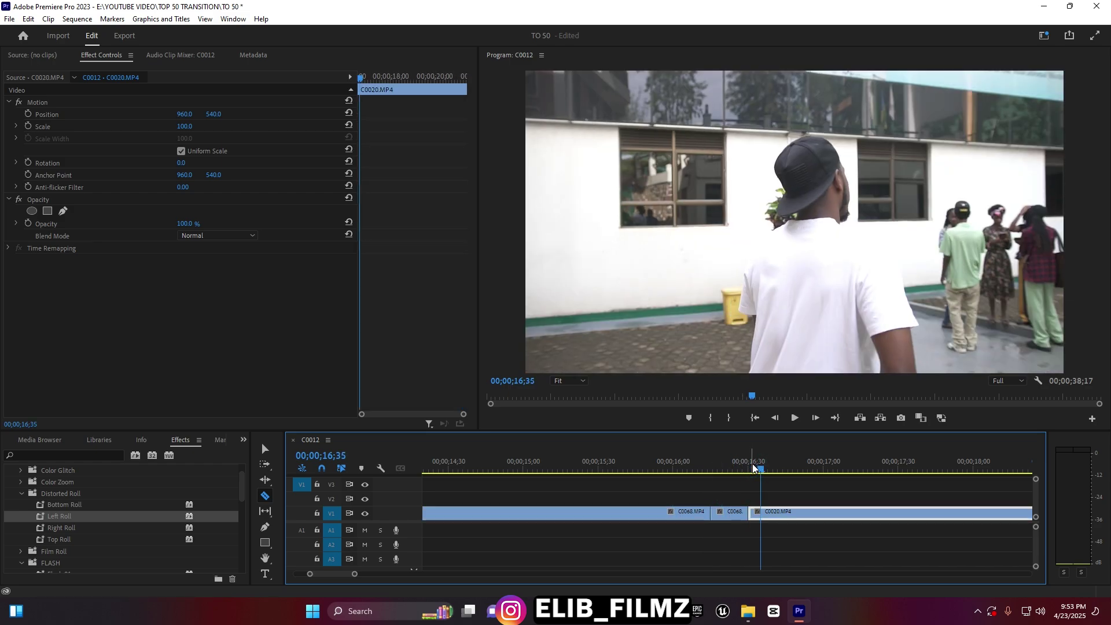
drag(752, 467, 786, 468)
click(787, 514)
- Nest the two short pieces on either side of the cut between C0068.MP4 and C0020.MP4, keeping the default name
key(v)
drag(722, 490, 766, 517)
right_click(765, 515)
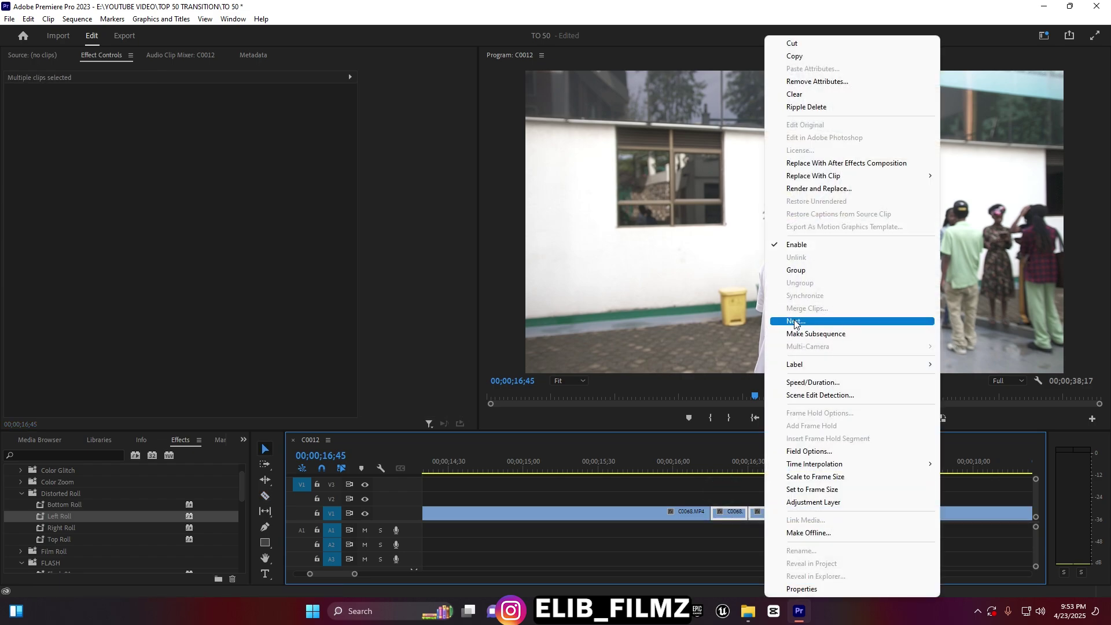
click(795, 321)
click(526, 316)
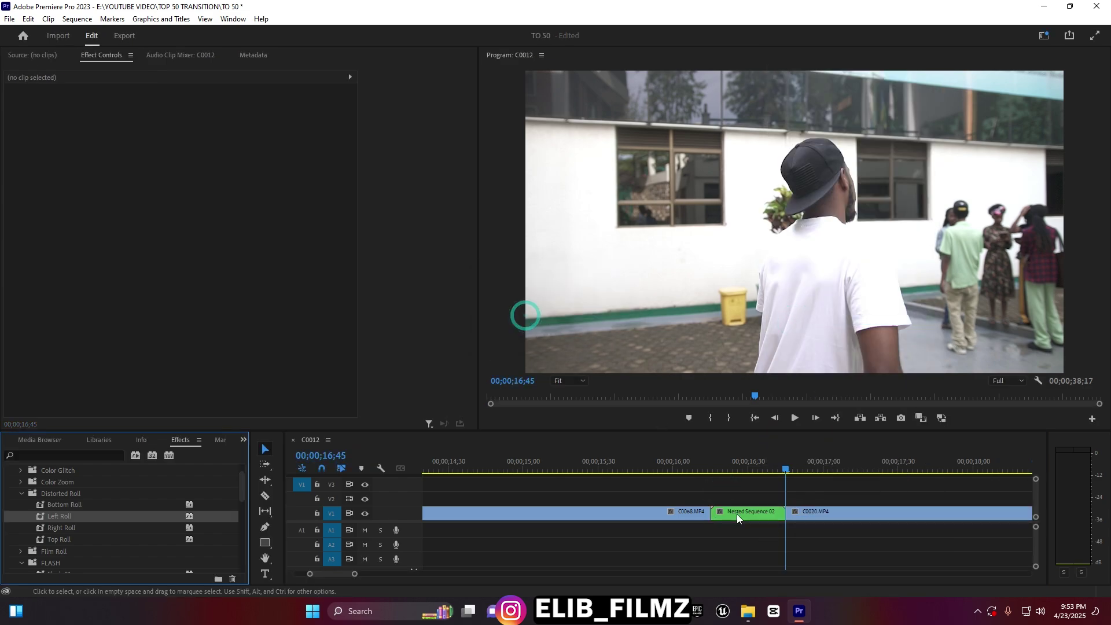
- Apply the Top Roll preset from the Distorted Roll folder to the nested clip between C0068.MP4 and C0020.MP4
click(738, 517)
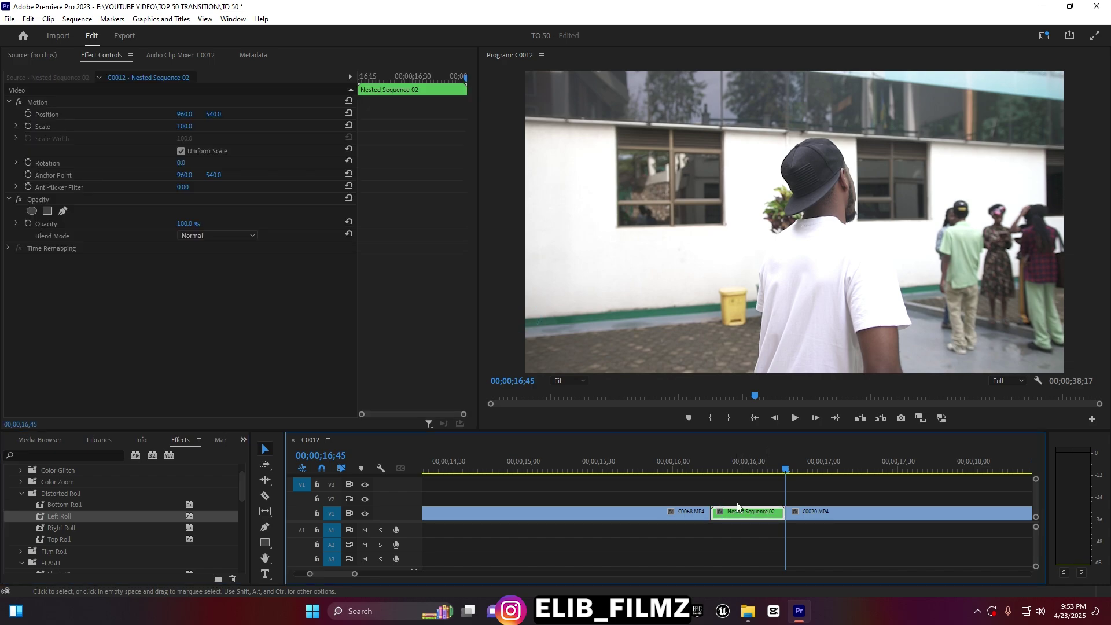
click(53, 539)
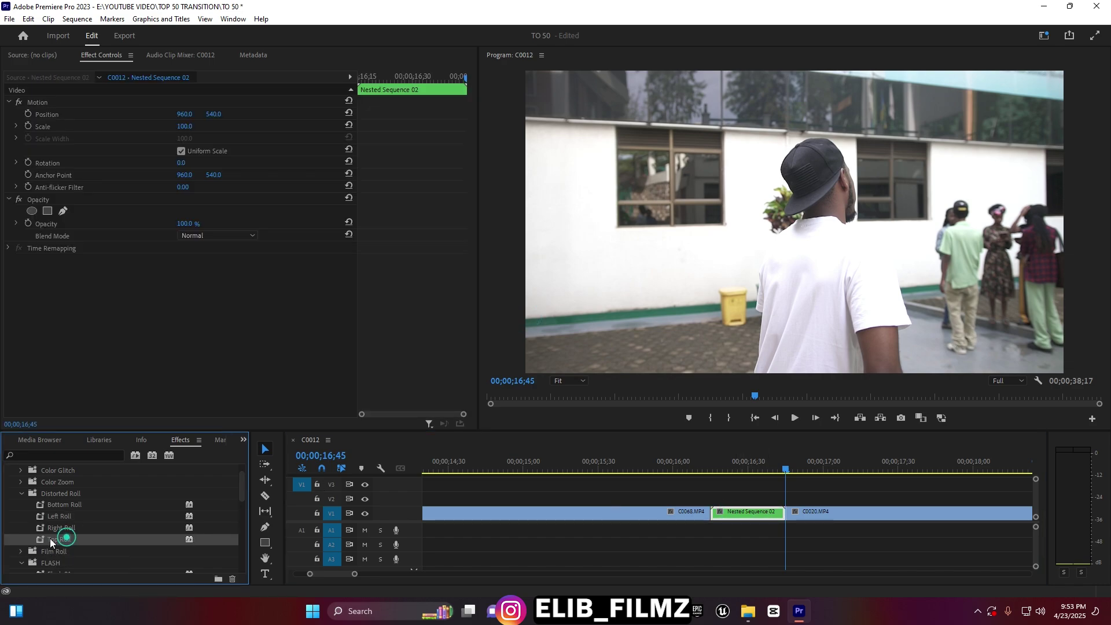
click(63, 530)
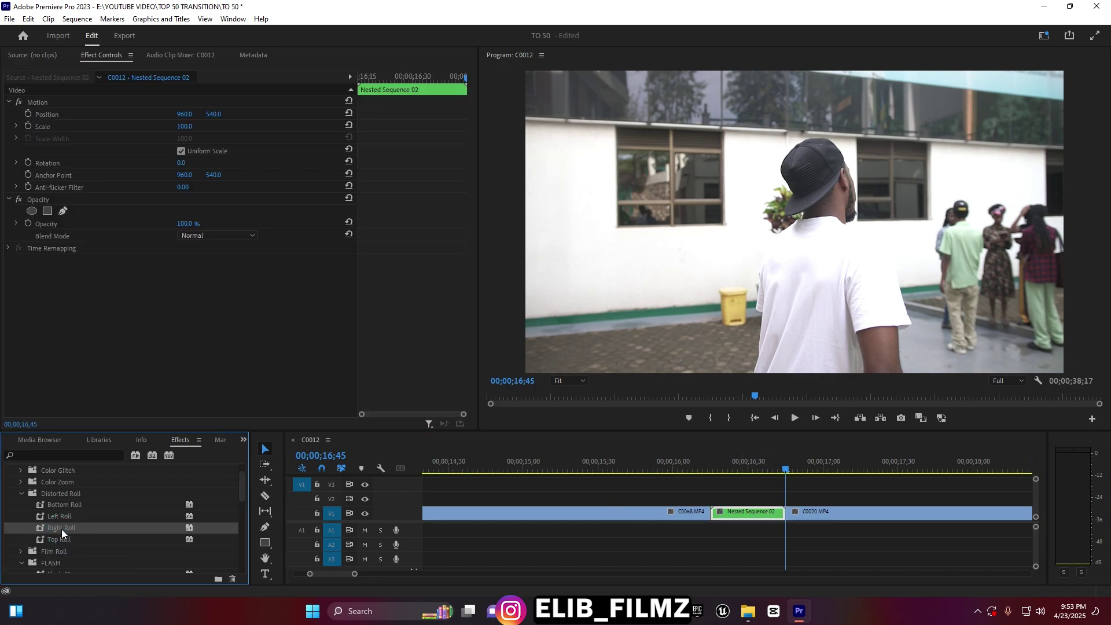
drag(55, 538, 740, 520)
- Play the sequence twice from about 00;00;15;15 through the second nested clip to preview the Top Roll transition
click(558, 462)
key(space)
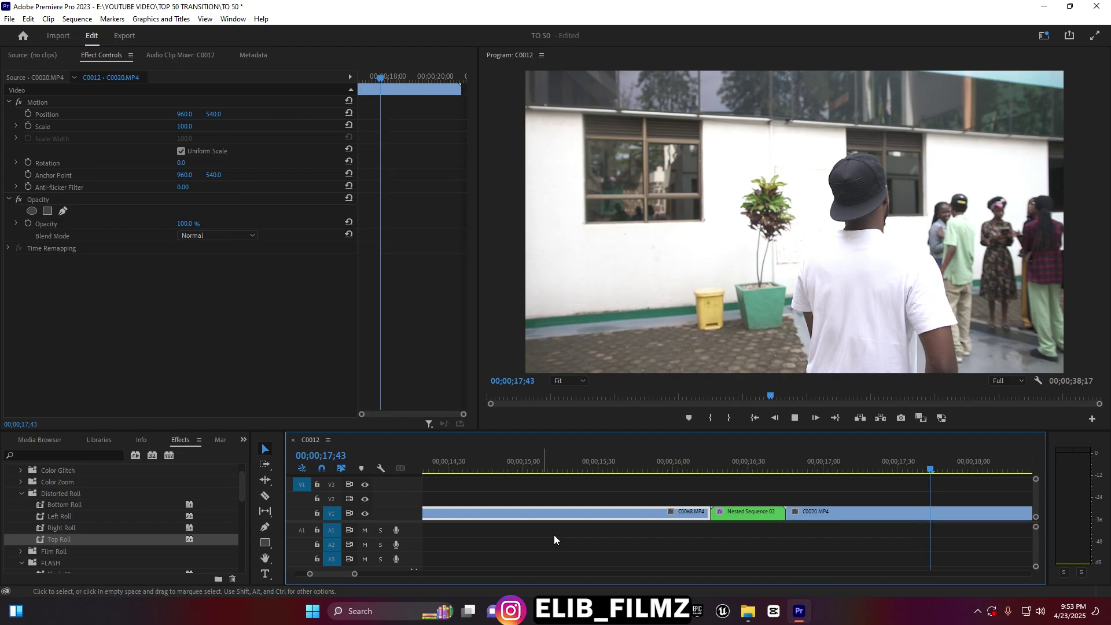
click(577, 461)
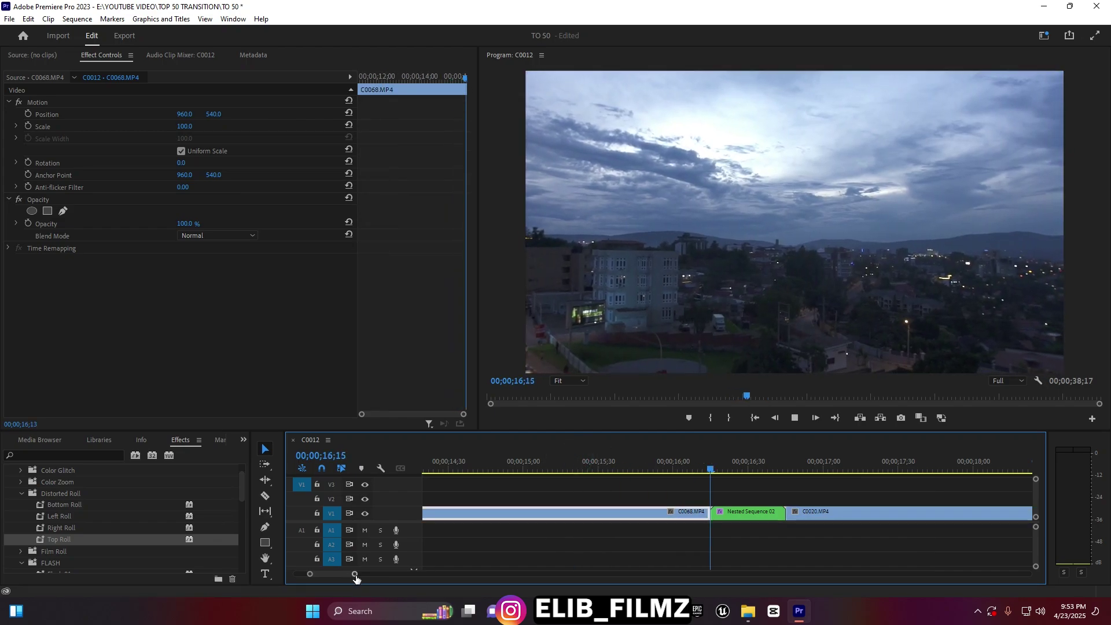
key(space)
- Place the playhead on the cut between C0020.MP4 and C0011.MP4, at 00;00;21;29
drag(359, 575, 392, 588)
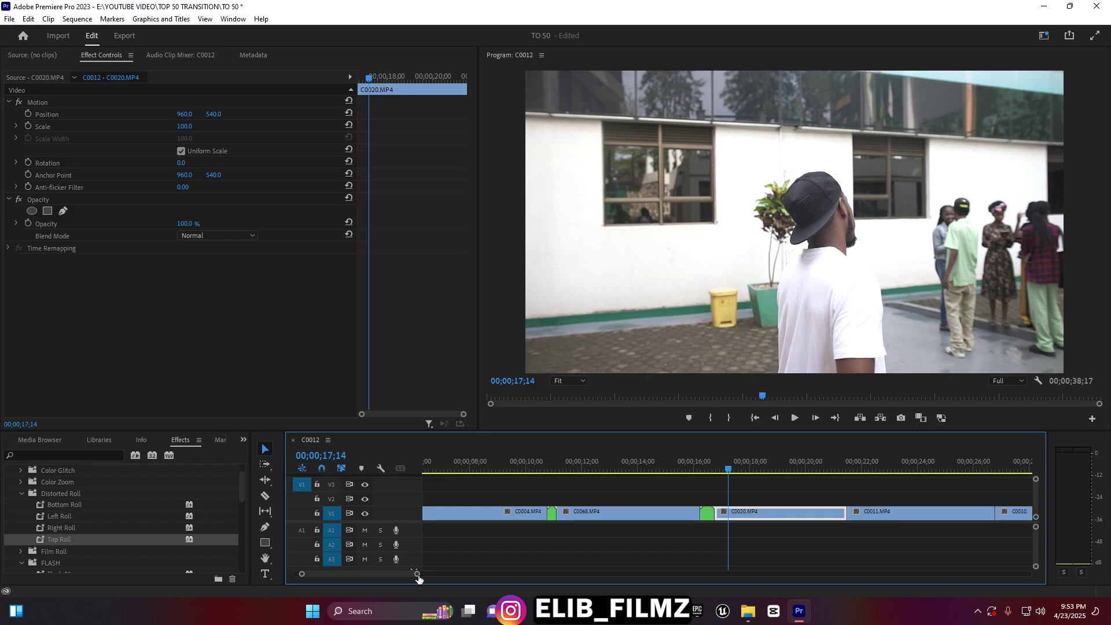
drag(418, 576, 452, 576)
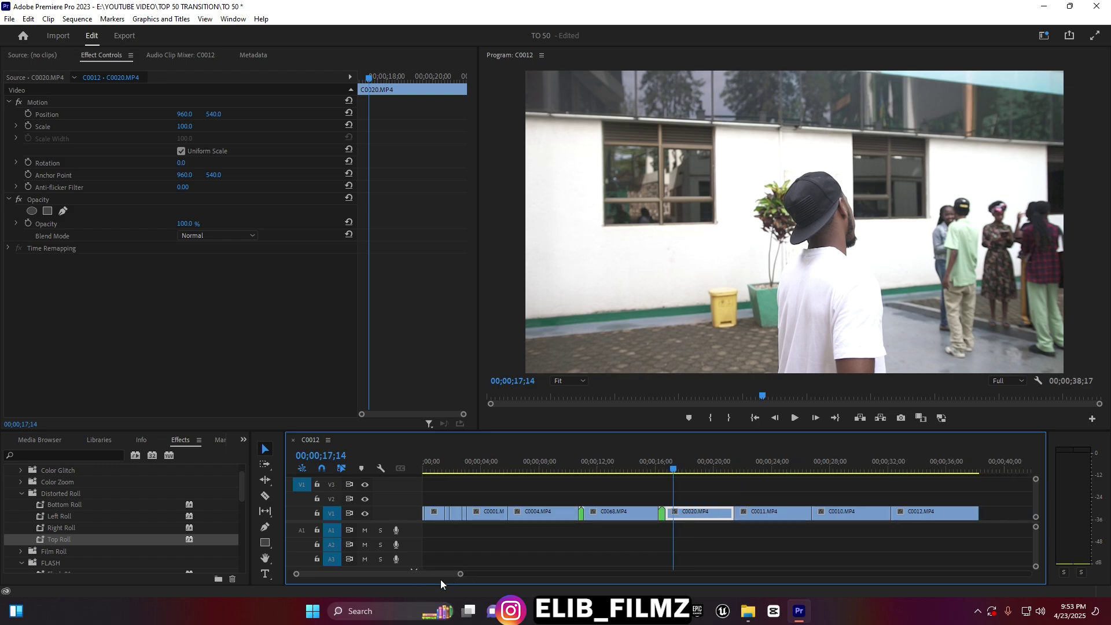
drag(440, 574, 447, 574)
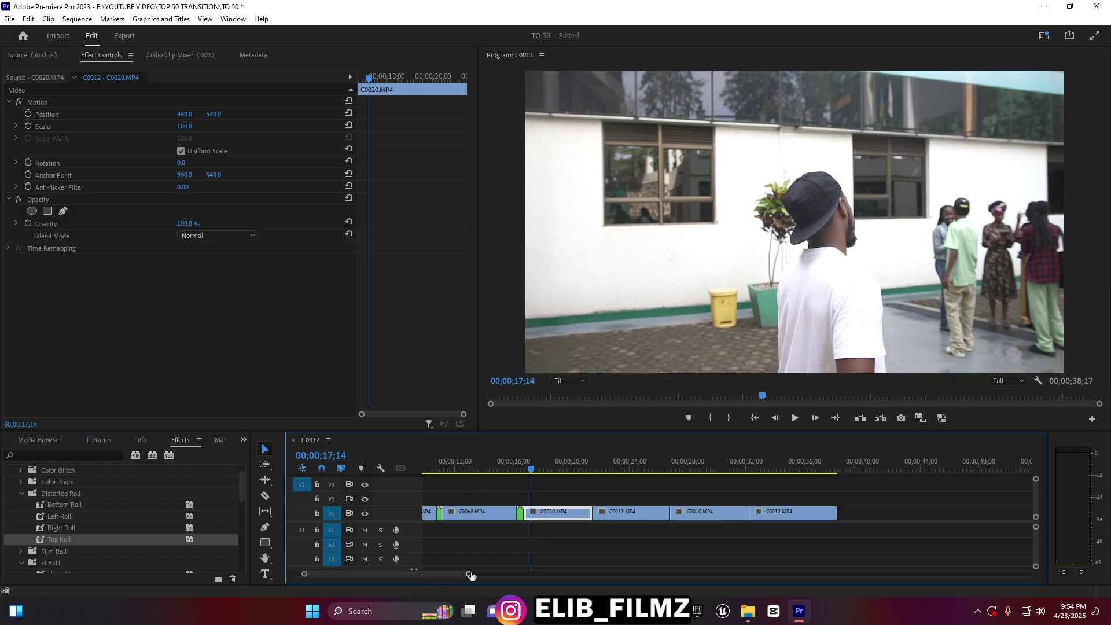
drag(471, 576, 359, 574)
click(786, 460)
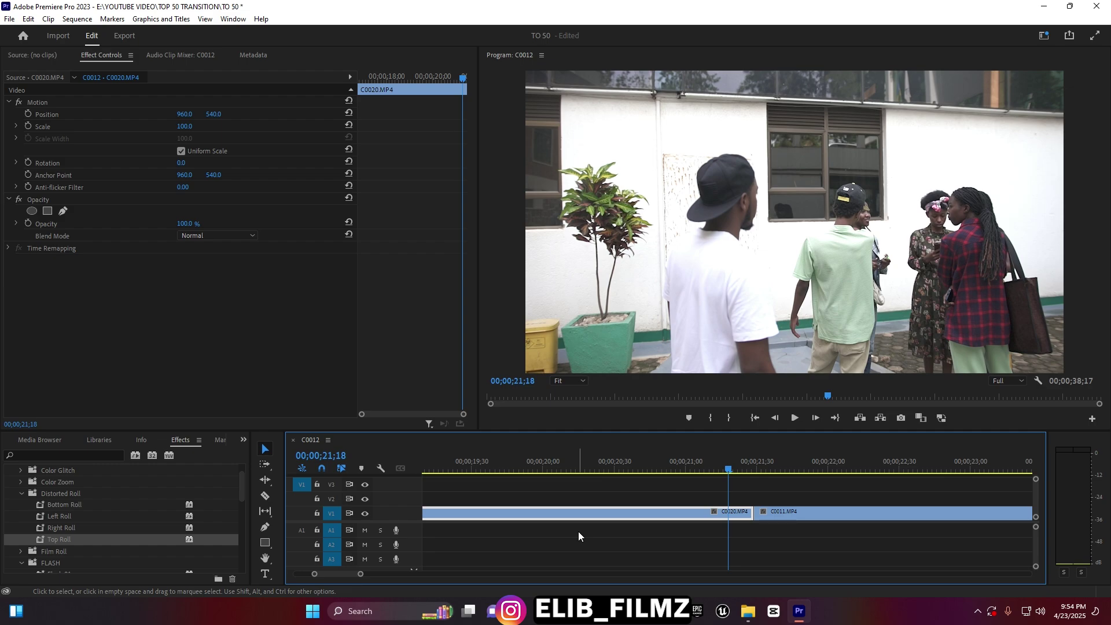
click(754, 469)
click(759, 467)
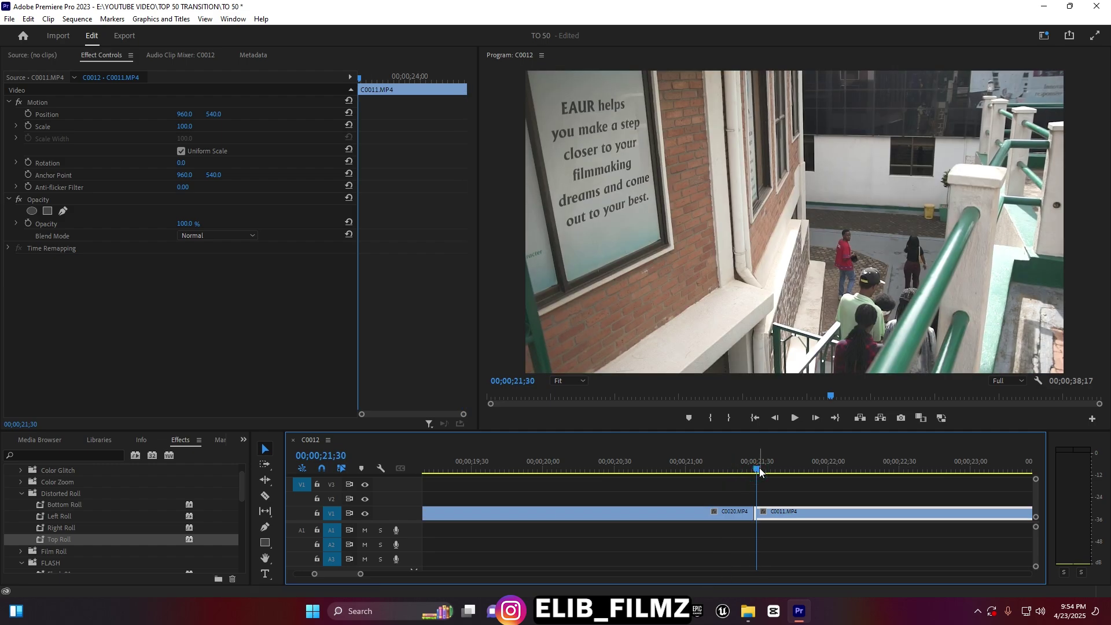
click(758, 468)
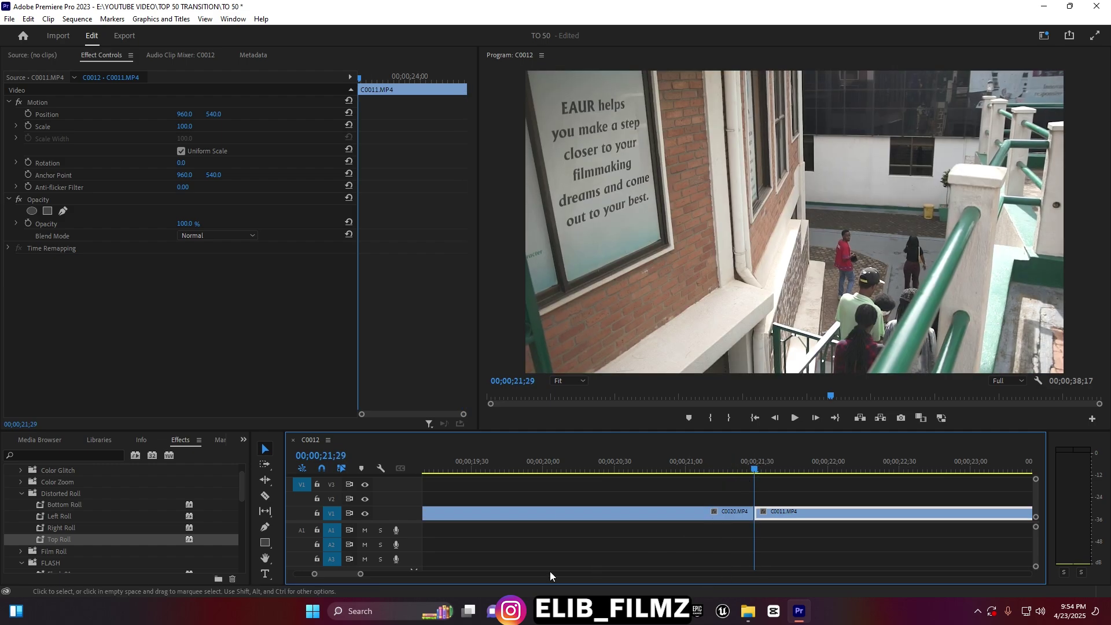
- Split C0020.MP4 at 00;00;21;14, fifteen frames before its end
drag(361, 575, 369, 578)
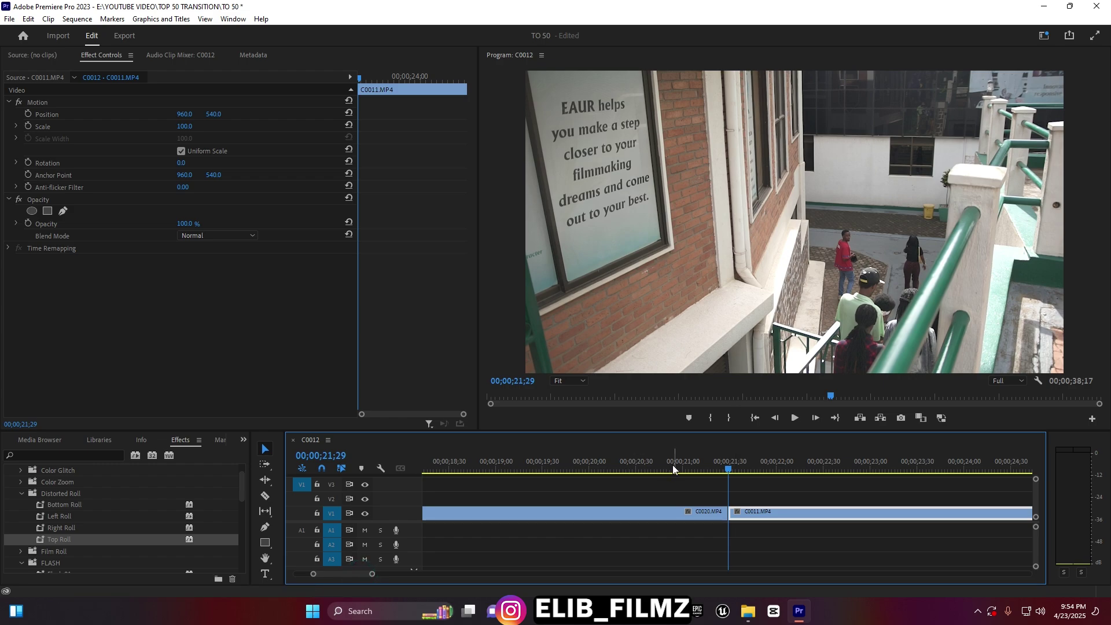
click(723, 468)
key(shift+Left)
key(shift+Left)
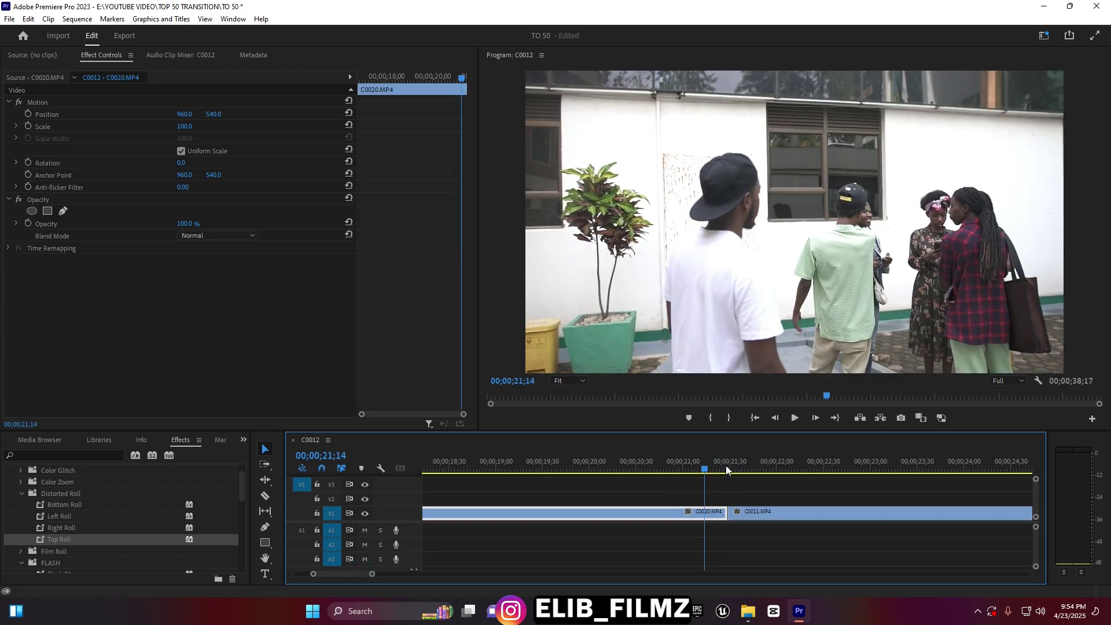
key(c)
click(706, 513)
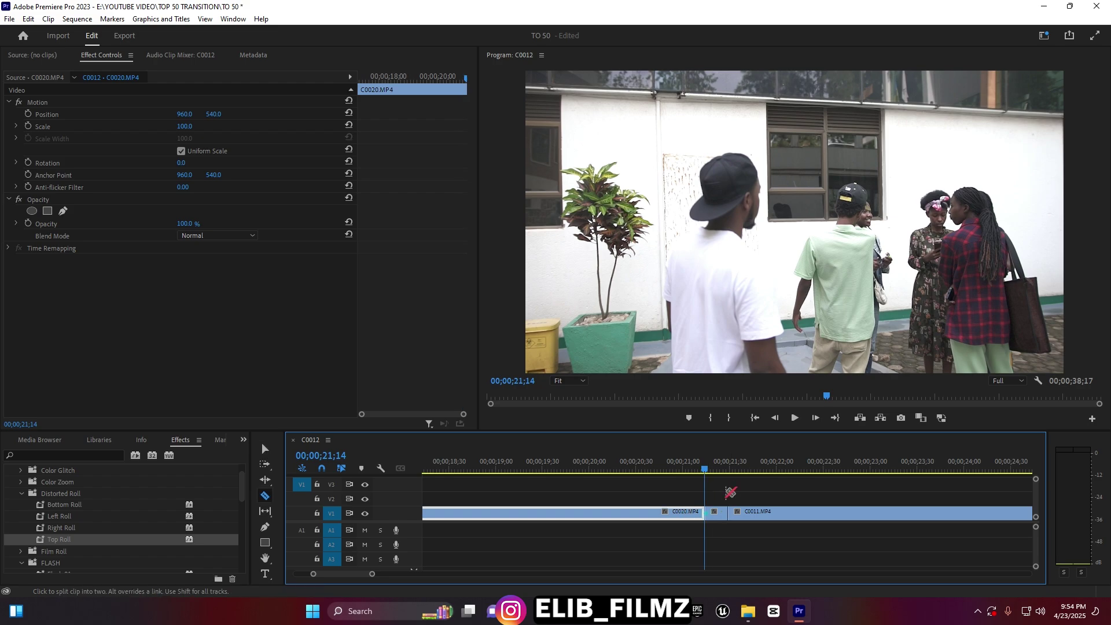
- Split C0011.MP4 at 00;00;21;44, fifteen frames after its start
click(730, 465)
key(shift+Right)
key(shift+Right)
key(shift+Right)
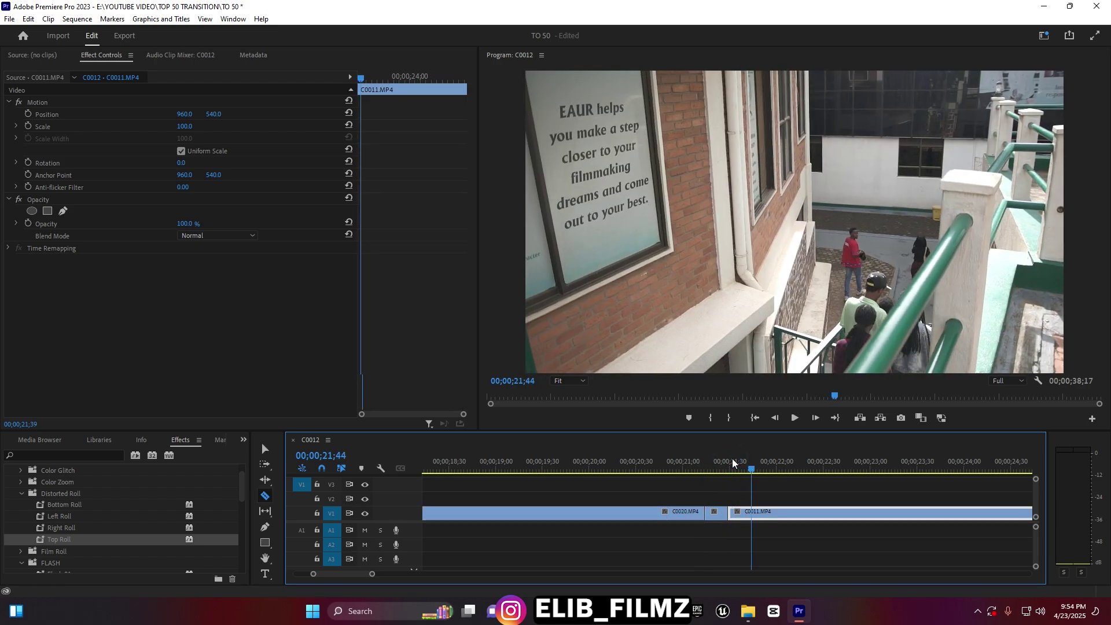
click(751, 512)
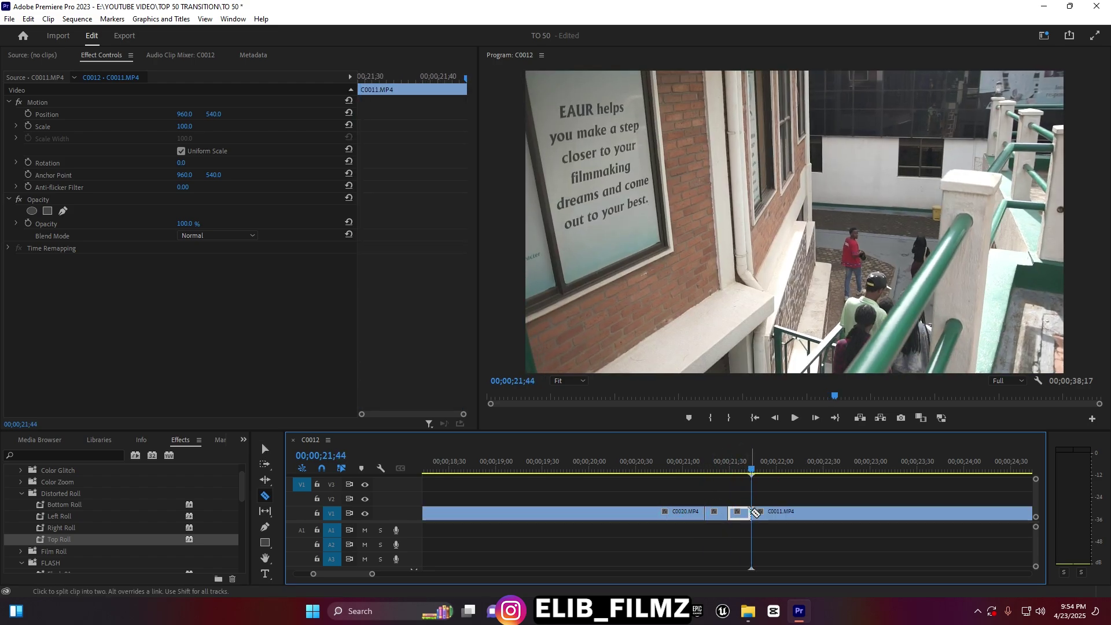
- Nest the two short pieces around the C0020.MP4 and C0011.MP4 cut, keeping the name Nested Sequence 03
key(v)
drag(707, 504, 747, 518)
right_click(735, 513)
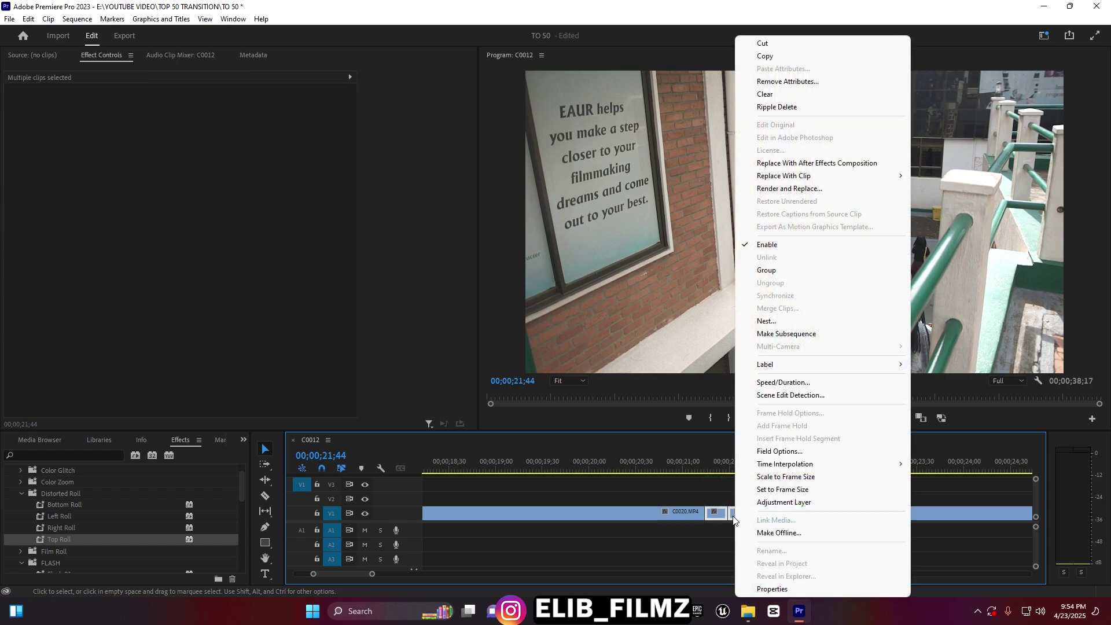
click(766, 321)
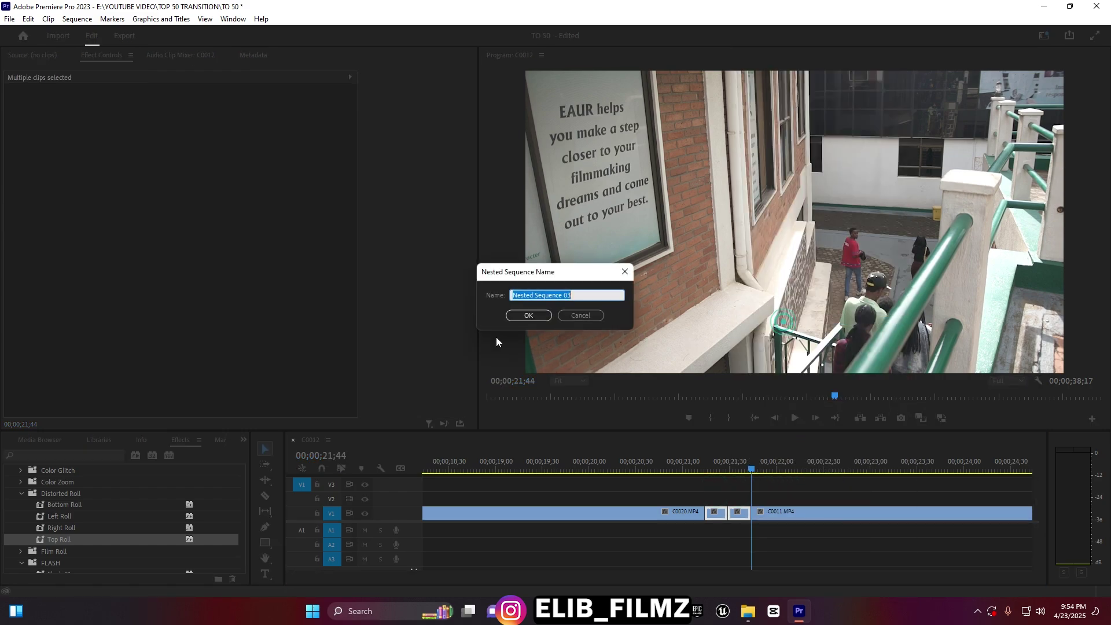
click(525, 316)
- Apply the Color Glitch 02 preset from the Color Glitch folder to the nested clip between C0020.MP4 and C0011.MP4
click(737, 460)
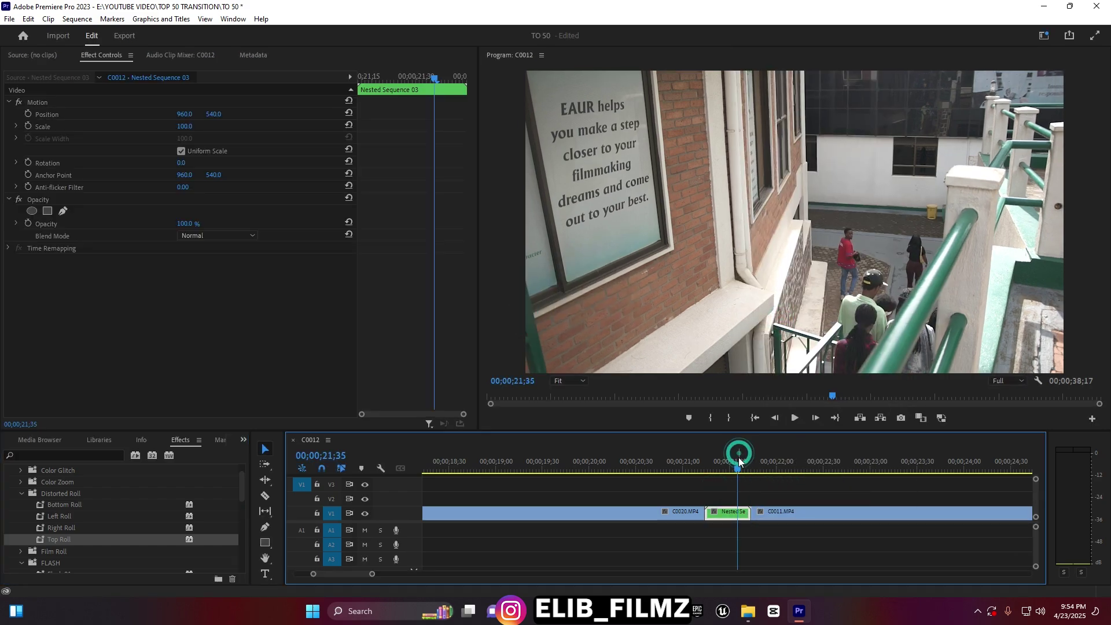
click(23, 490)
click(22, 505)
scroll(90, 522, down, 3)
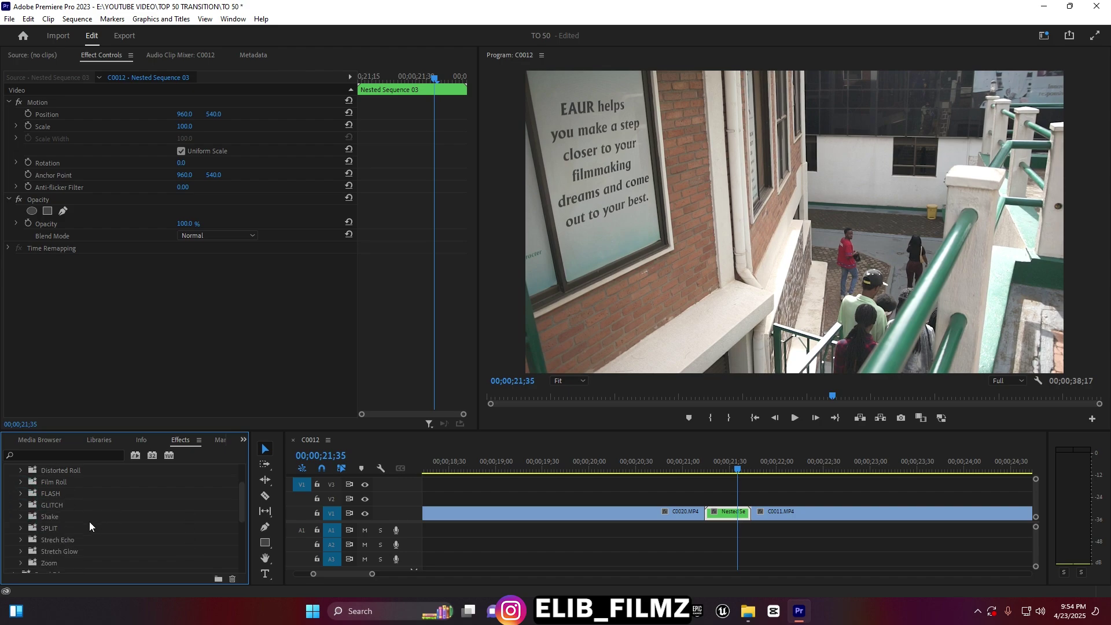
scroll(88, 519, up, 6)
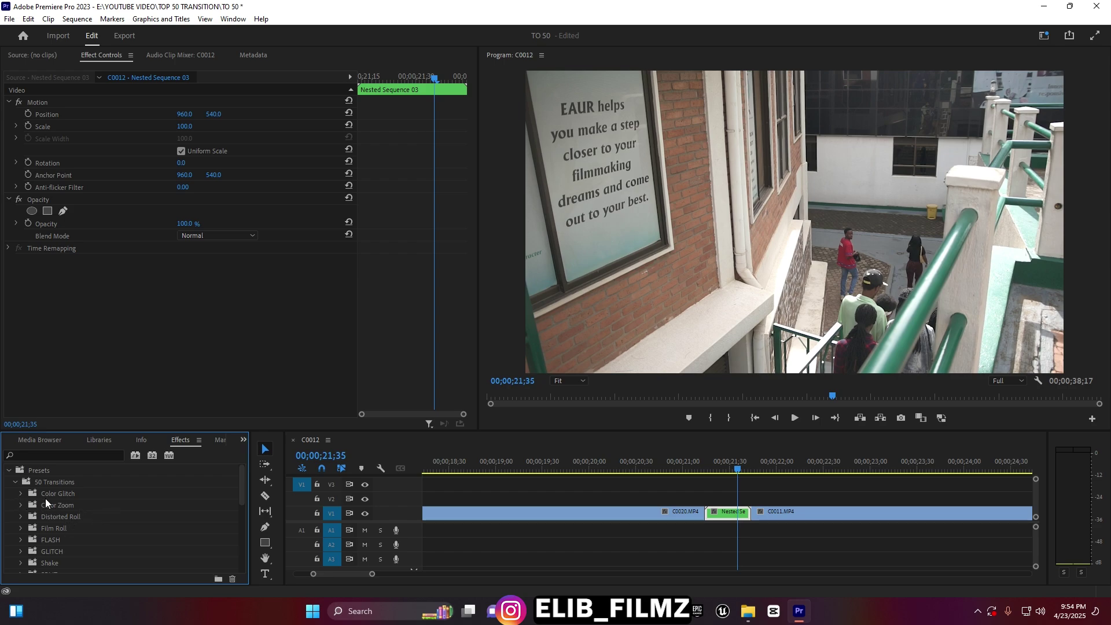
click(20, 494)
drag(68, 516, 728, 514)
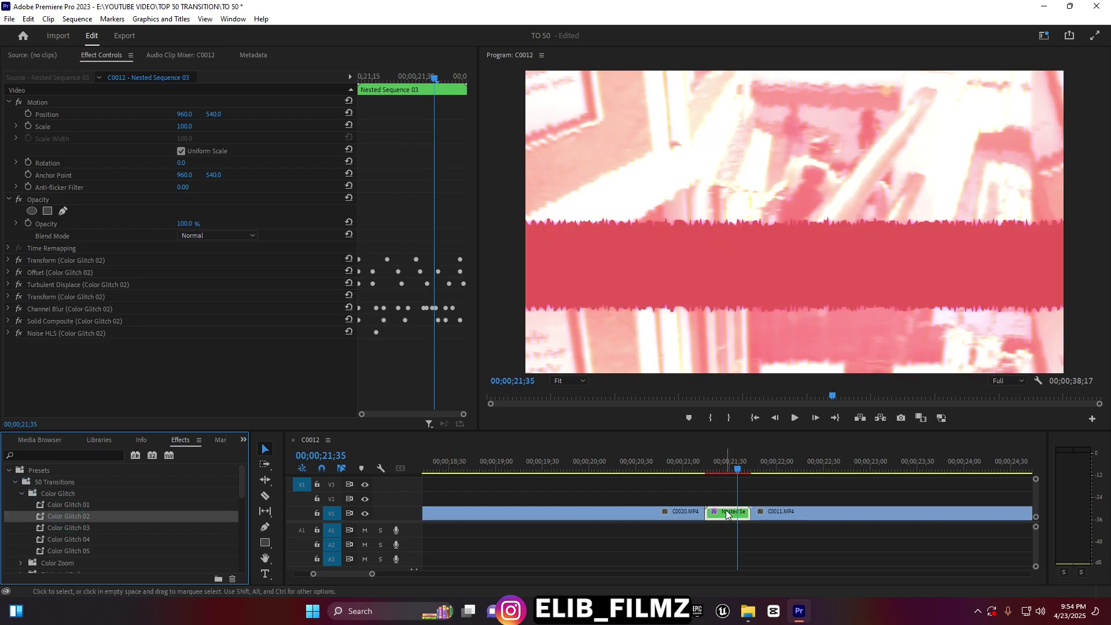
- Play the sequence from about 00;00;21;08 to preview the Color Glitch 02 transition
click(695, 462)
key(space)
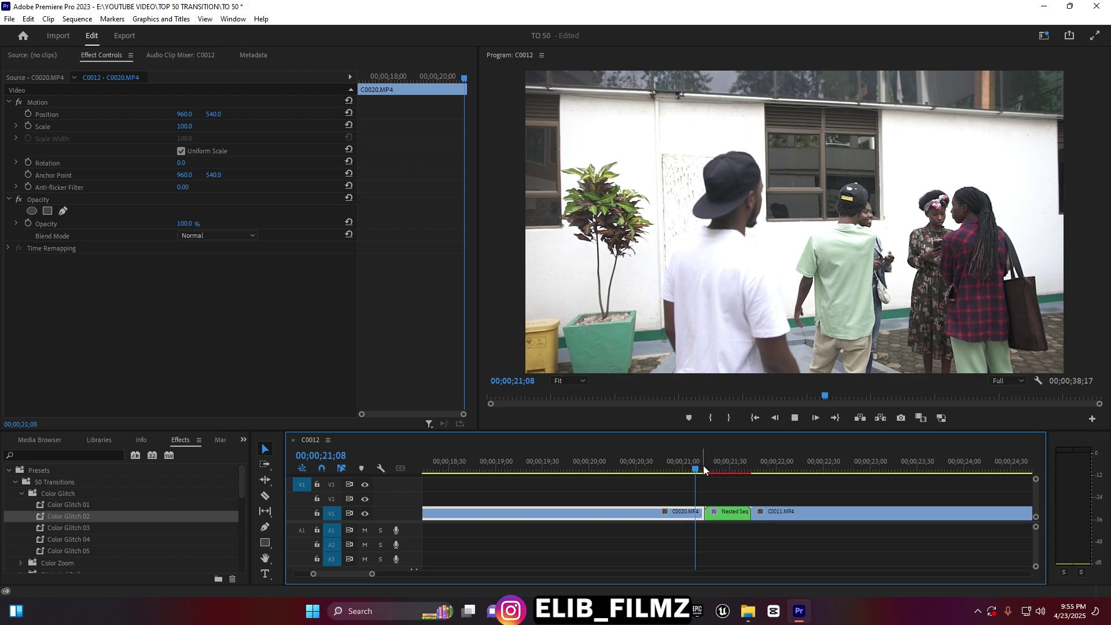
key(space)
click(667, 468)
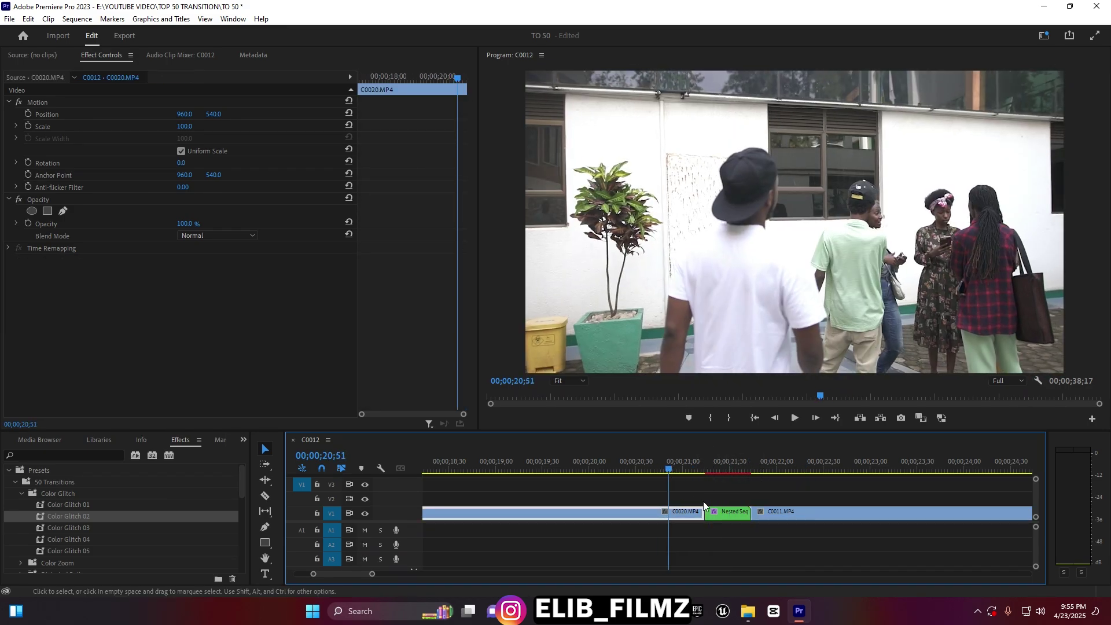
click(689, 465)
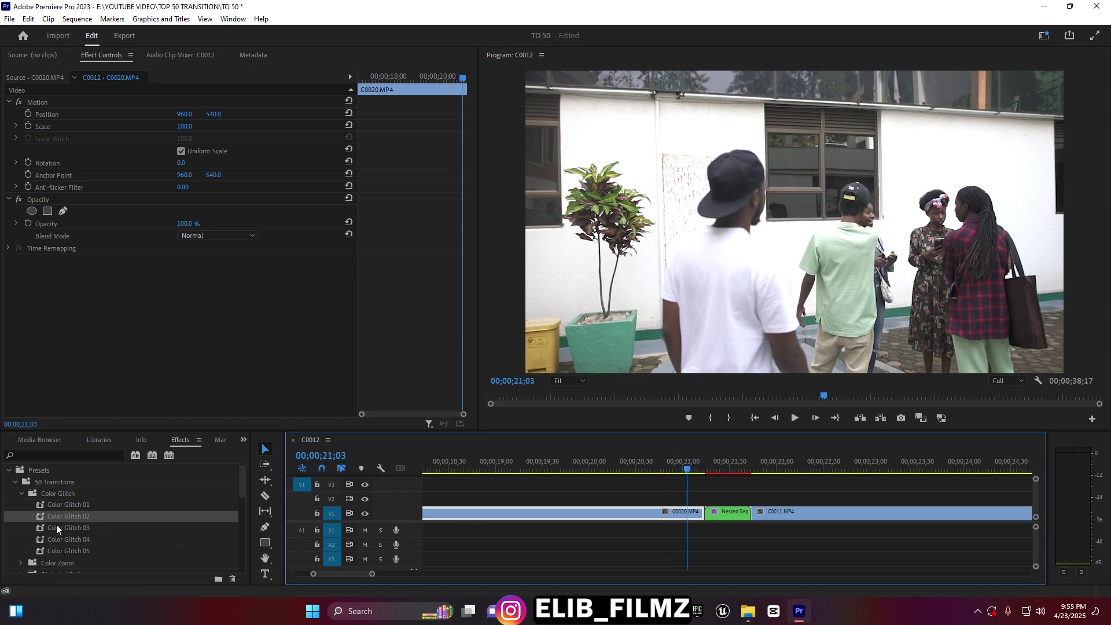
- Render the range from 00;00;21;09 to 00;00;21;50 around the Color Glitch nested clip, and clear the In and Out points
click(697, 464)
click(710, 418)
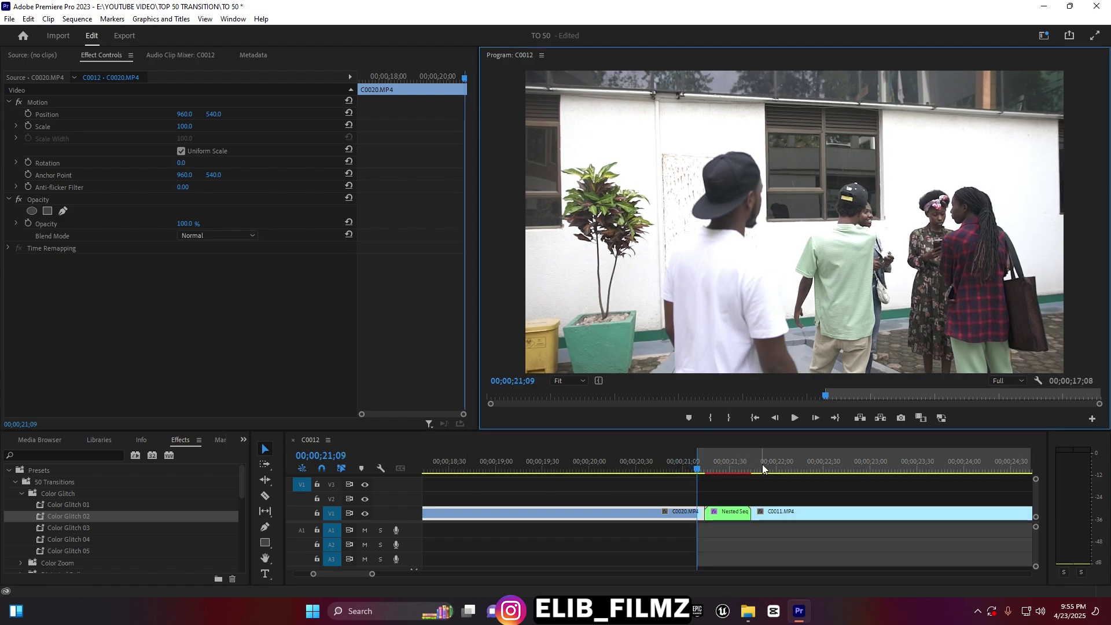
click(762, 464)
click(729, 417)
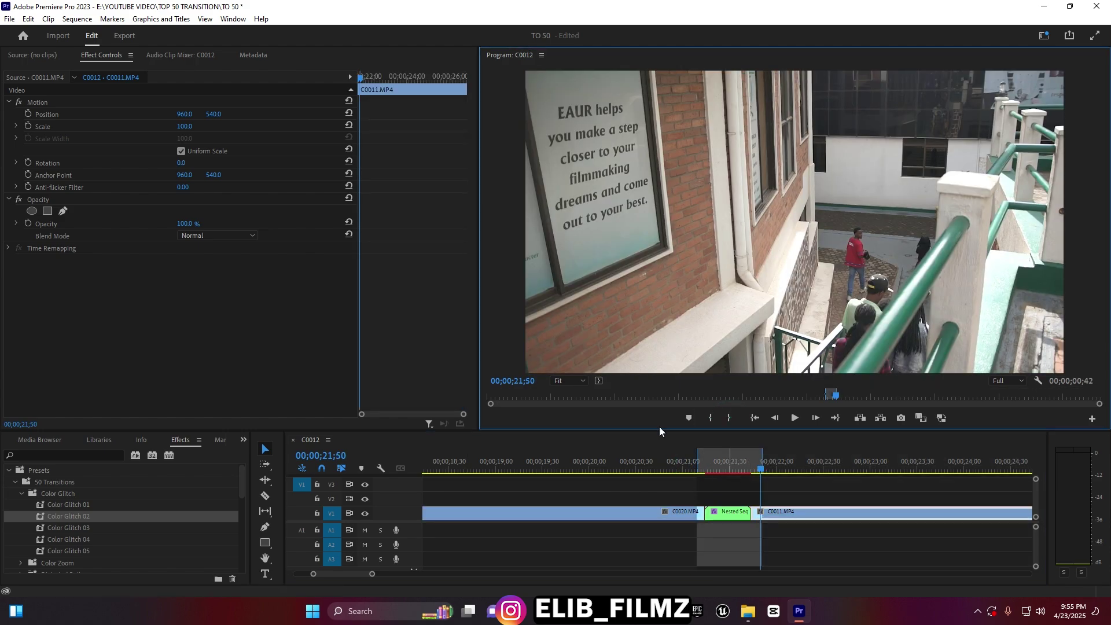
key(Return)
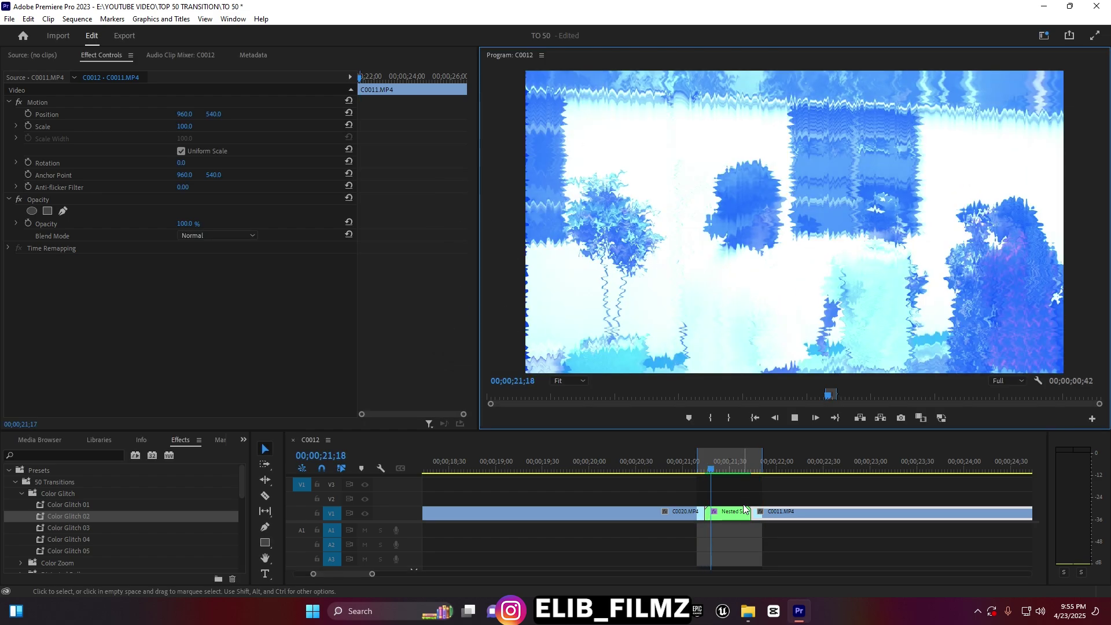
right_click(730, 465)
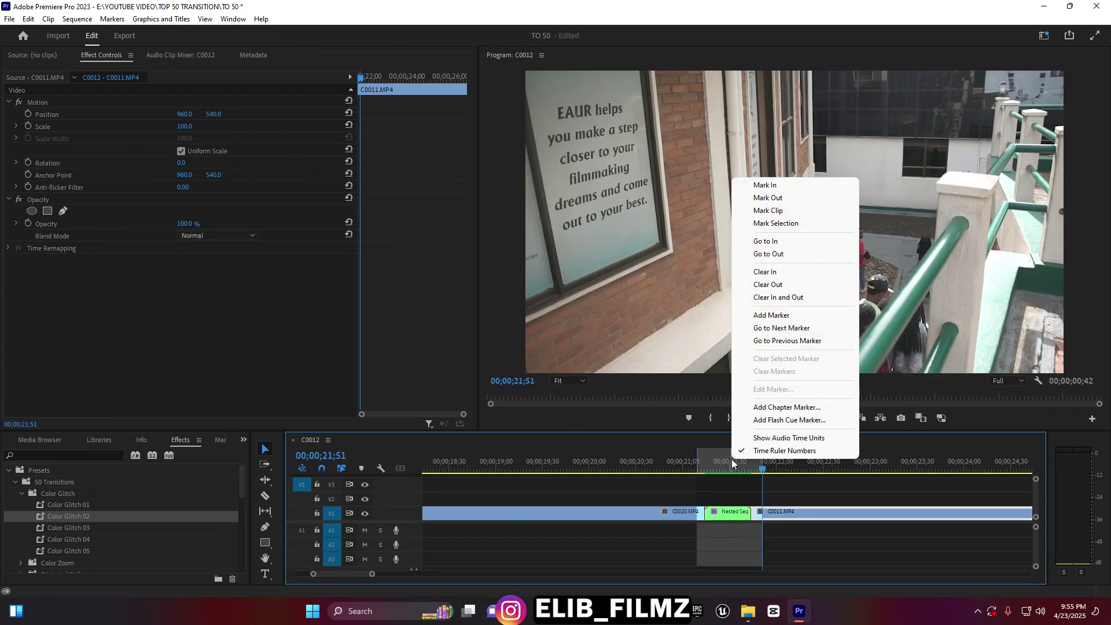
click(786, 299)
- Play the rendered Color Glitch 02 transition twice, starting within the last seconds of C0020.MP4
click(666, 457)
key(space)
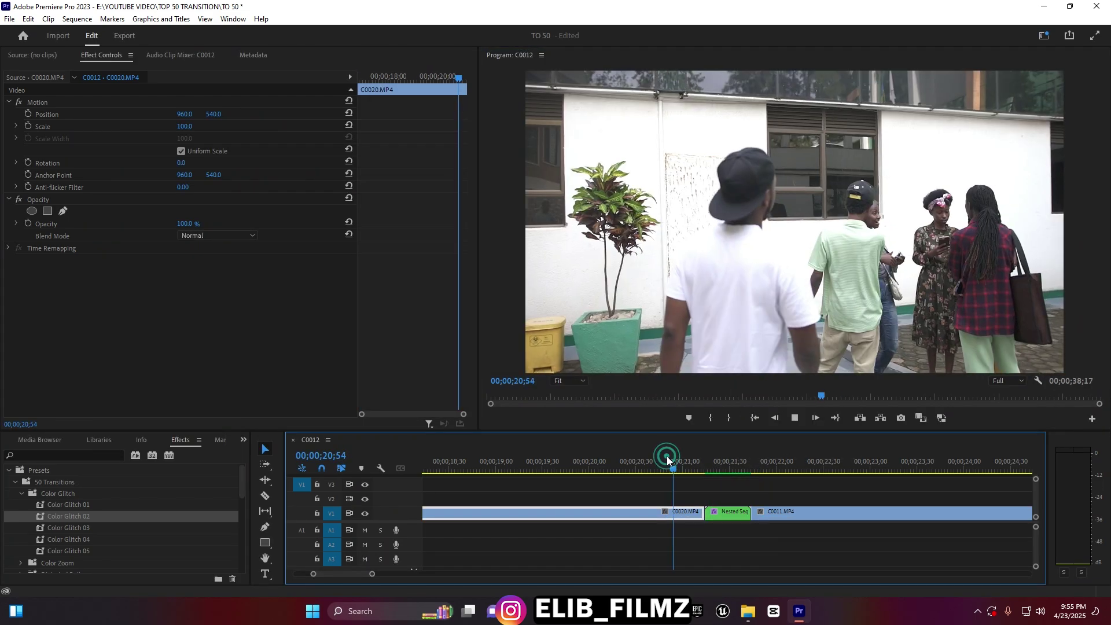
key(space)
click(643, 460)
key(space)
key(space)
- Expand the Zoom folder and its Zoom 02 subfolder among the 50 Transitions presets
drag(372, 575, 487, 575)
scroll(169, 532, down, 2)
scroll(169, 532, down, 2)
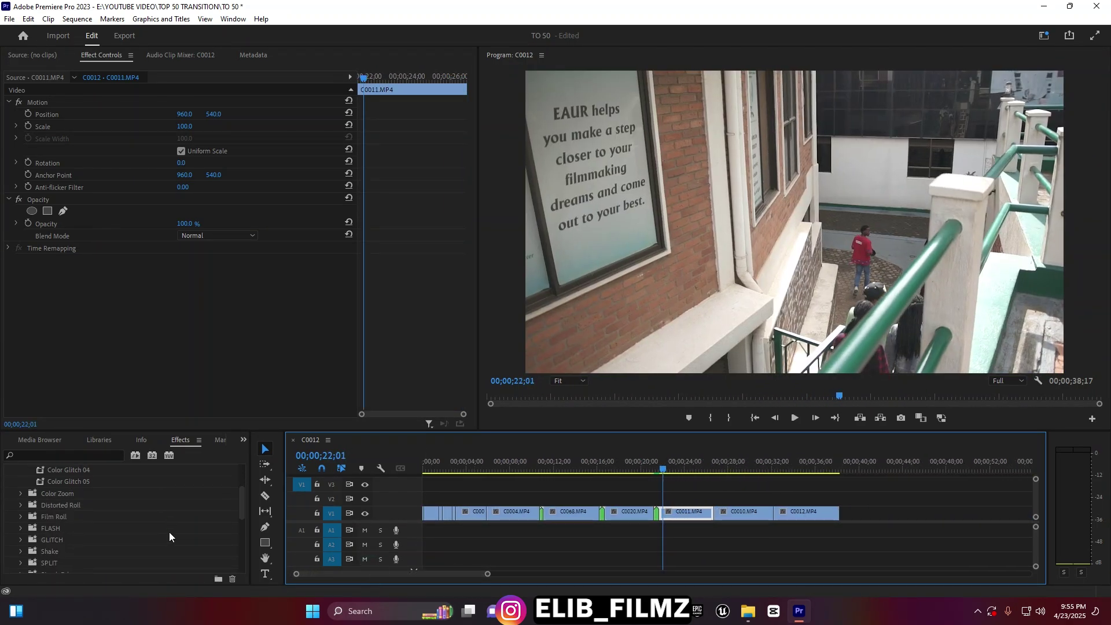
scroll(78, 536, down, 2)
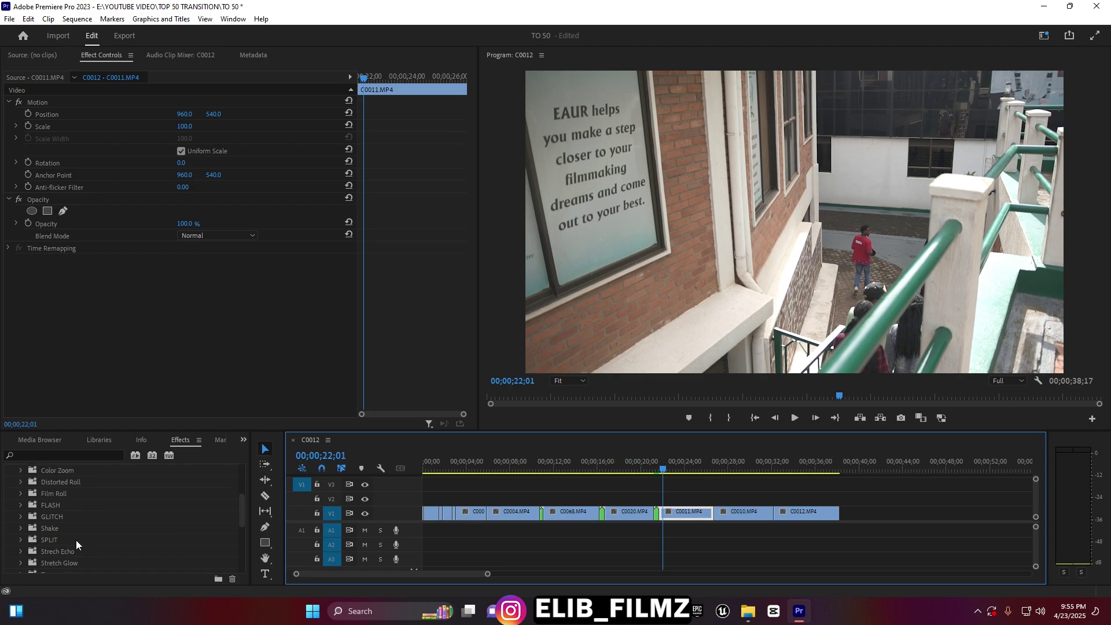
scroll(76, 544, down, 2)
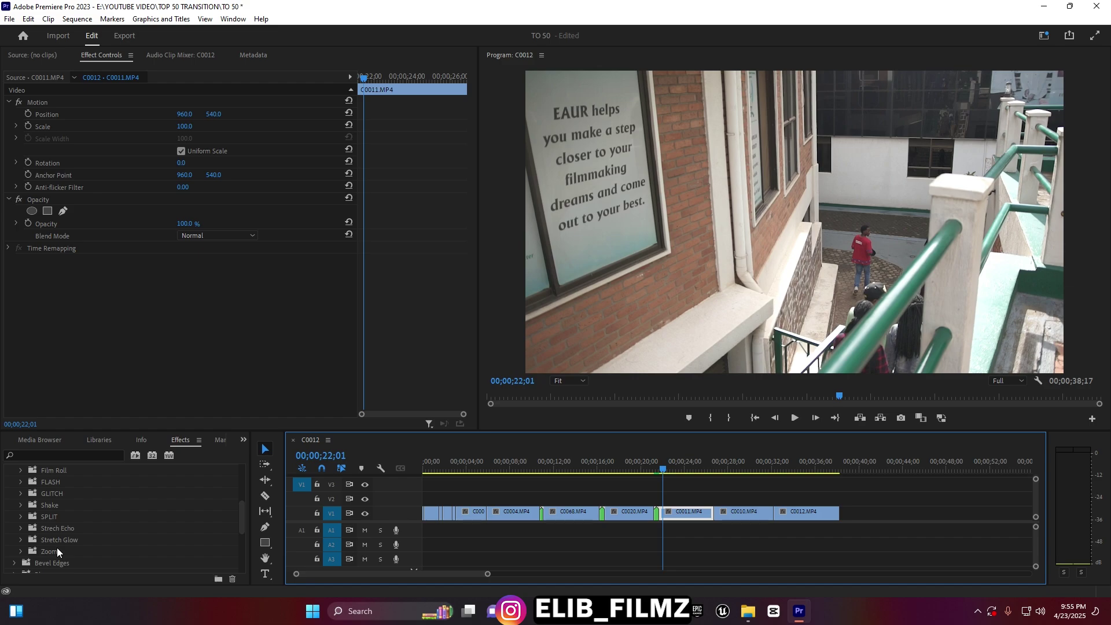
scroll(56, 551, down, 1)
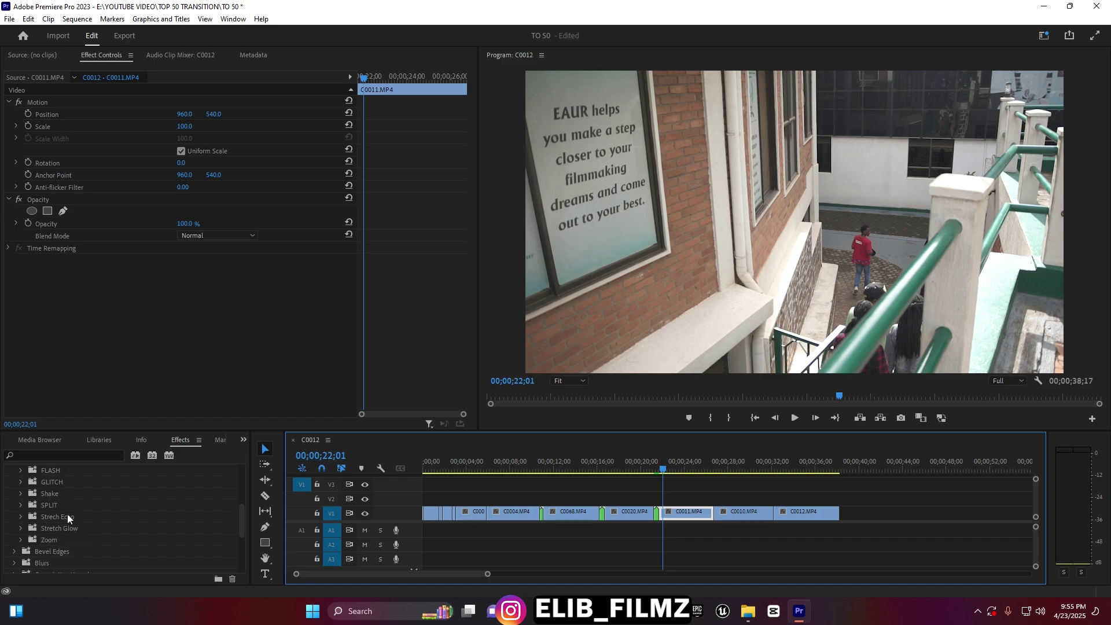
scroll(131, 532, down, 1)
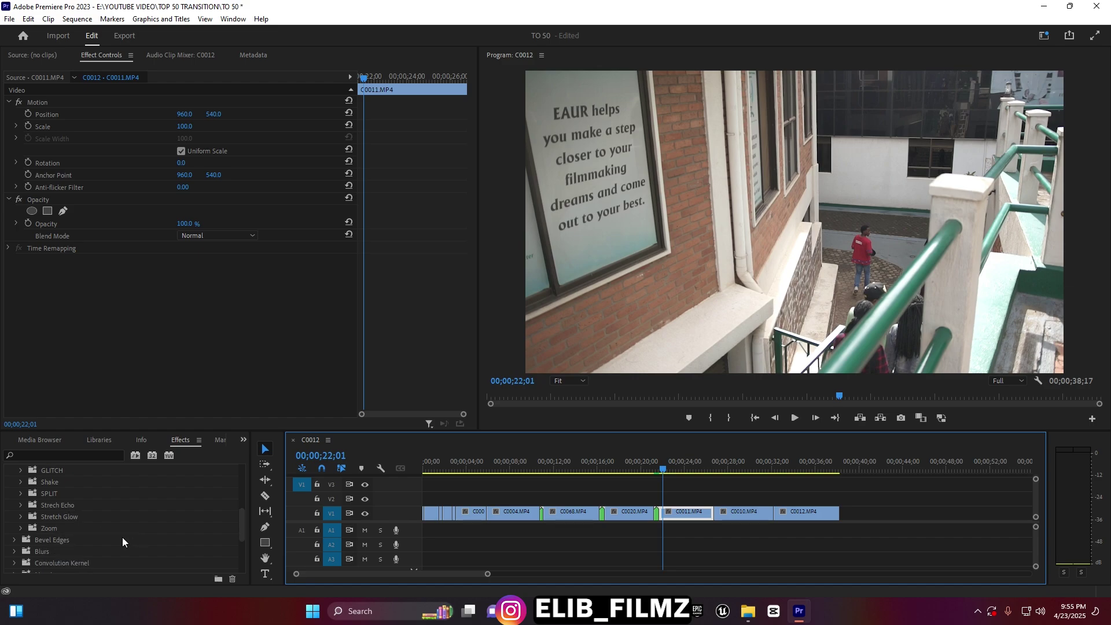
click(43, 529)
click(19, 529)
click(27, 540)
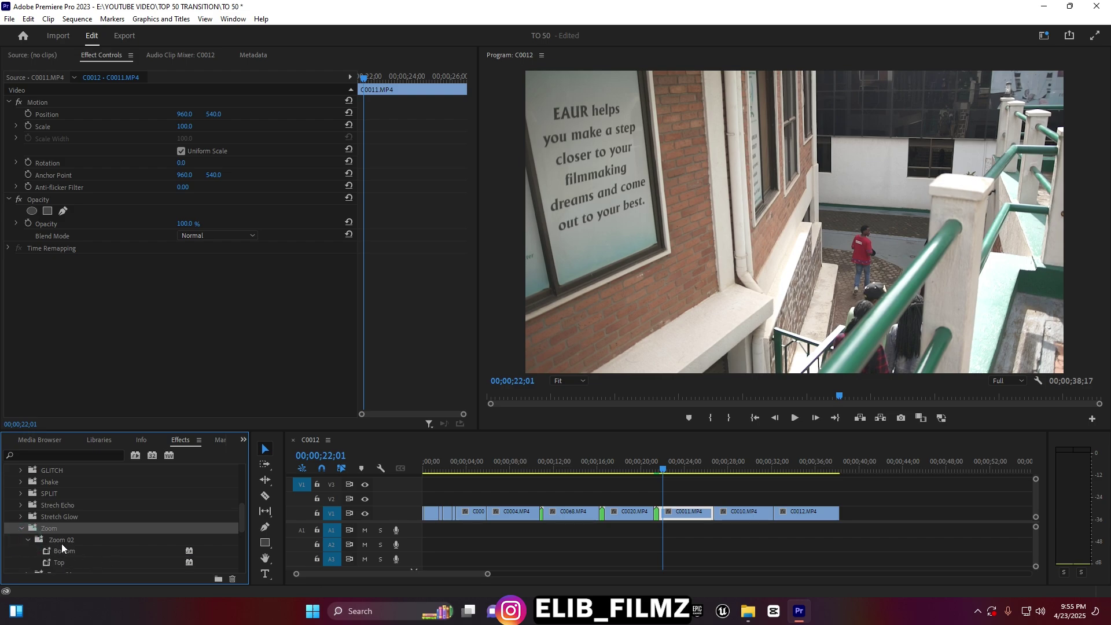
- Place the playhead on the cut between C0011.MP4 and C0010.MP4, at 00;00;26;47
click(711, 466)
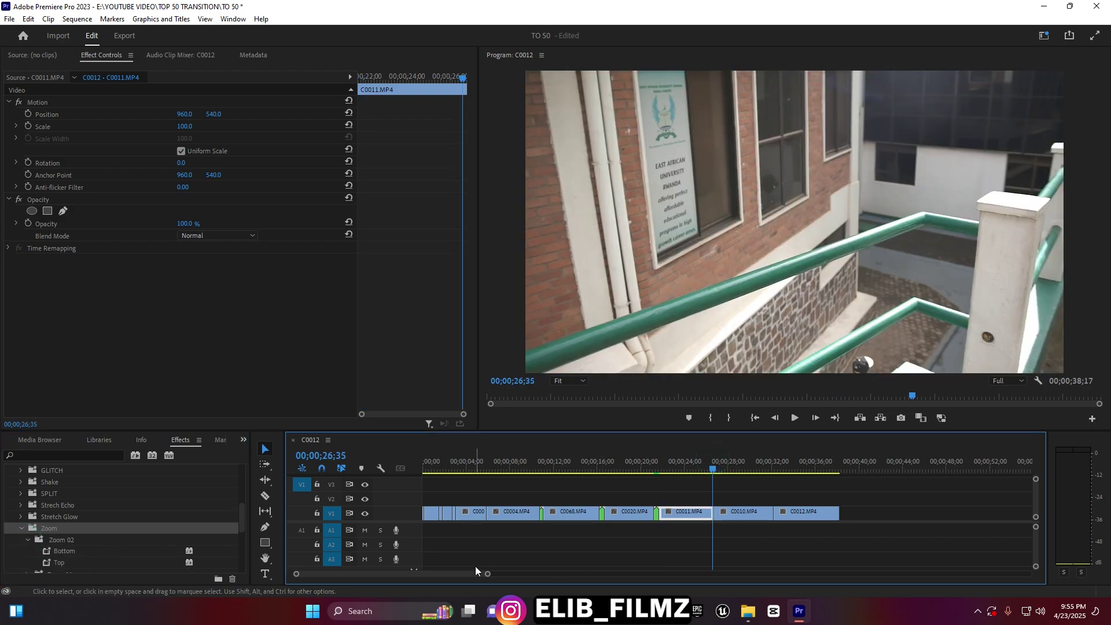
drag(486, 572, 381, 573)
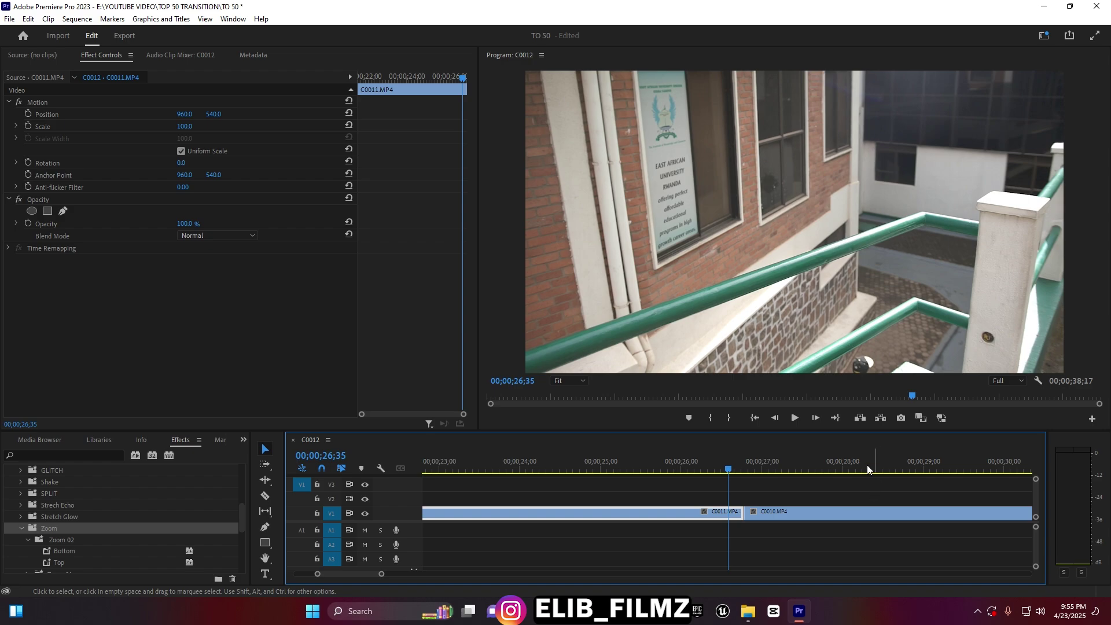
drag(737, 463, 745, 467)
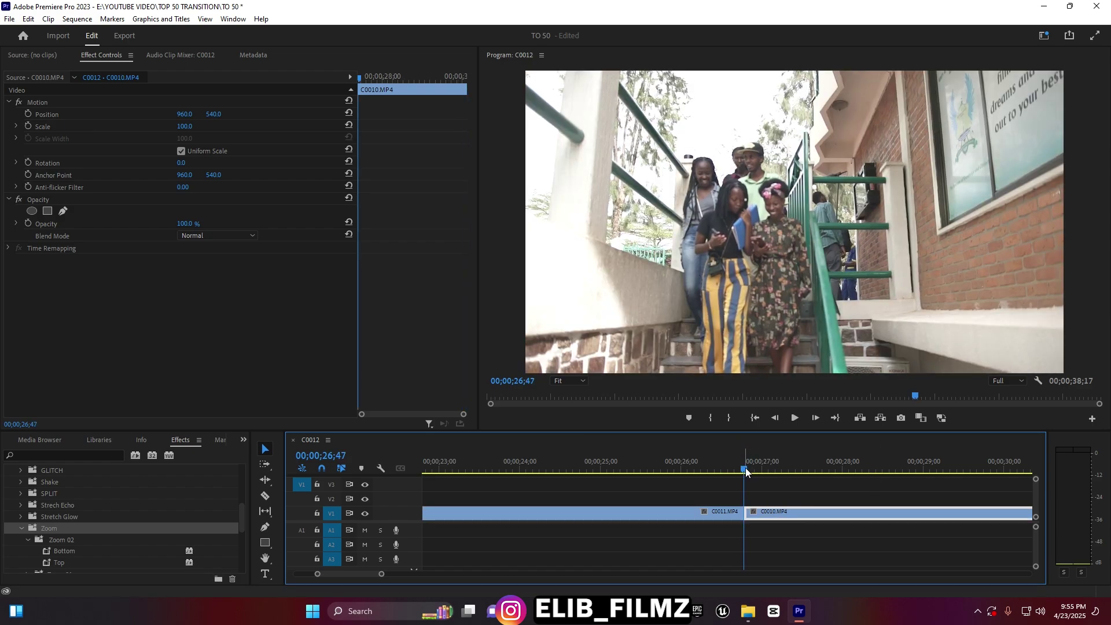
key(Left)
key(Left)
key(Left)
key(Left)
key(Left)
key(Left)
key(Left)
key(Left)
key(Left)
key(Left)
key(Left)
key(Left)
key(Left)
key(Left)
key(Left)
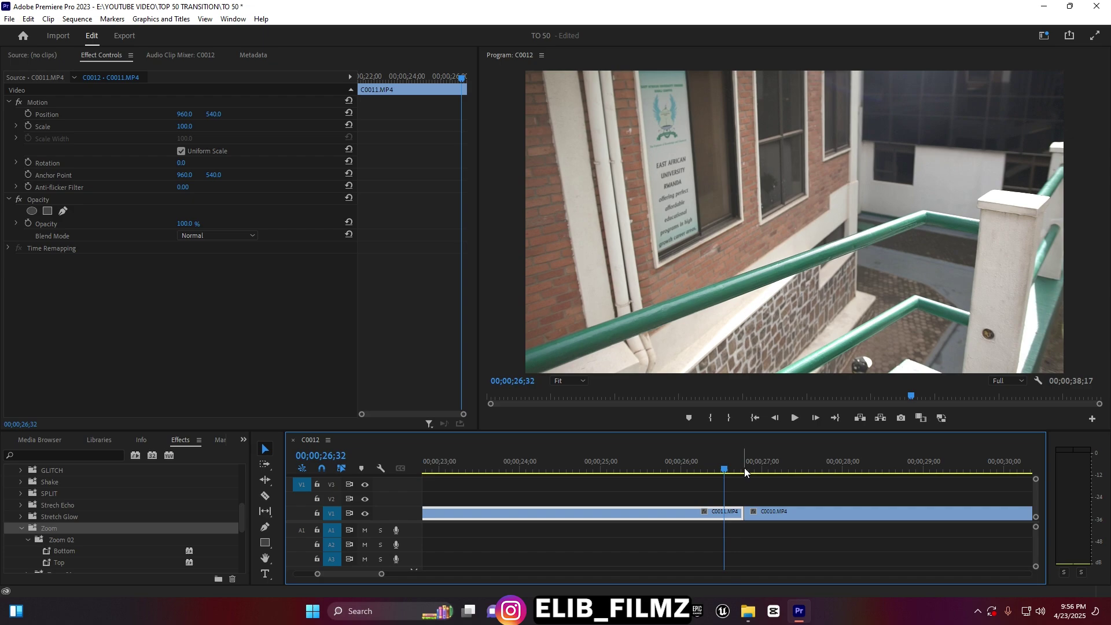
key(Right)
key(Right)
key(Right)
key(Right)
key(Right)
key(Right)
key(Right)
key(Right)
key(Right)
key(Right)
key(Right)
key(Right)
key(Right)
key(Right)
key(Right)
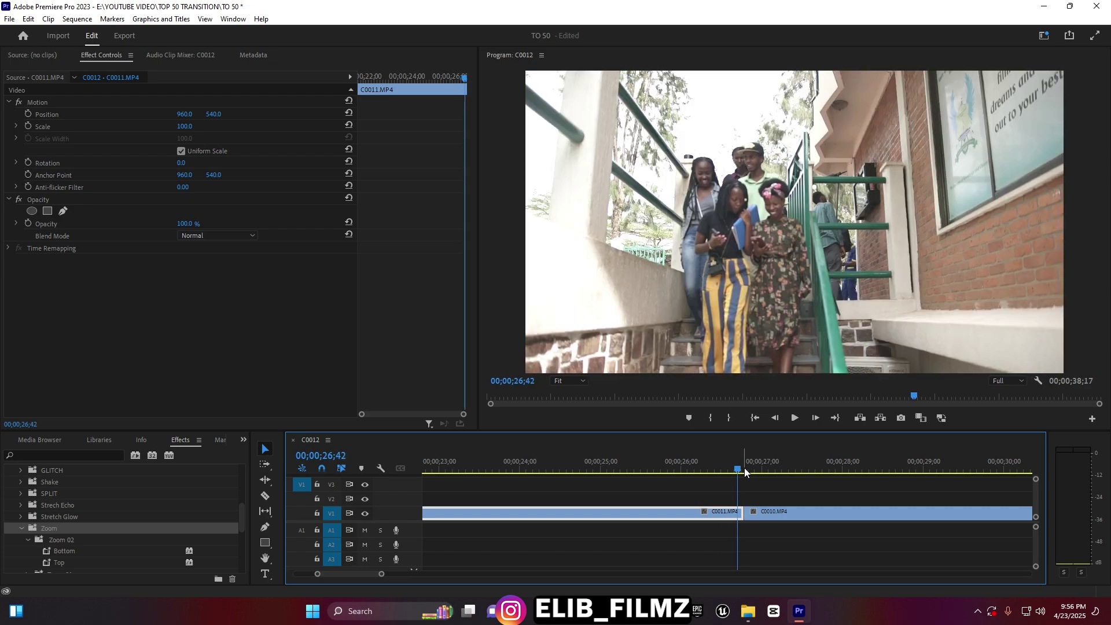
- Split C0011.MP4 at 00;00;26;32, fifteen frames before its end
key(Left)
key(Left)
key(Left)
key(Left)
key(Left)
key(Left)
key(Left)
key(Left)
key(Left)
key(Left)
key(Left)
key(Left)
key(Left)
key(Left)
key(Left)
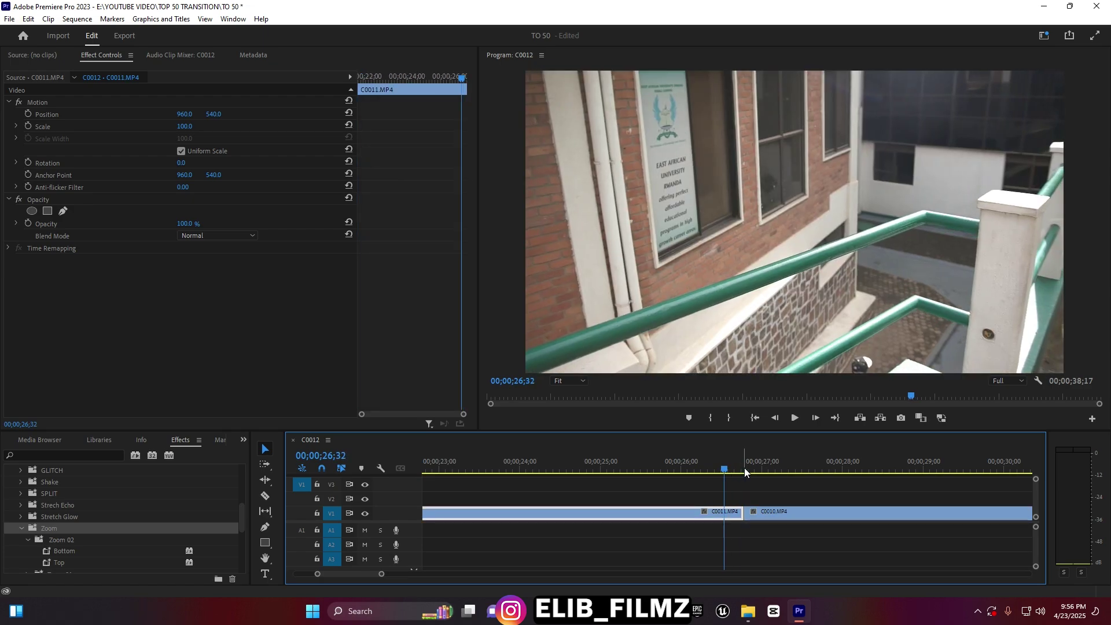
key(c)
click(725, 514)
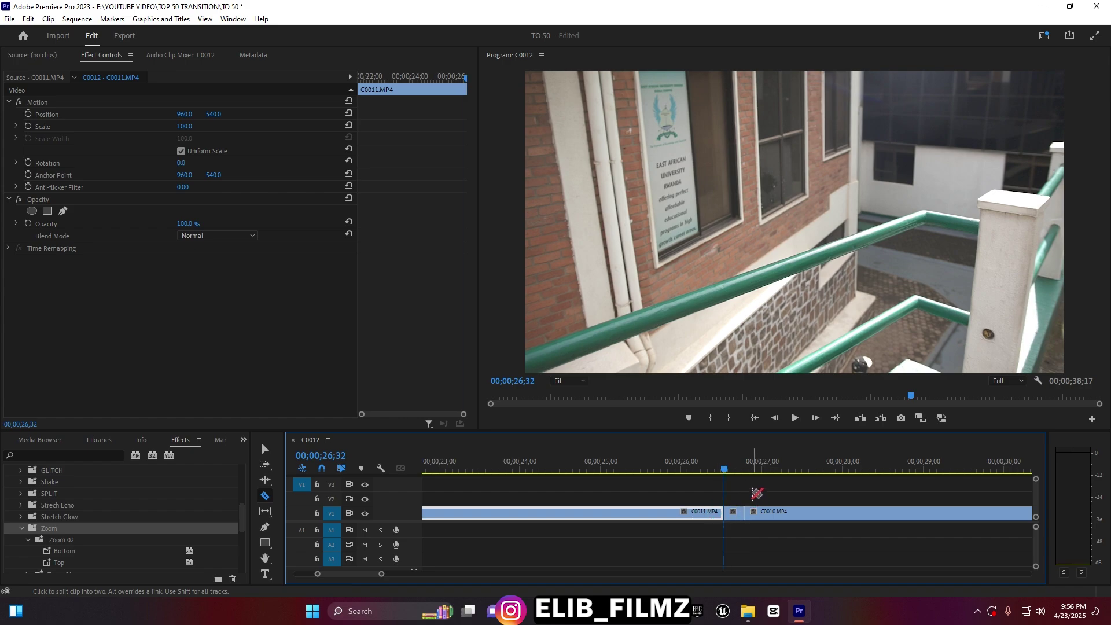
- Split C0010.MP4 at 00;00;27;02, fifteen frames after its start
click(743, 463)
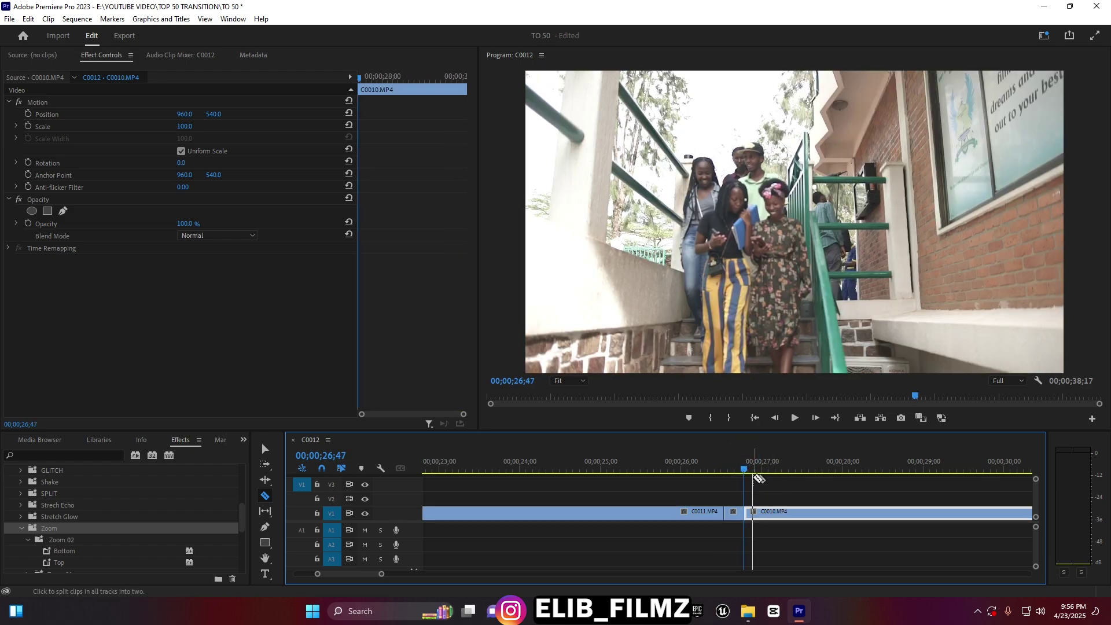
click(764, 466)
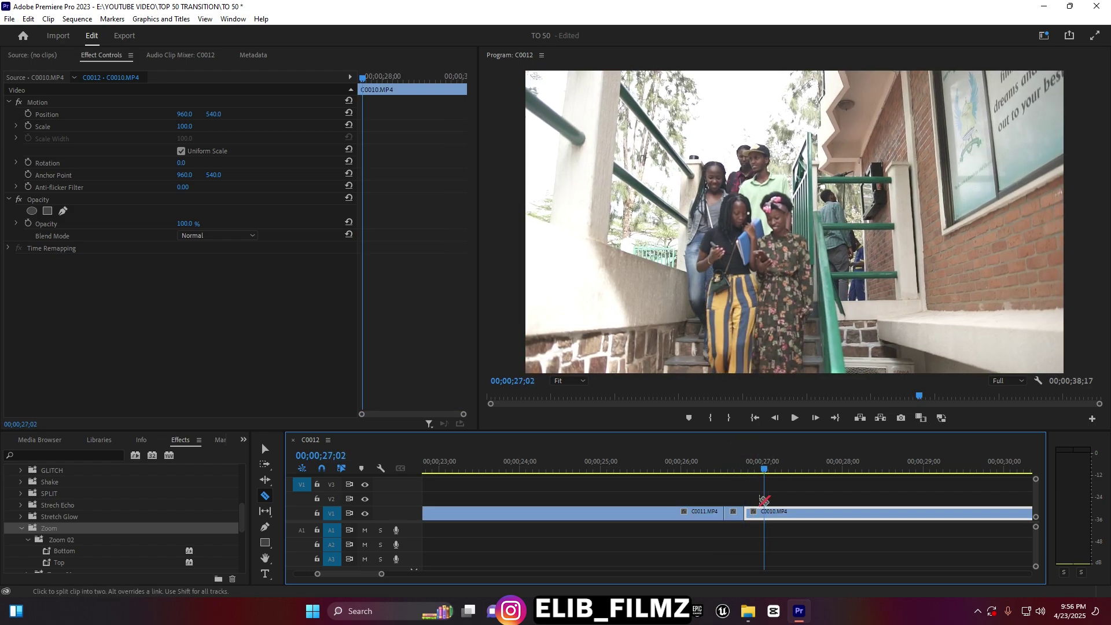
click(764, 501)
- Nest the two short pieces around the C0011.MP4 and C0010.MP4 cut, keeping the default sequence name
key(v)
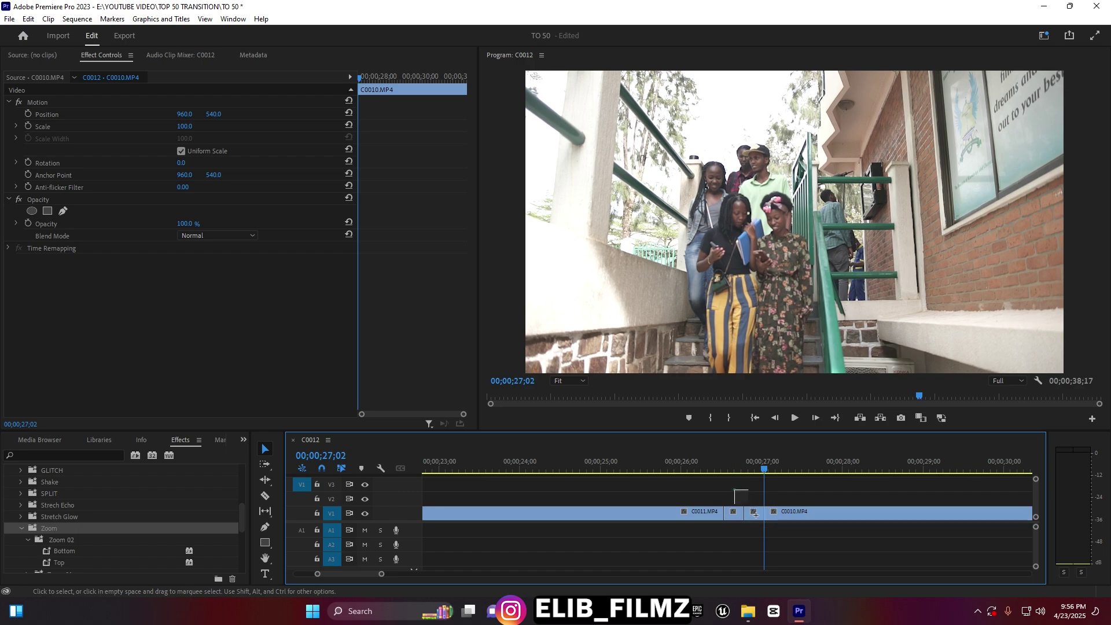
drag(735, 492, 752, 514)
right_click(752, 515)
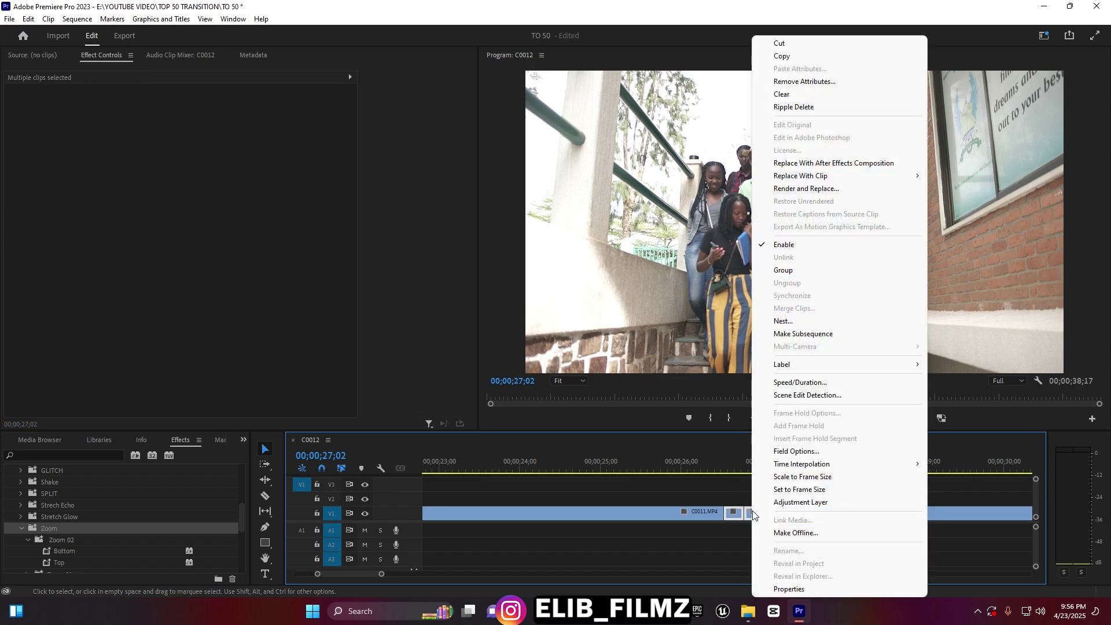
click(786, 321)
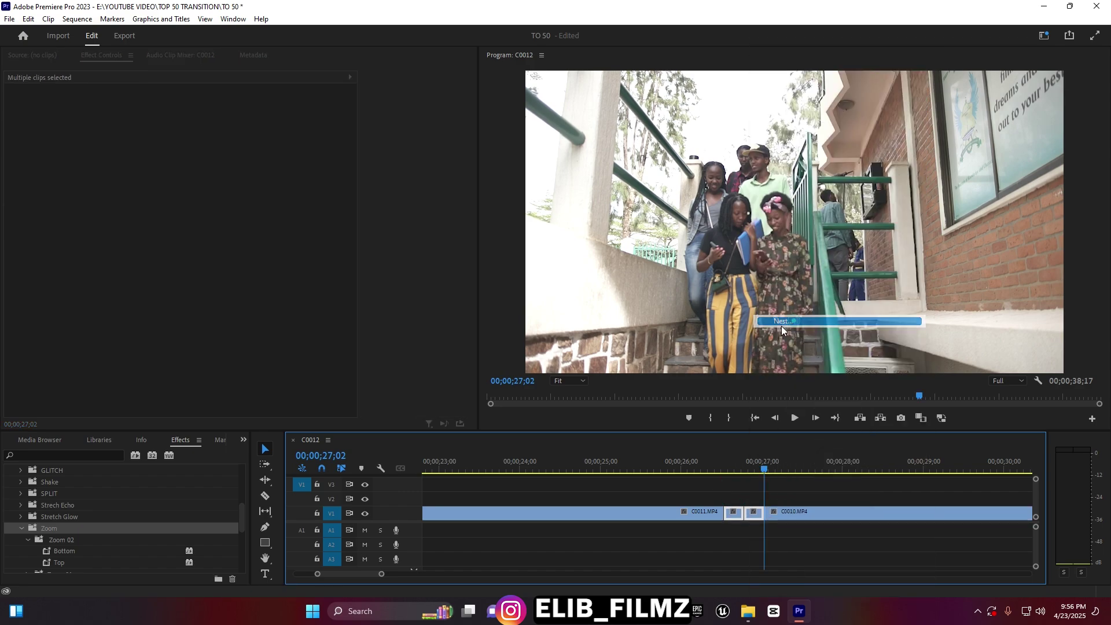
click(546, 317)
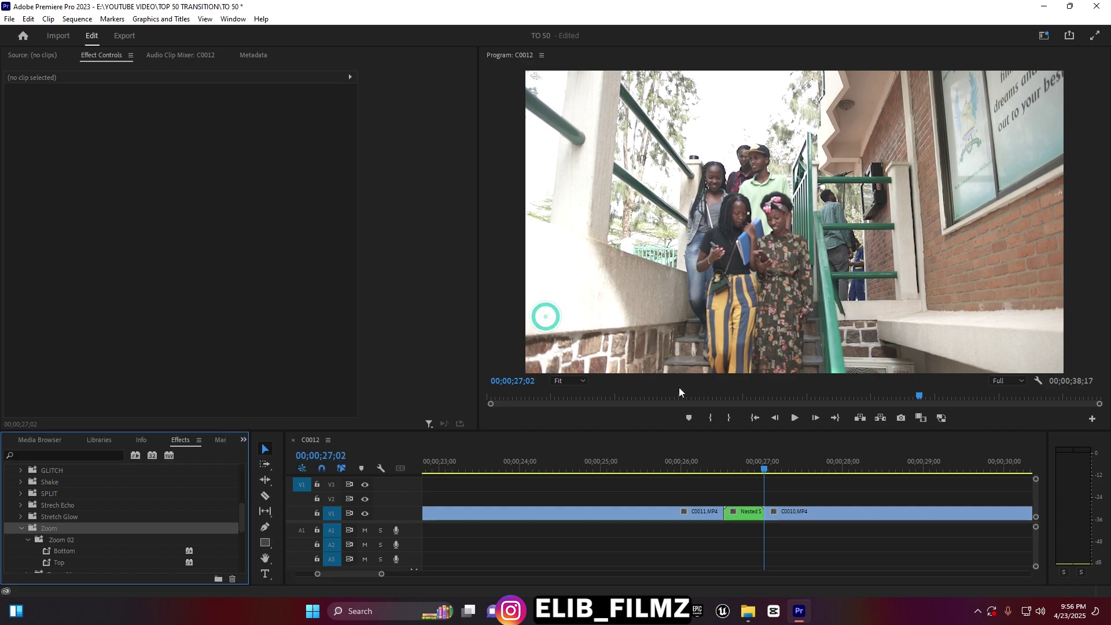
- Apply the Top preset from Zoom 02 to the nested clip between C0011.MP4 and C0010.MP4 and play back the transition
click(739, 463)
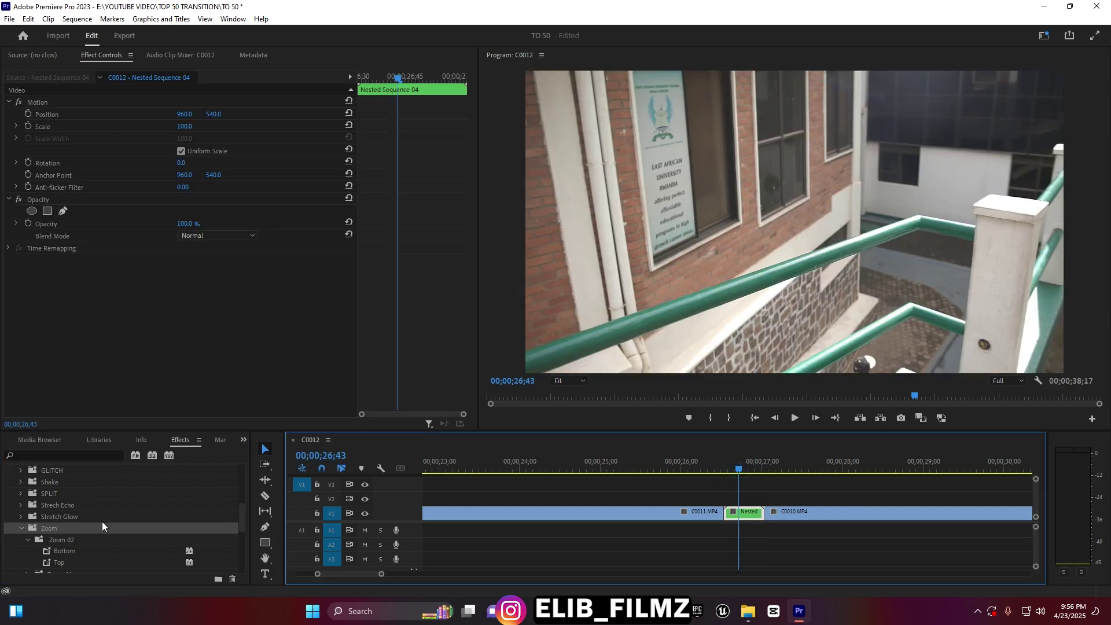
scroll(66, 551, down, 1)
drag(65, 547, 760, 511)
click(686, 467)
key(space)
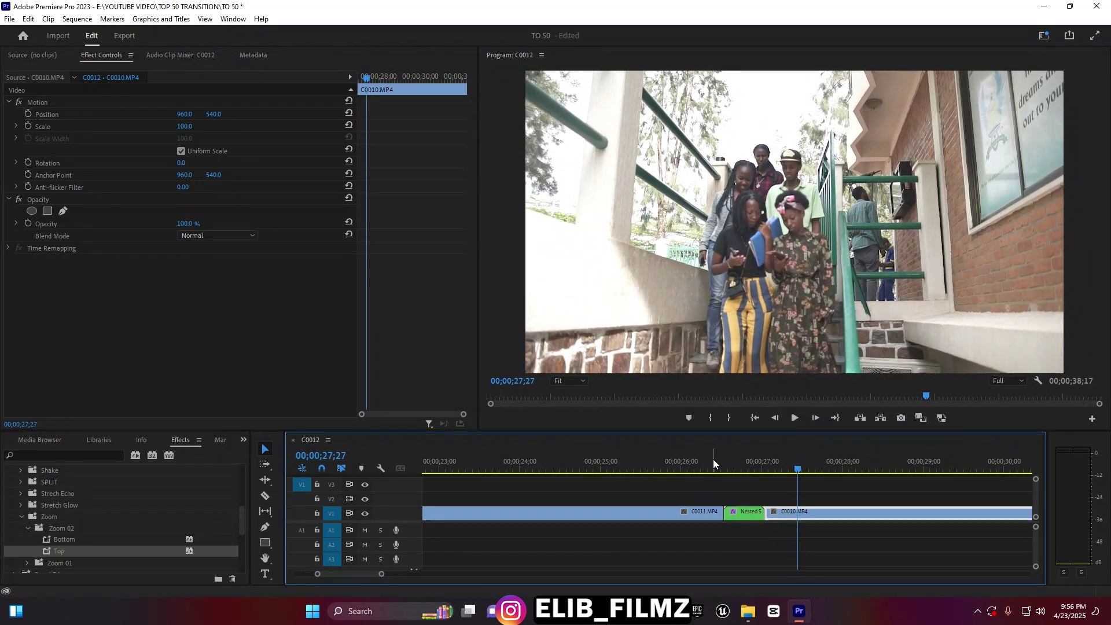
click(712, 460)
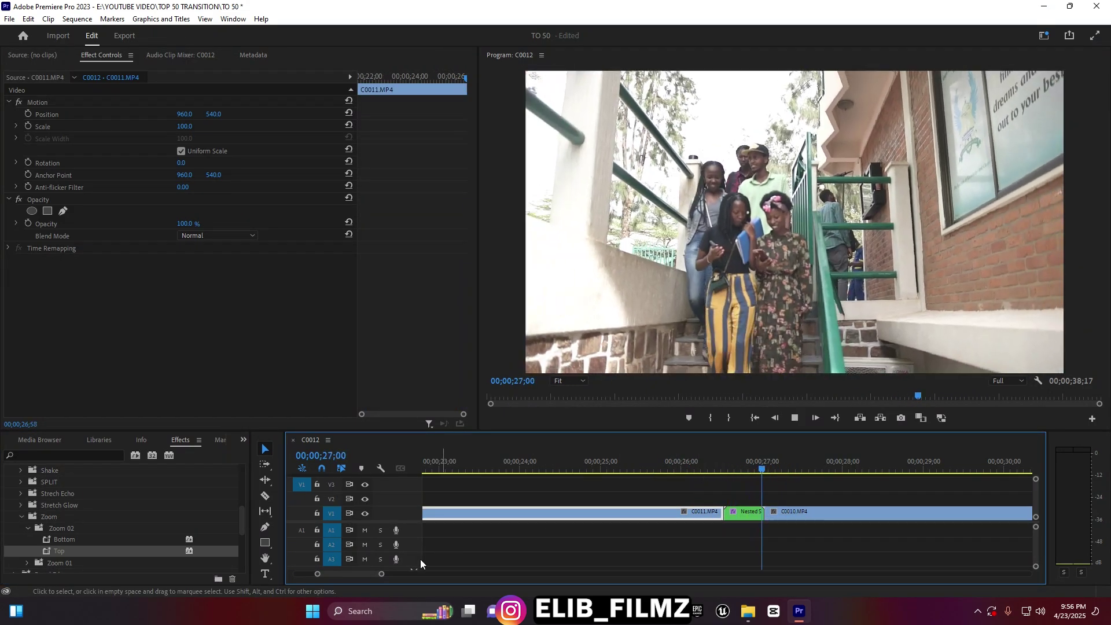
key(space)
- Split C0010.MP4 at 00;00;28;30 and 00;00;28;36 to isolate a six-frame piece
drag(382, 574, 606, 573)
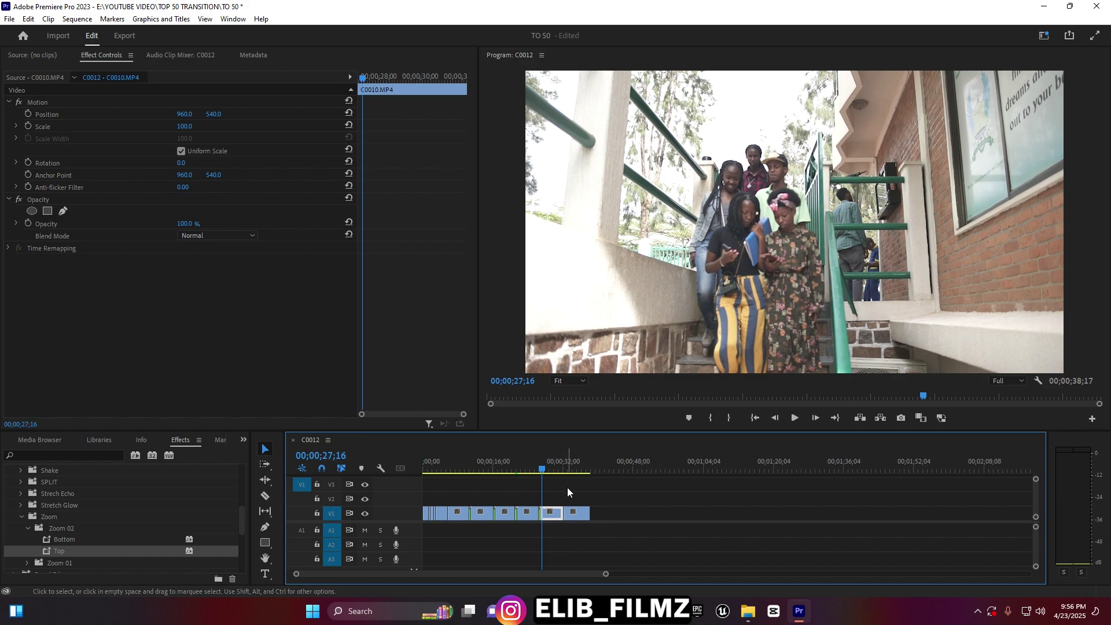
scroll(48, 530, down, 5)
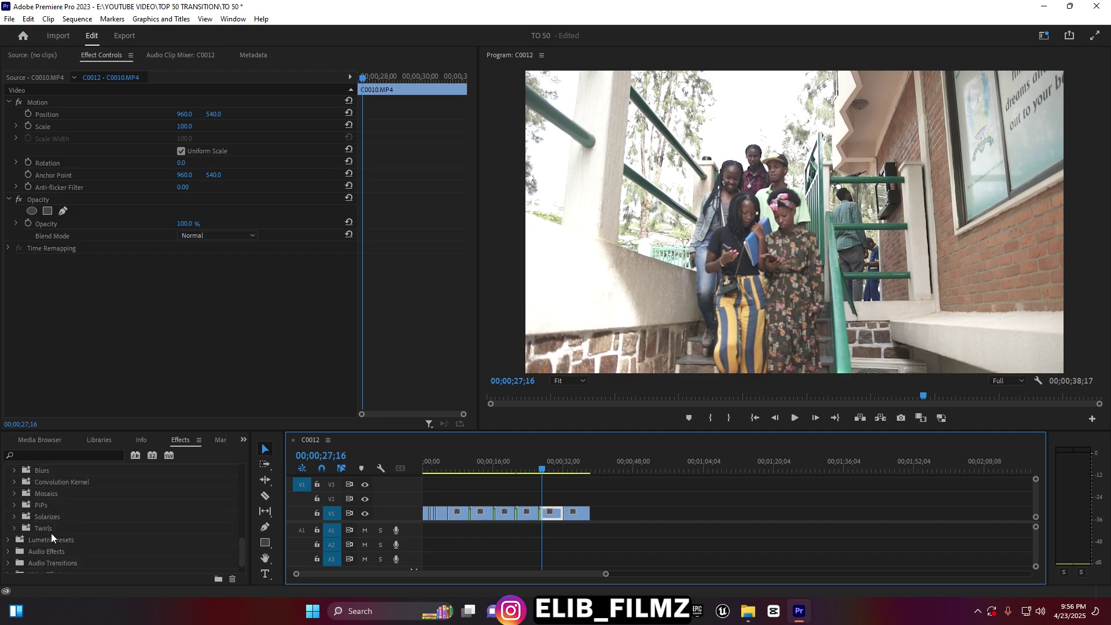
scroll(50, 502, up, 3)
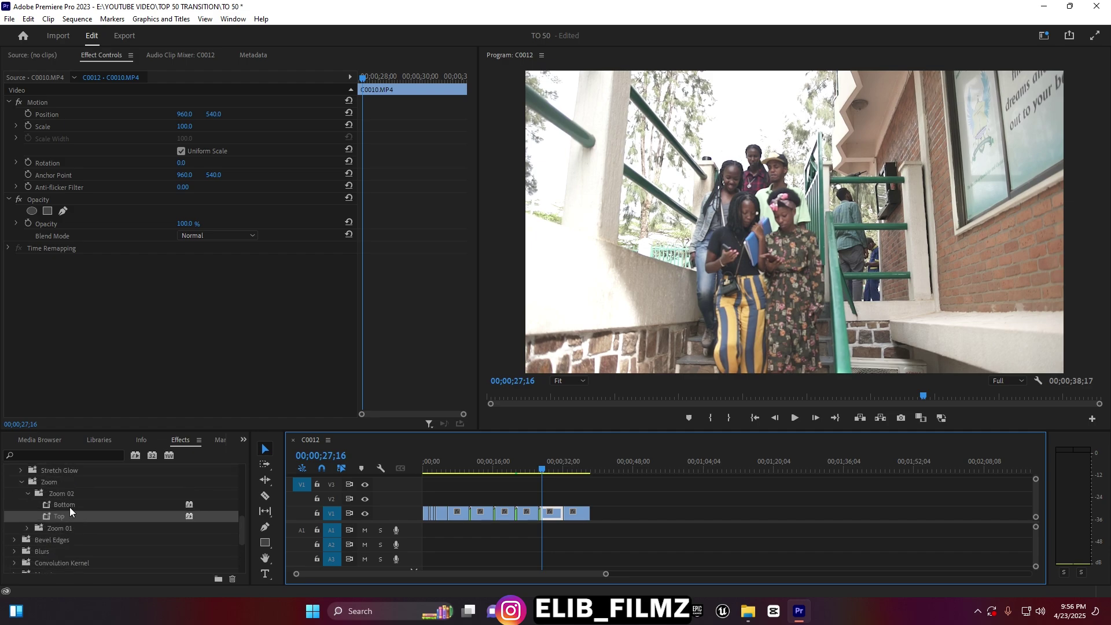
click(59, 528)
click(550, 468)
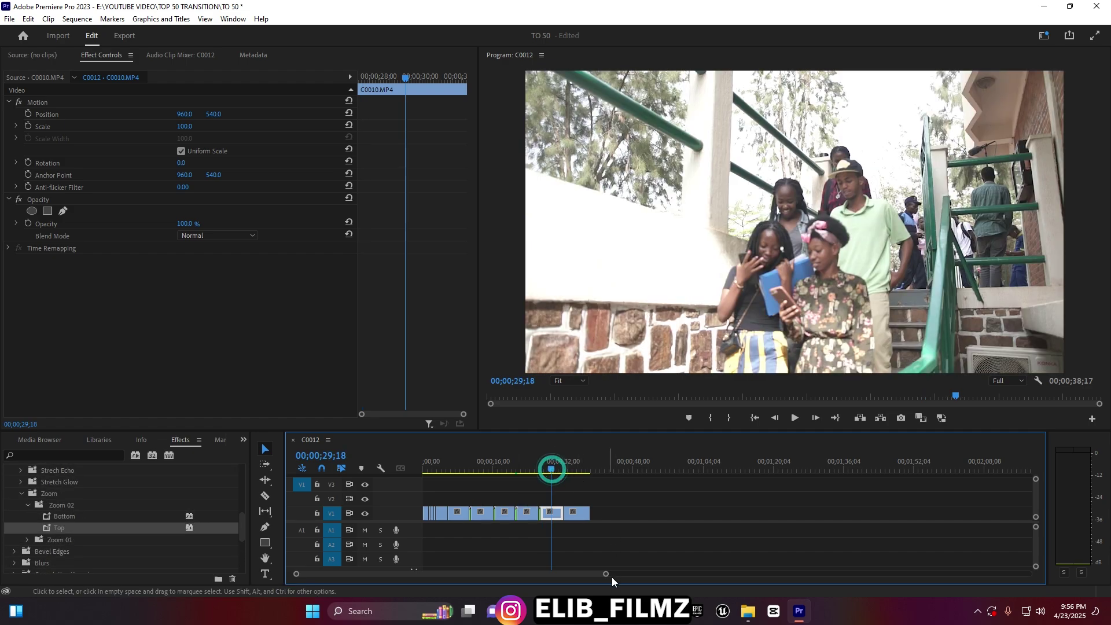
key(=)
key(=)
key(=)
key(=)
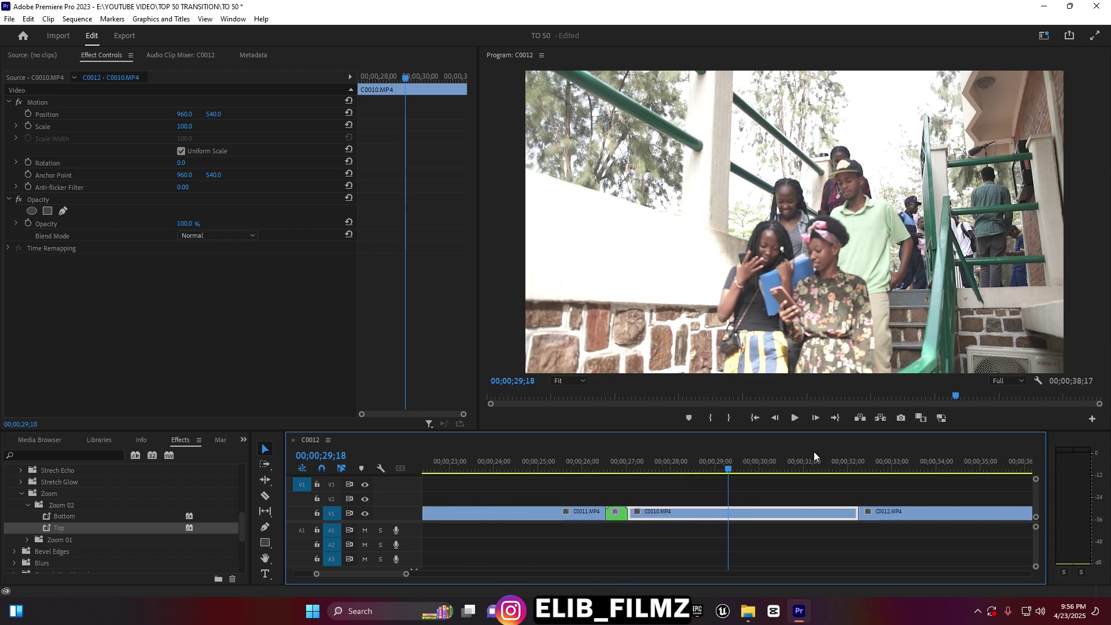
drag(664, 468, 693, 468)
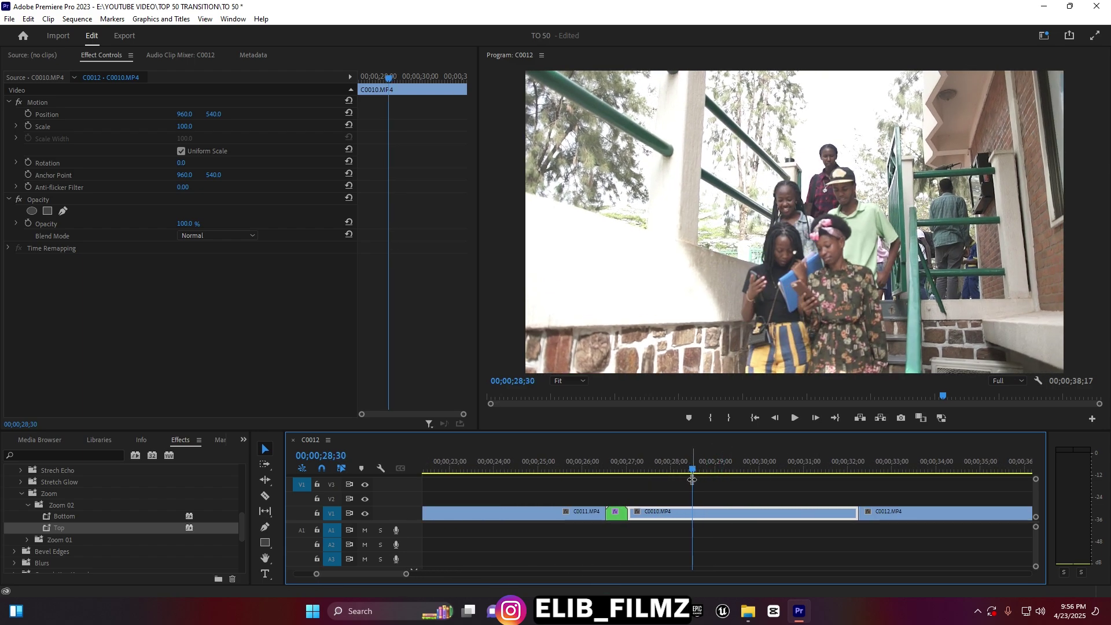
key(ctrl+k)
click(697, 468)
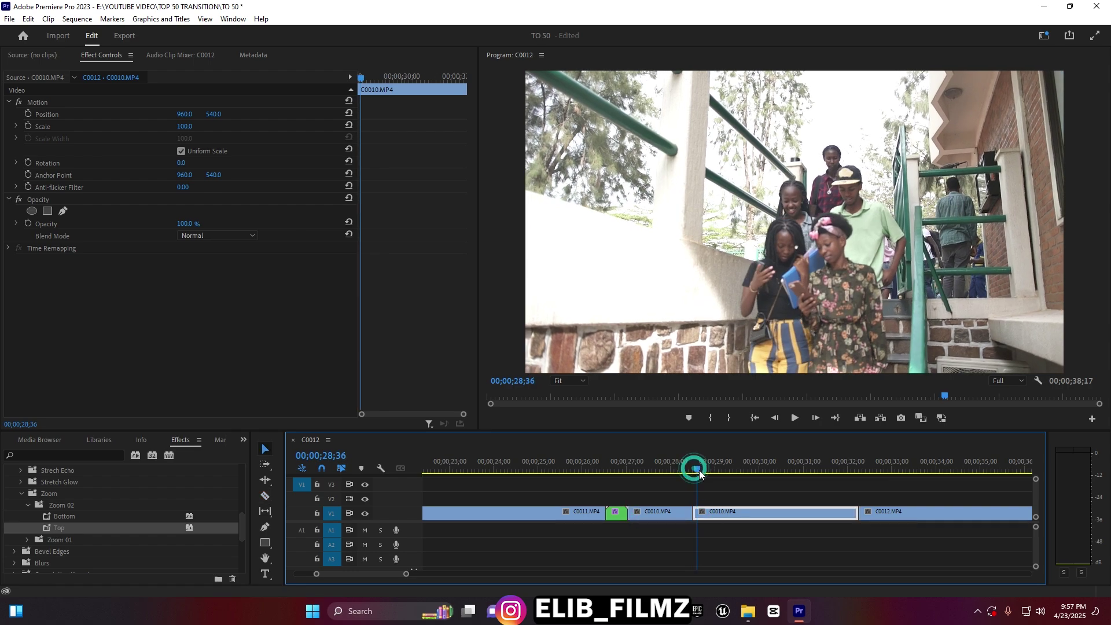
- Apply the Shake 02 preset to the six-frame piece of C0010.MP4
click(699, 516)
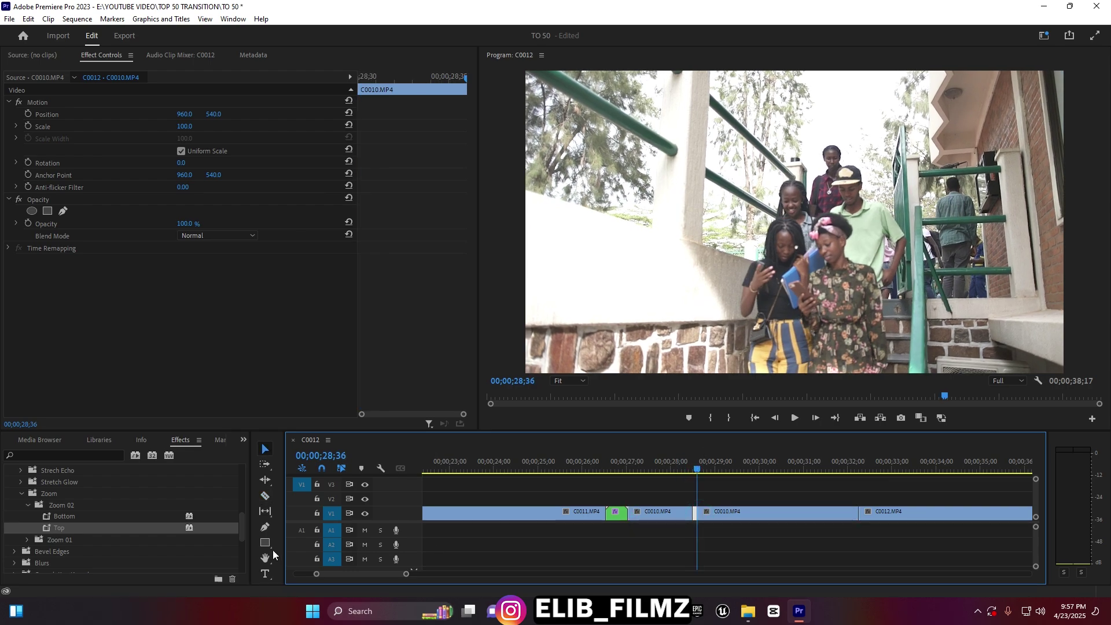
scroll(113, 527, down, 3)
scroll(83, 540, up, 5)
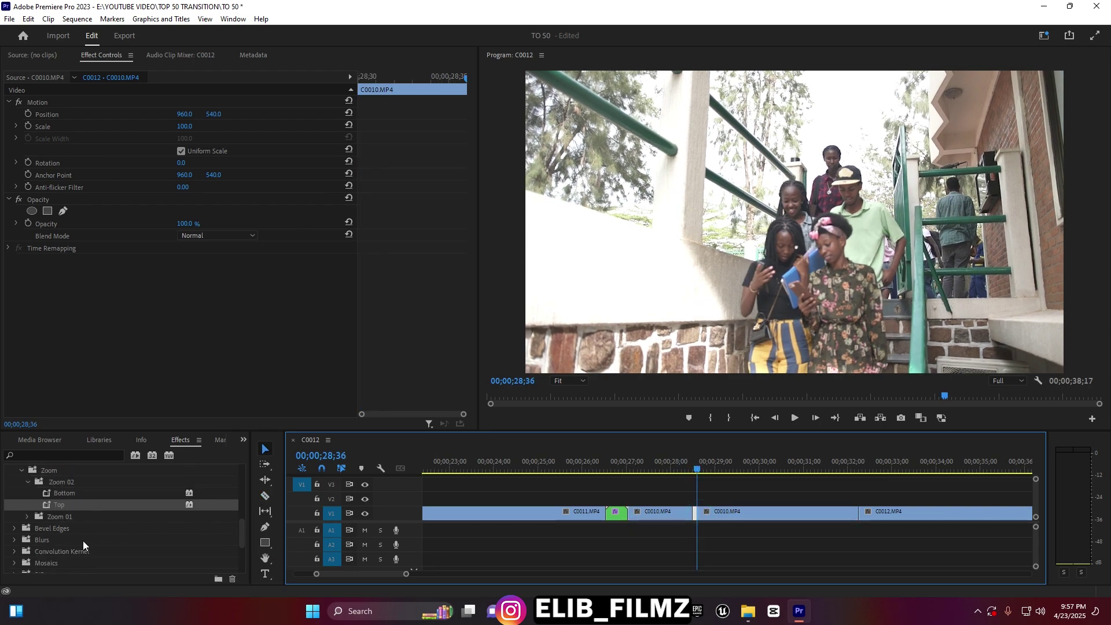
click(20, 503)
click(29, 515)
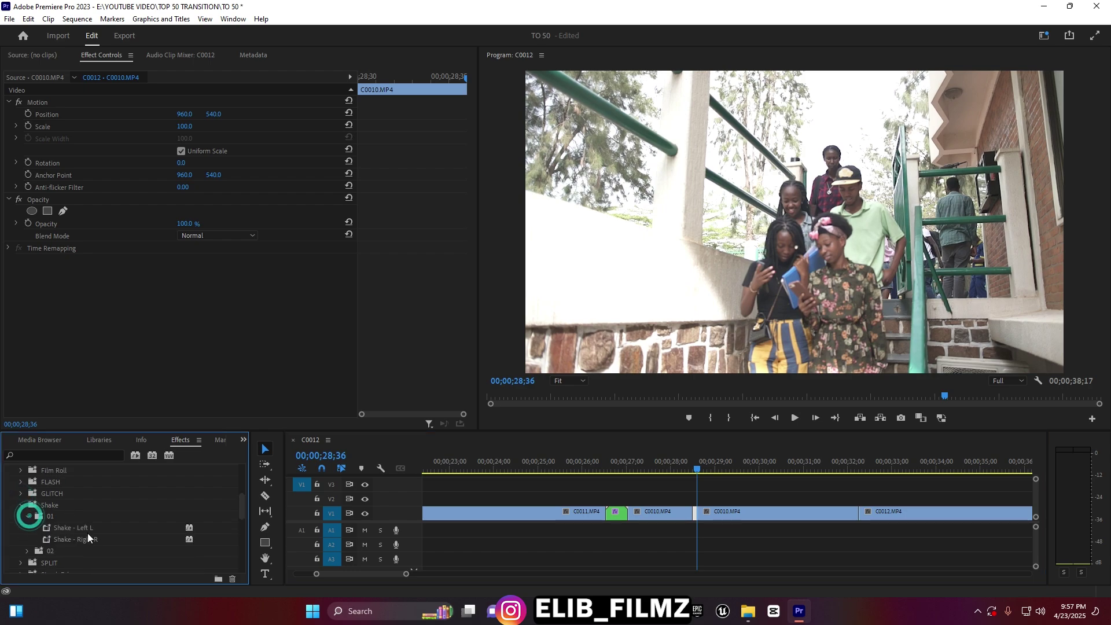
click(27, 515)
click(27, 527)
drag(65, 538, 688, 512)
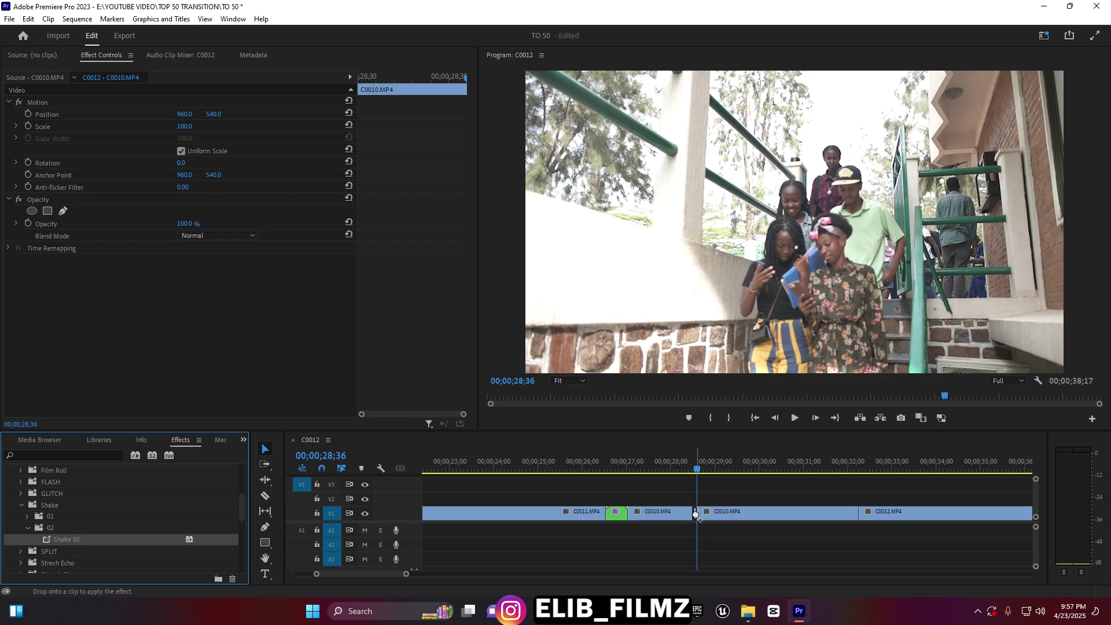
- Play back C0010.MP4 repeatedly from just before the six-frame piece to examine the shake effect
click(690, 462)
key(space)
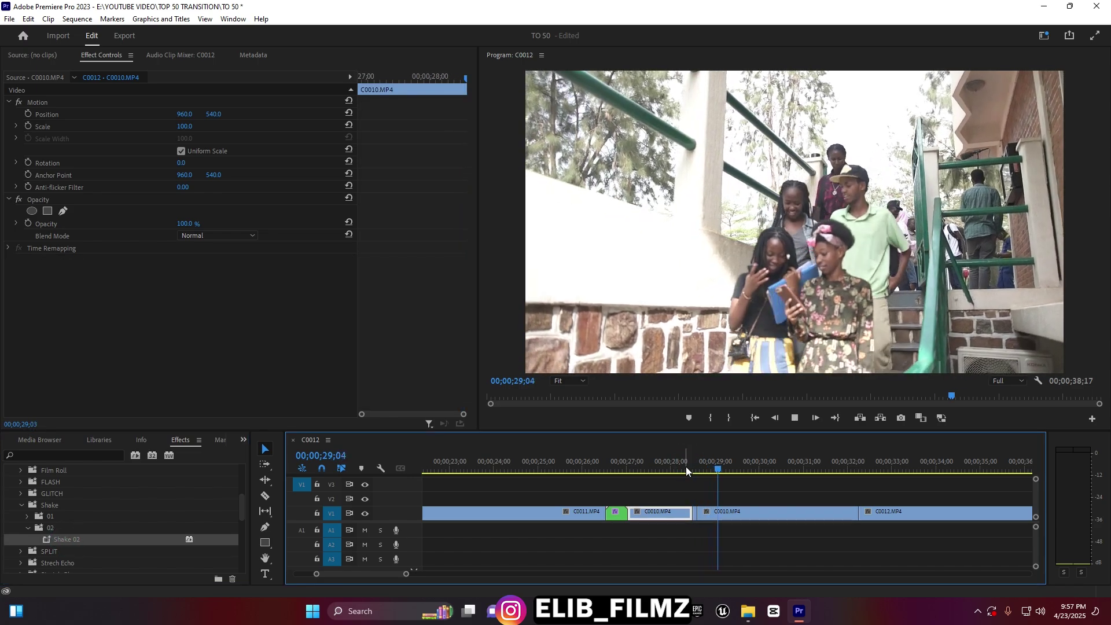
click(689, 460)
key(space)
click(689, 460)
key(space)
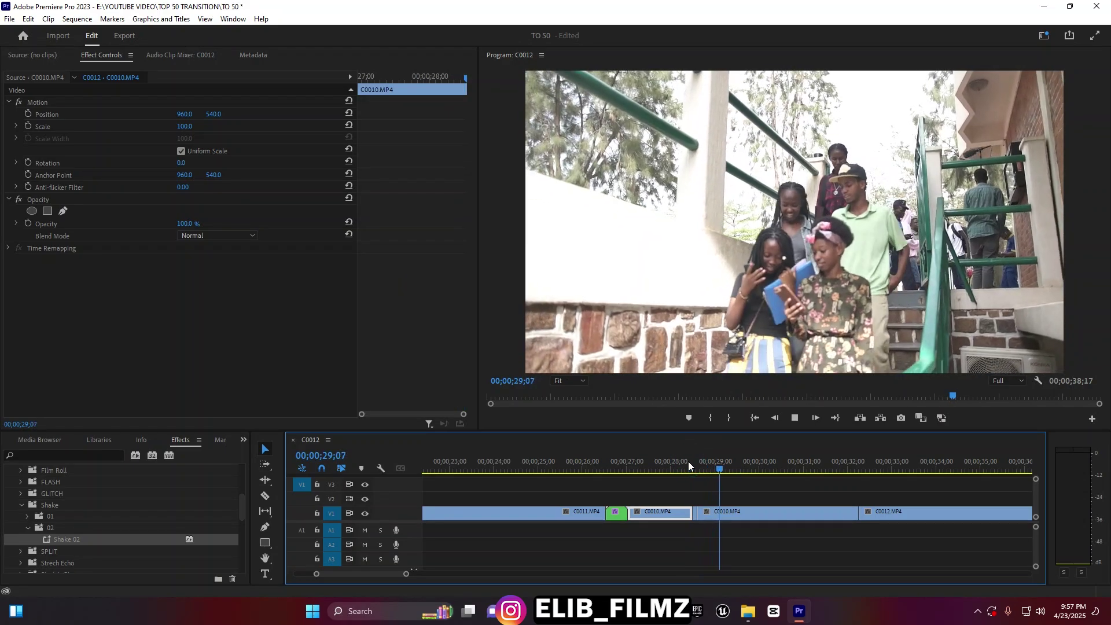
click(688, 461)
key(space)
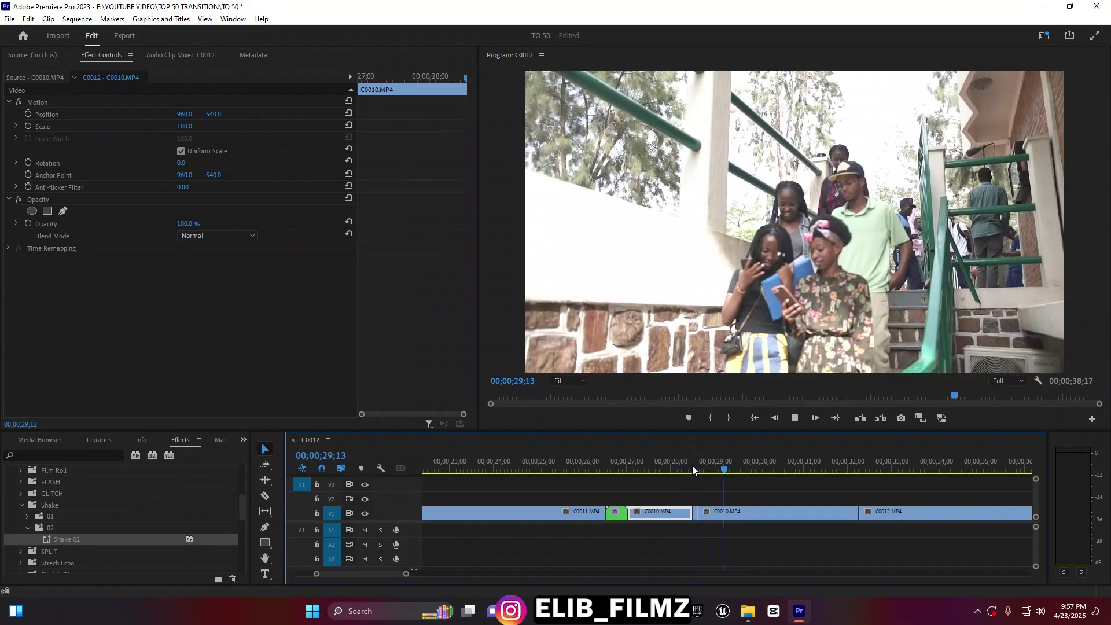